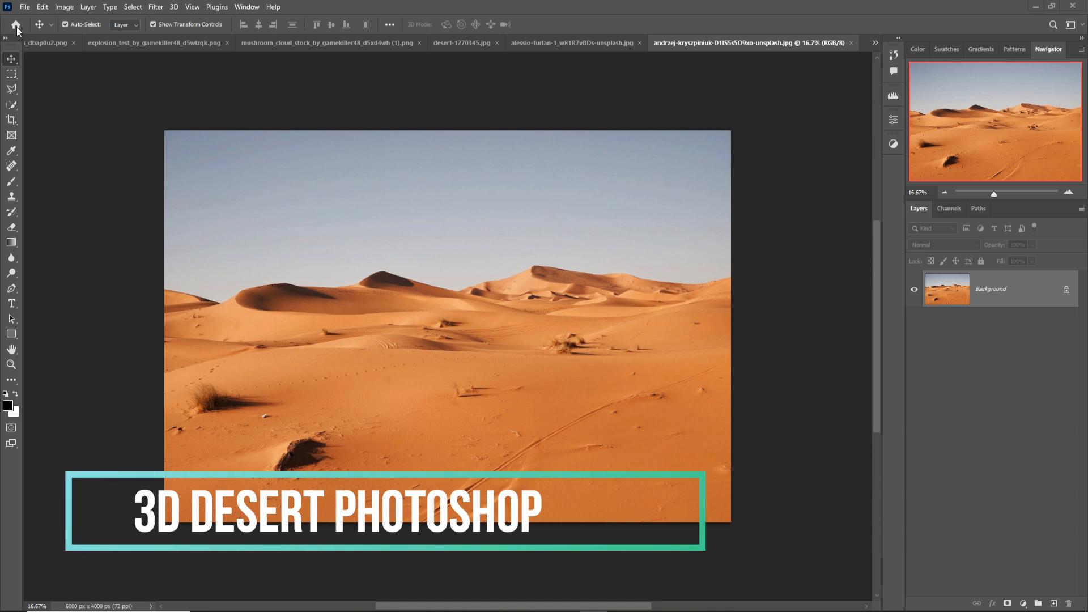
# Create a new 1280 x 720 px document at 300 ppi with a white background
pyautogui.click(25, 7)
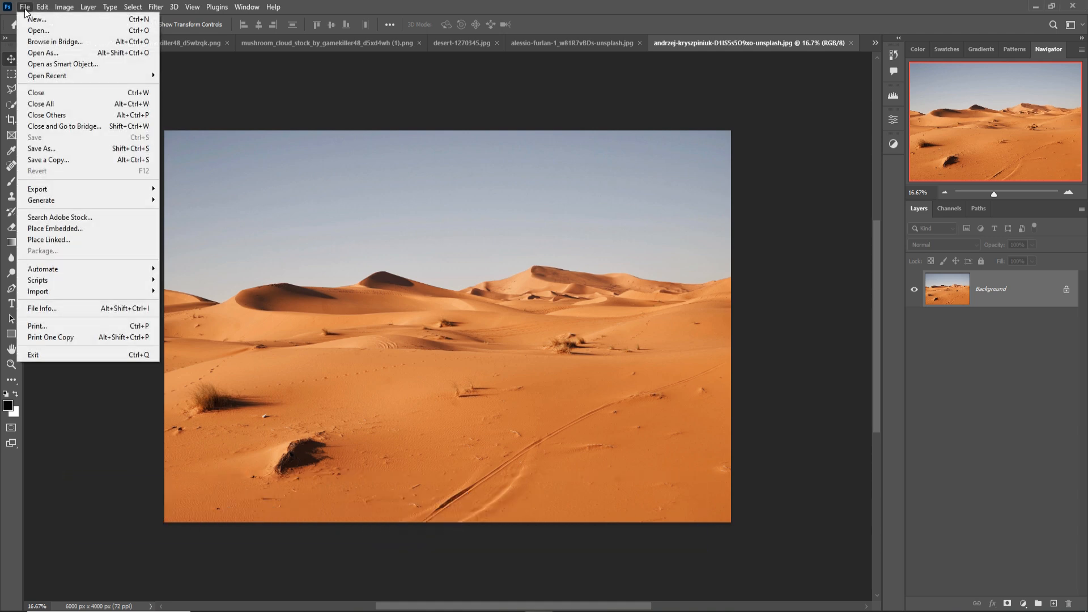
pyautogui.click(35, 19)
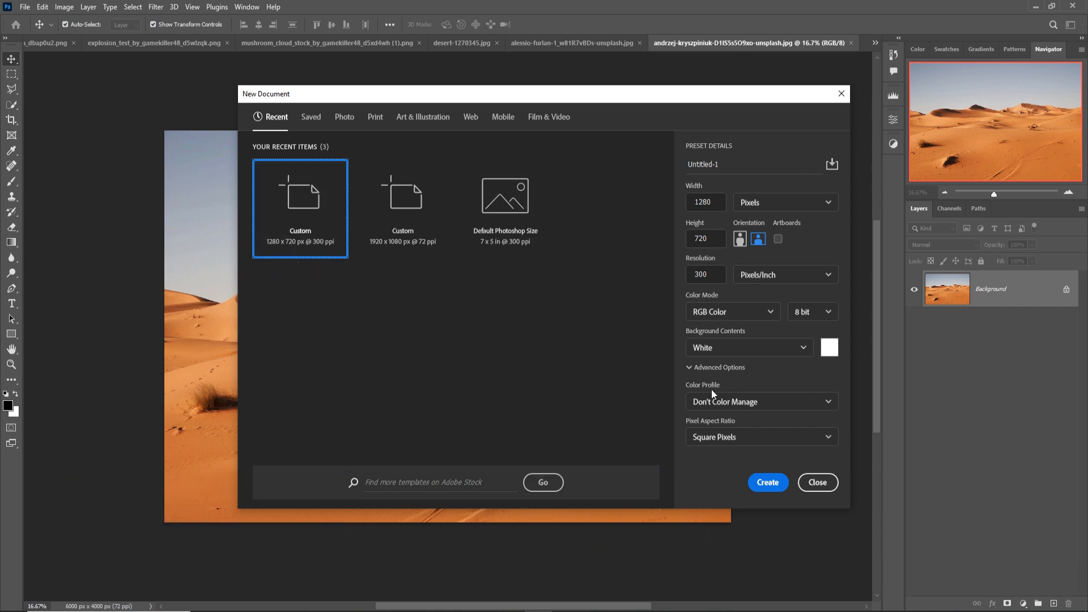
pyautogui.click(772, 488)
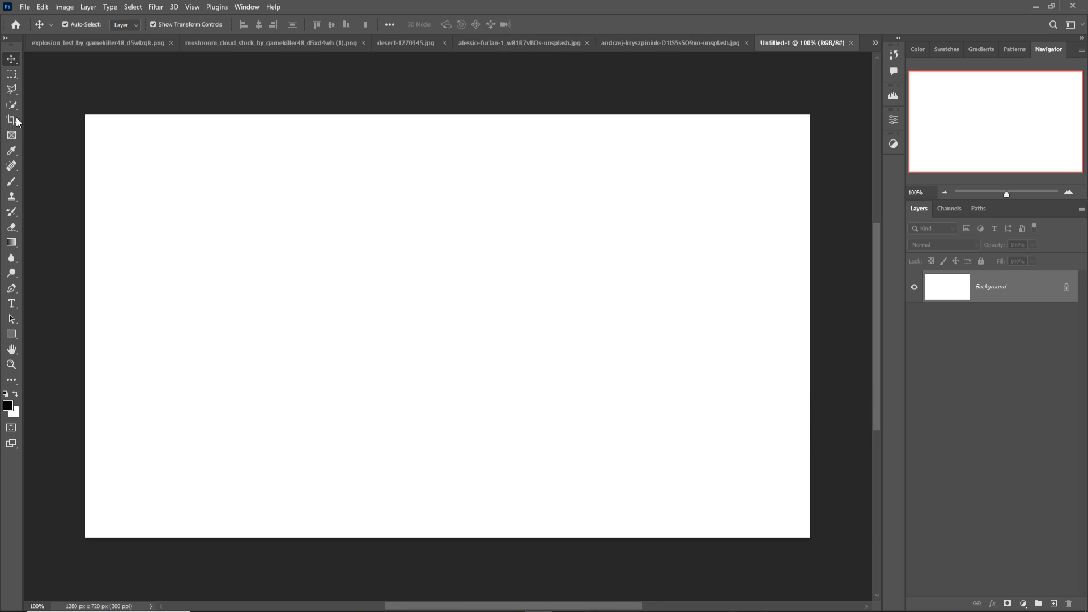
# Select a rectangle in the lower middle of the canvas and fill it with a golden-brown Solid Color fill layer
pyautogui.click(12, 74)
pyautogui.moveTo(376, 304); pyautogui.dragTo(524, 478)
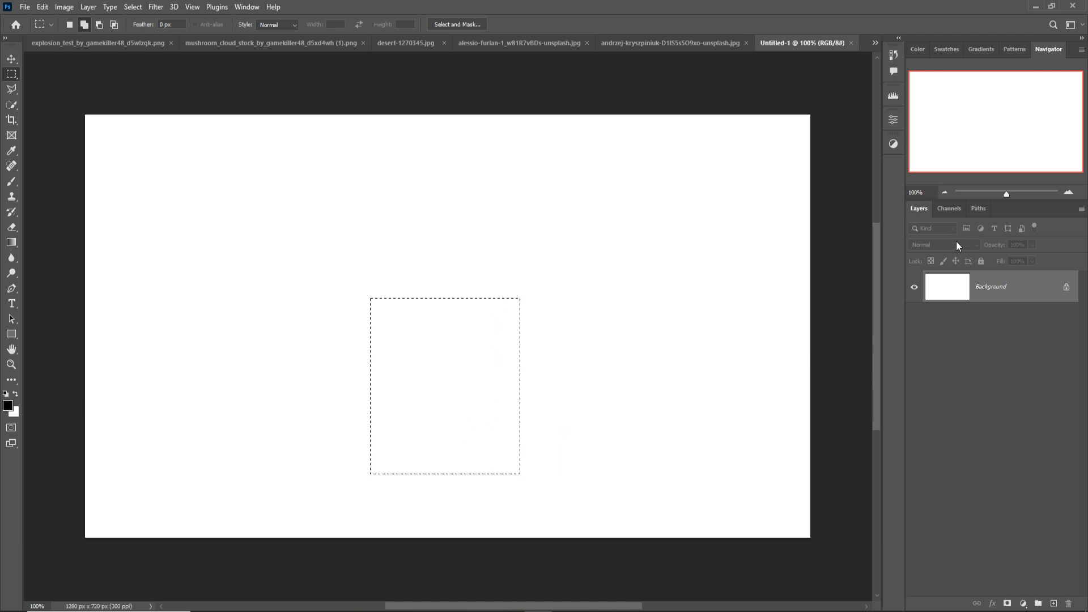
pyautogui.click(1054, 604)
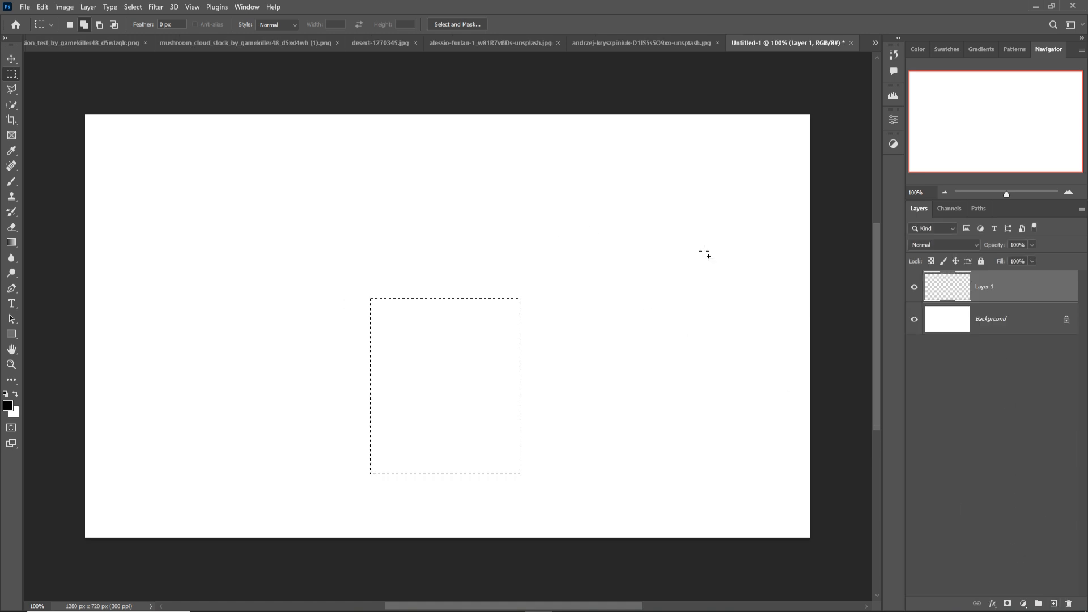
pyautogui.click(1022, 603)
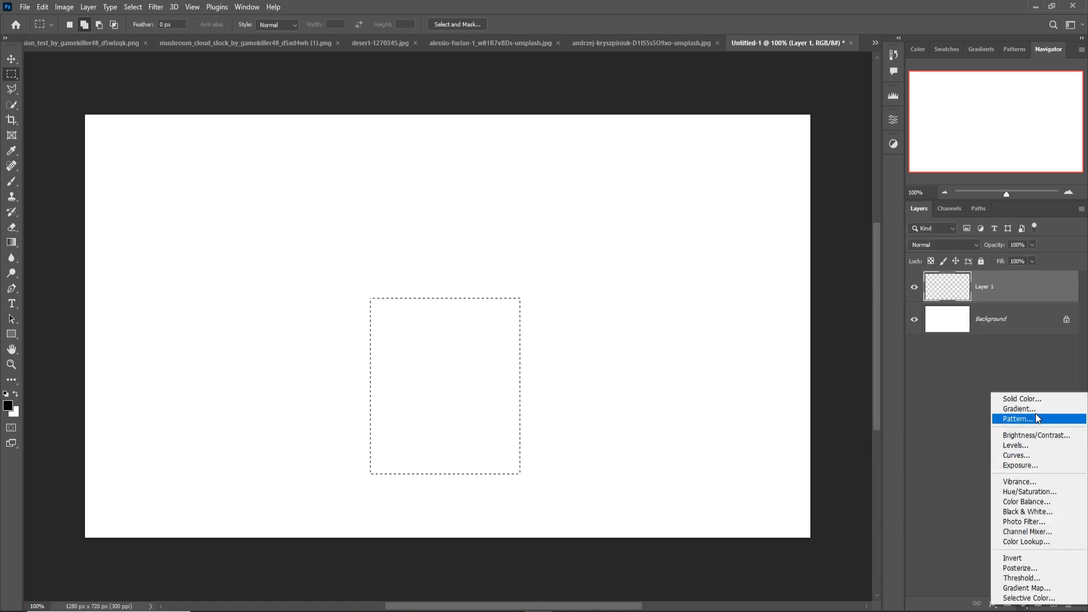
pyautogui.click(1021, 399)
pyautogui.click(786, 241)
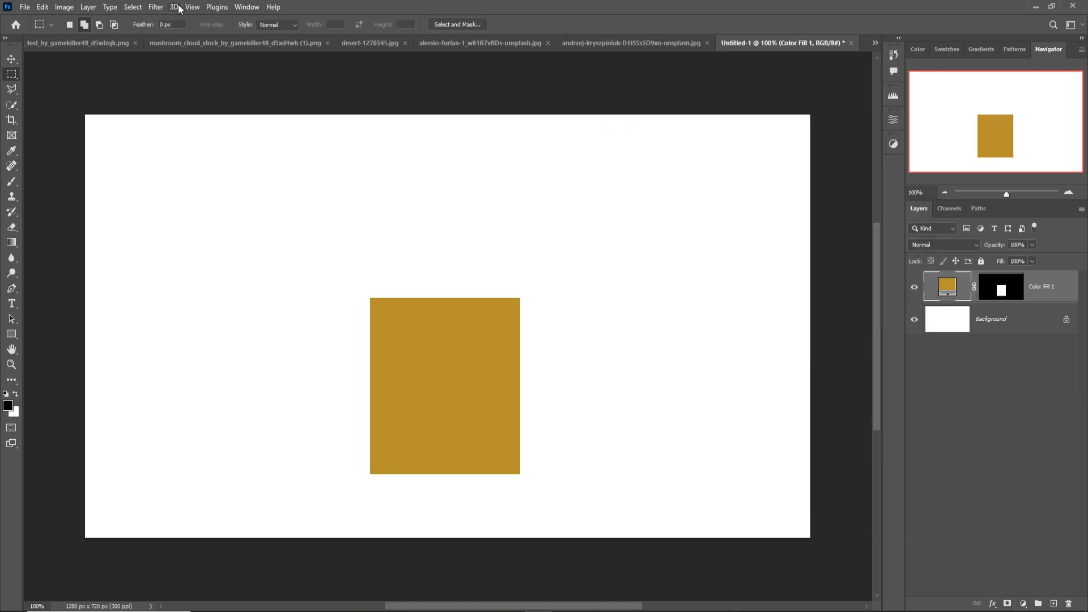
# Create a 3D extrusion from the golden-brown fill layer, angled to show its top and front faces
pyautogui.click(174, 6)
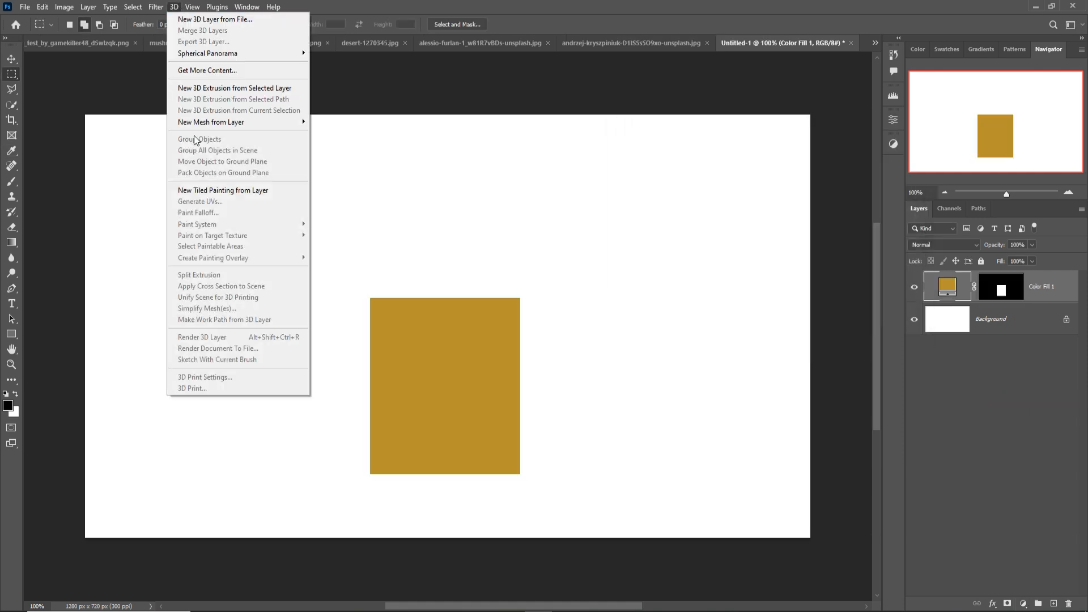
pyautogui.click(216, 89)
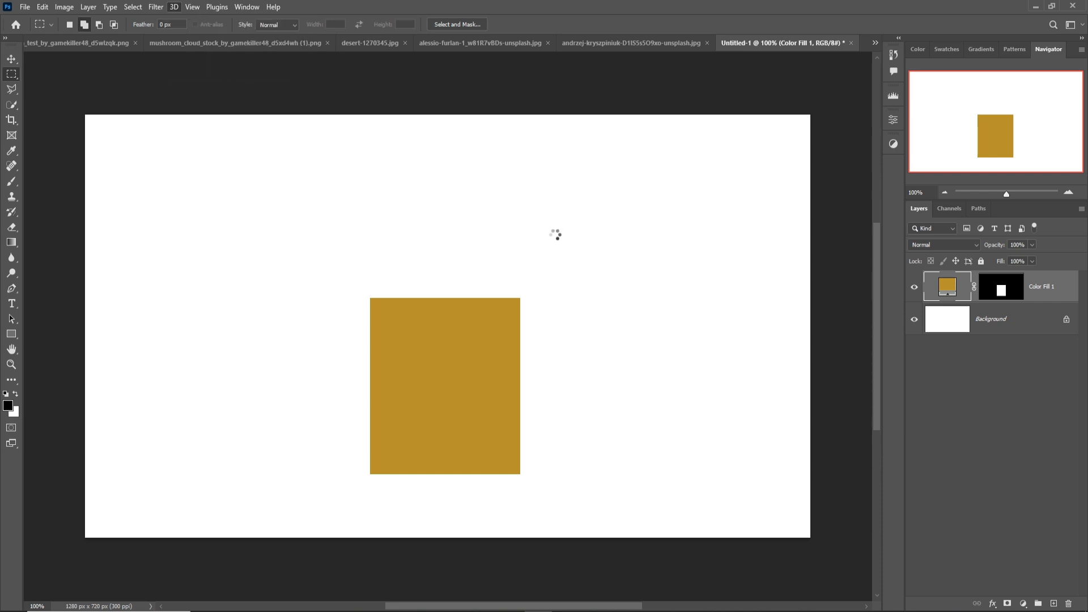
pyautogui.click(519, 238)
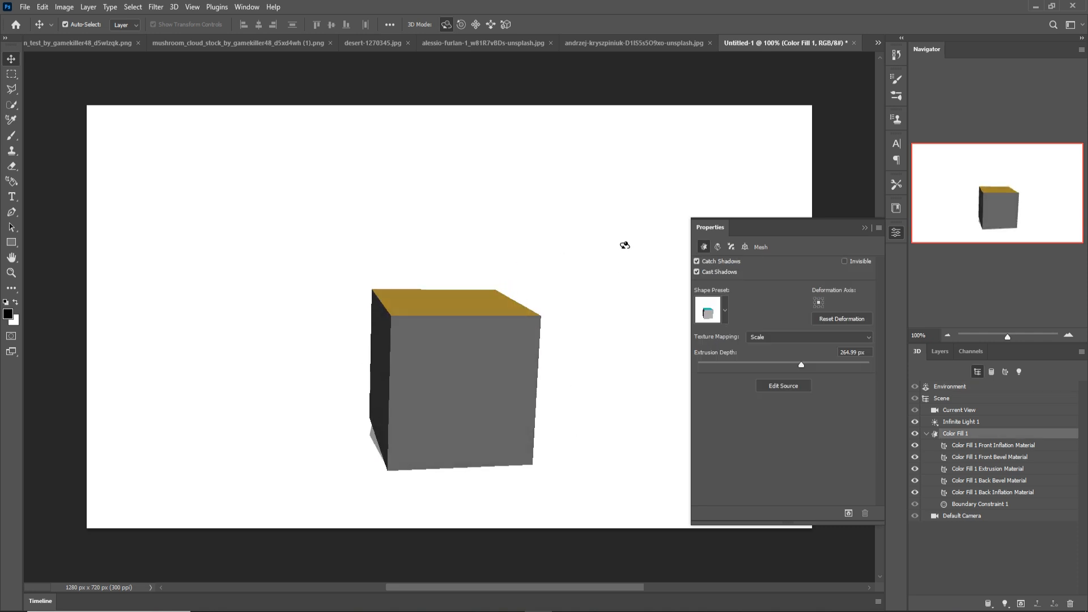
# Set the block's extrusion depth to 94.87 px and disable Catch Shadows and Cast Shadows
pyautogui.moveTo(797, 364); pyautogui.dragTo(789, 365)
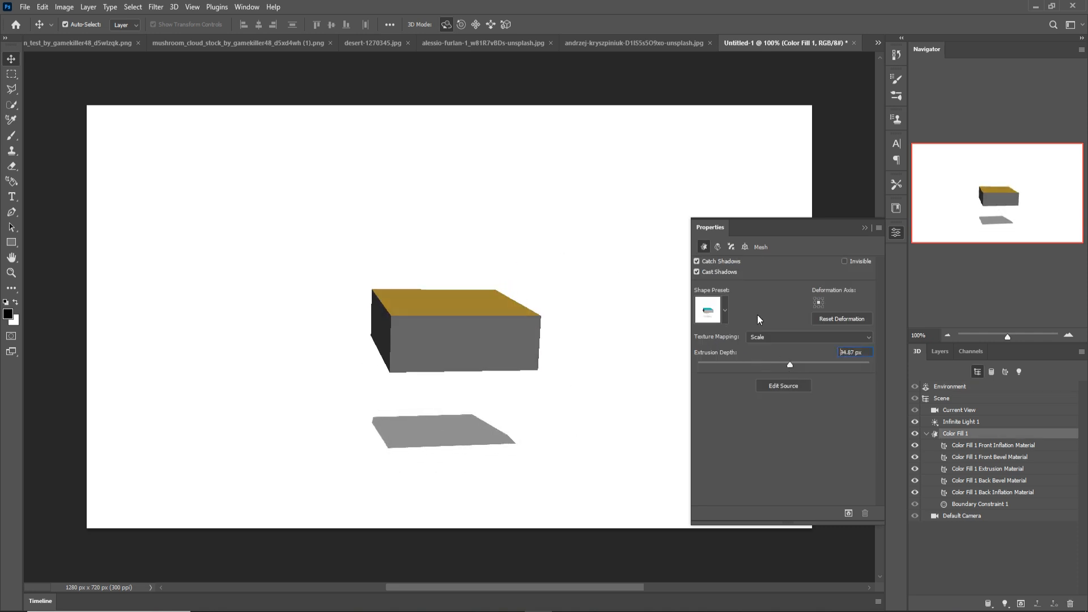
pyautogui.click(697, 271)
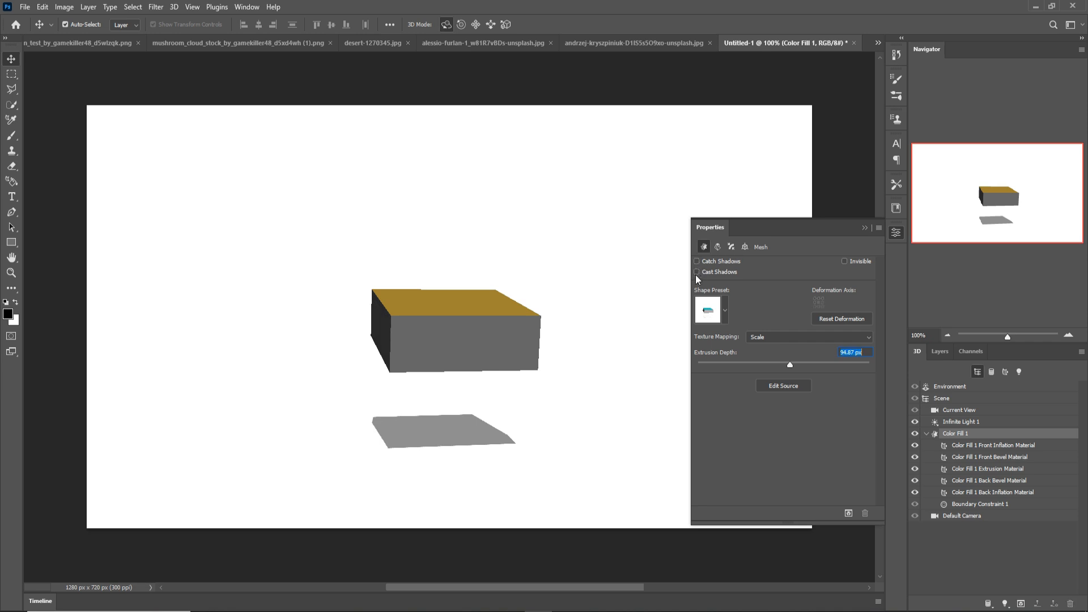
pyautogui.click(864, 227)
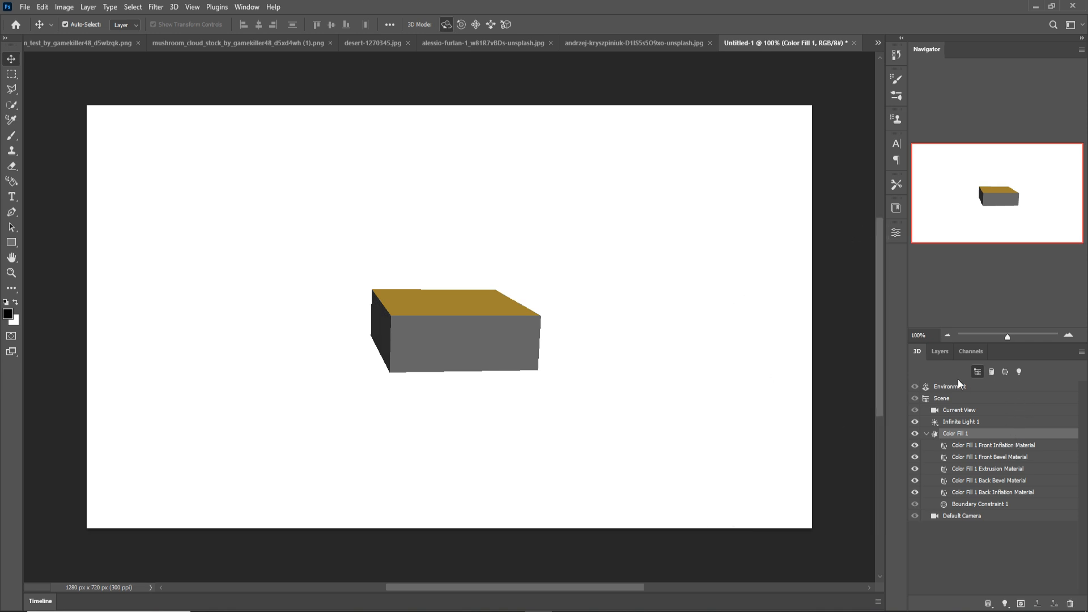
# Add an empty layer above the 3D block and merge the two into one flat layer
pyautogui.click(940, 352)
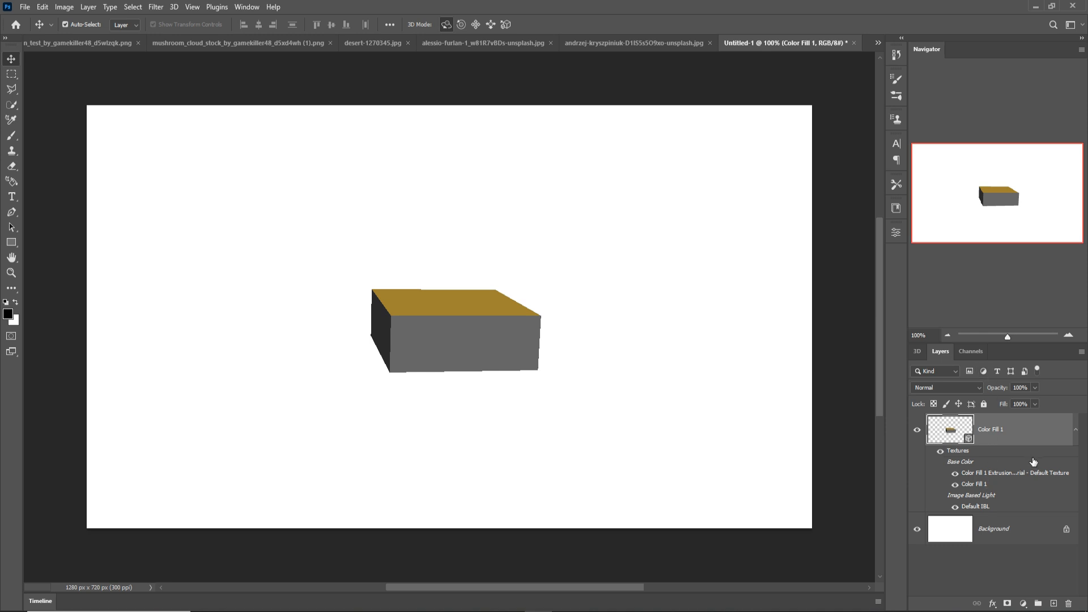
pyautogui.click(1052, 602)
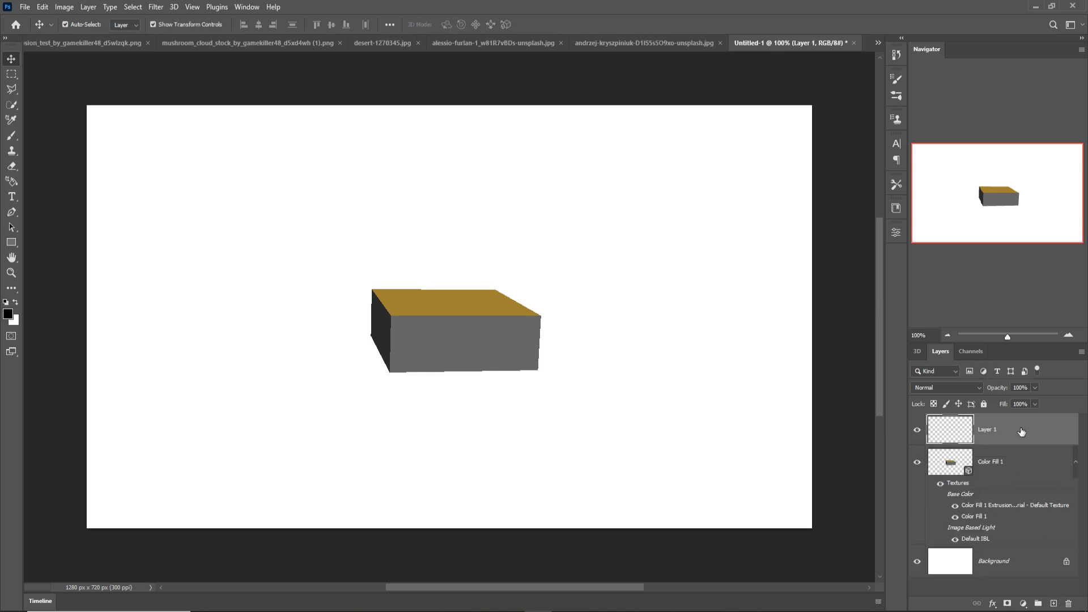
pyautogui.rightClick(1004, 453)
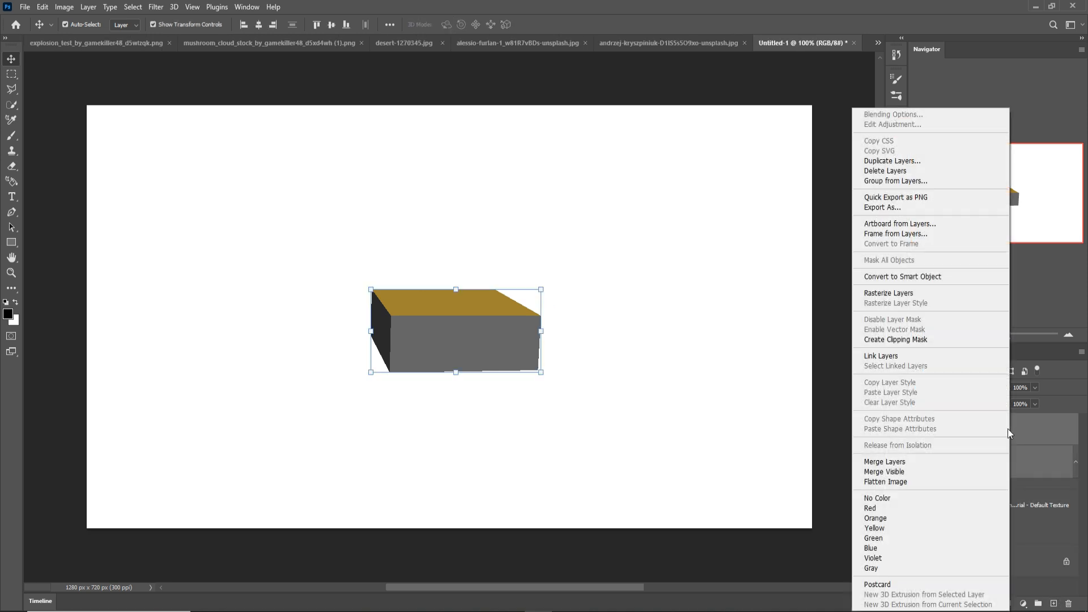
pyautogui.click(912, 462)
# Stretch the block taller, enlarge it and centre it in the lower half of the canvas
pyautogui.moveTo(456, 289); pyautogui.dragTo(458, 268)
pyautogui.moveTo(460, 373)
pyautogui.mouseDown()
pyautogui.moveTo(471, 452)
pyautogui.moveTo(458, 366)
pyautogui.mouseUp()
pyautogui.moveTo(445, 333); pyautogui.dragTo(455, 388)
pyautogui.click(561, 26)
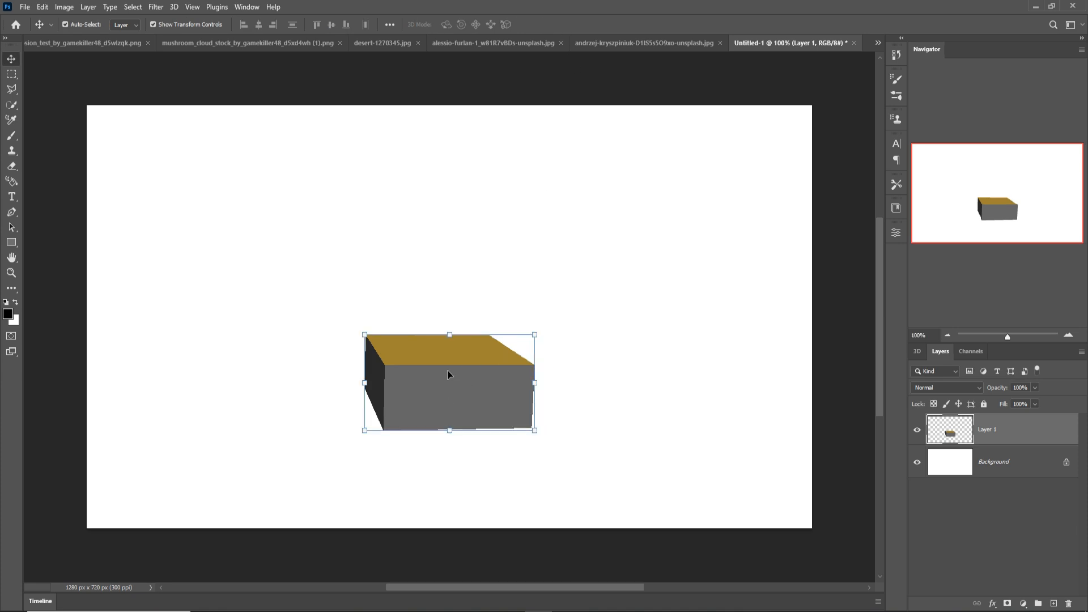
pyautogui.moveTo(372, 340); pyautogui.dragTo(259, 287)
pyautogui.moveTo(417, 359); pyautogui.dragTo(483, 396)
pyautogui.press('Return')
# Select all the sand dunes in desert-1270345.jpg with Quick Selection, leaving out the sky
pyautogui.click(625, 44)
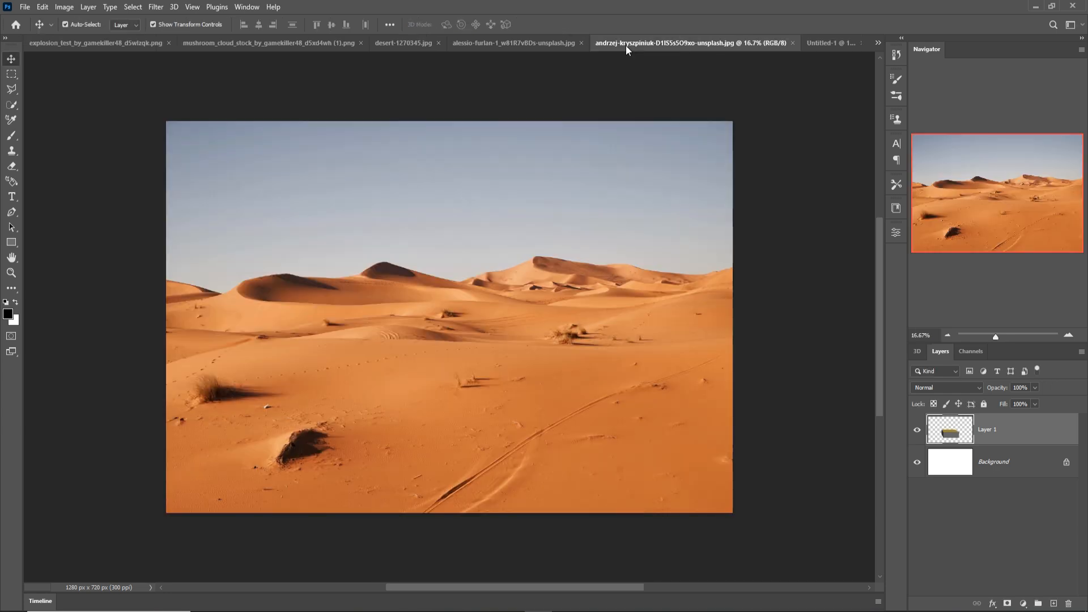
pyautogui.click(495, 43)
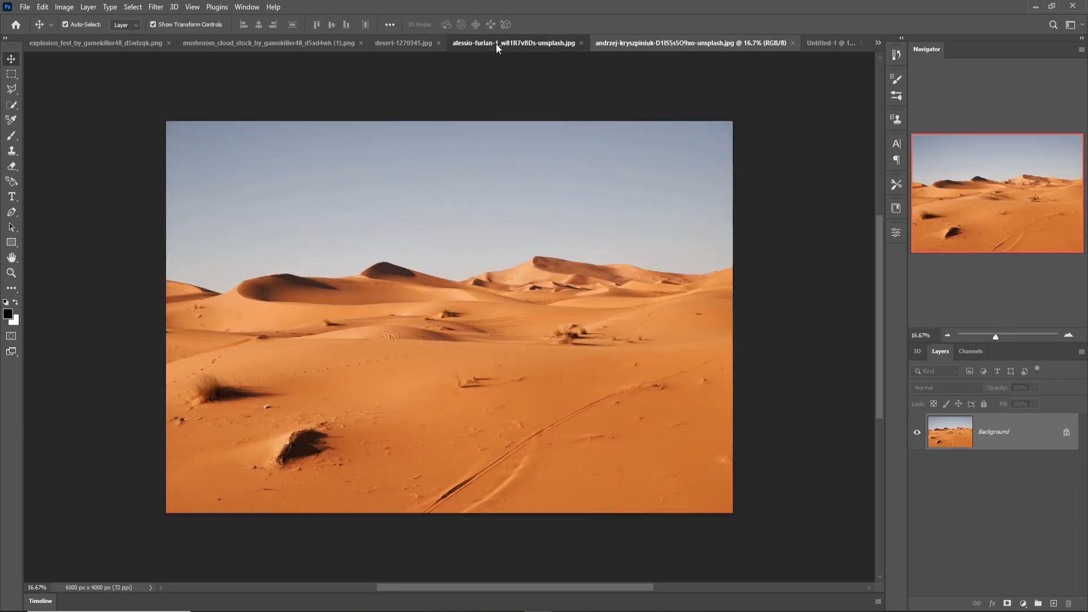
pyautogui.click(703, 43)
pyautogui.click(566, 43)
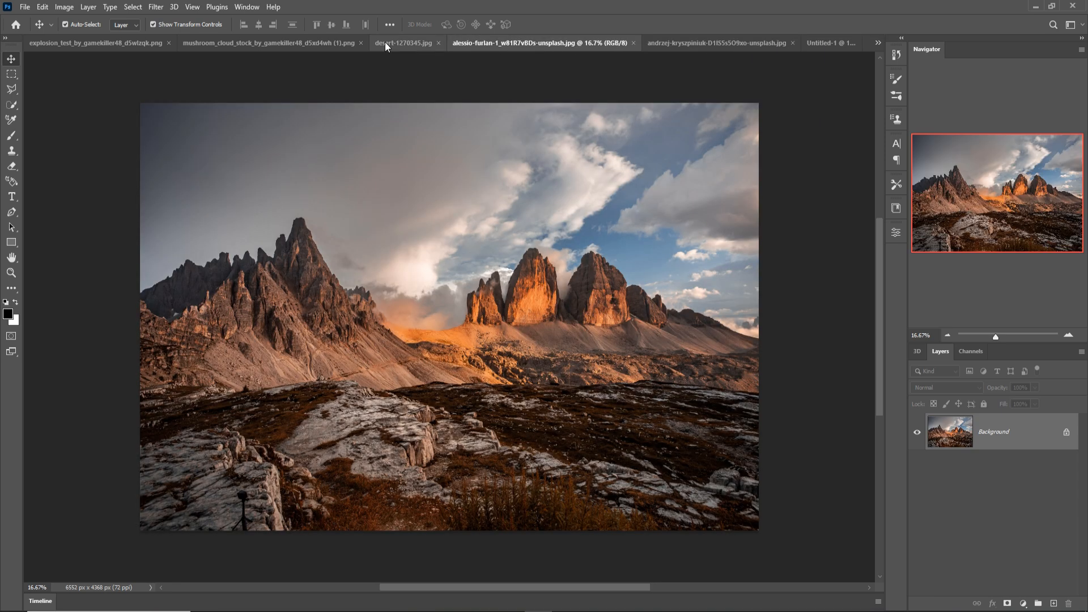
pyautogui.click(393, 43)
pyautogui.click(12, 105)
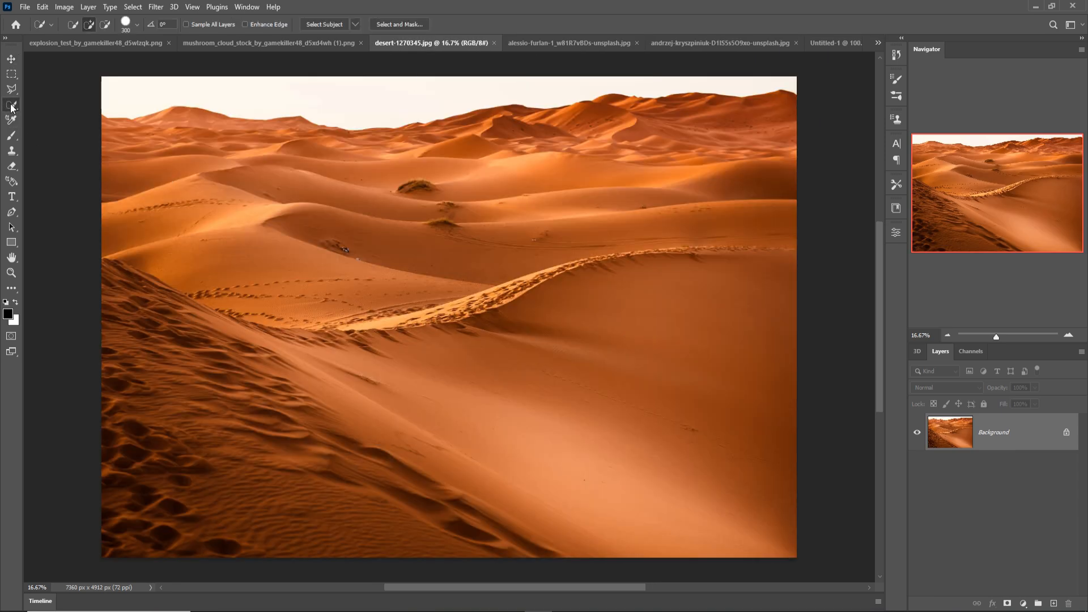
pyautogui.moveTo(130, 153)
pyautogui.mouseDown()
pyautogui.moveTo(373, 176)
pyautogui.moveTo(440, 176)
pyautogui.moveTo(524, 154)
pyautogui.moveTo(789, 149)
pyautogui.moveTo(703, 294)
pyautogui.mouseUp()
pyautogui.moveTo(664, 420)
pyautogui.mouseDown()
pyautogui.moveTo(654, 481)
pyautogui.moveTo(419, 436)
pyautogui.moveTo(339, 320)
pyautogui.moveTo(256, 268)
pyautogui.moveTo(236, 478)
pyautogui.moveTo(281, 471)
pyautogui.mouseUp()
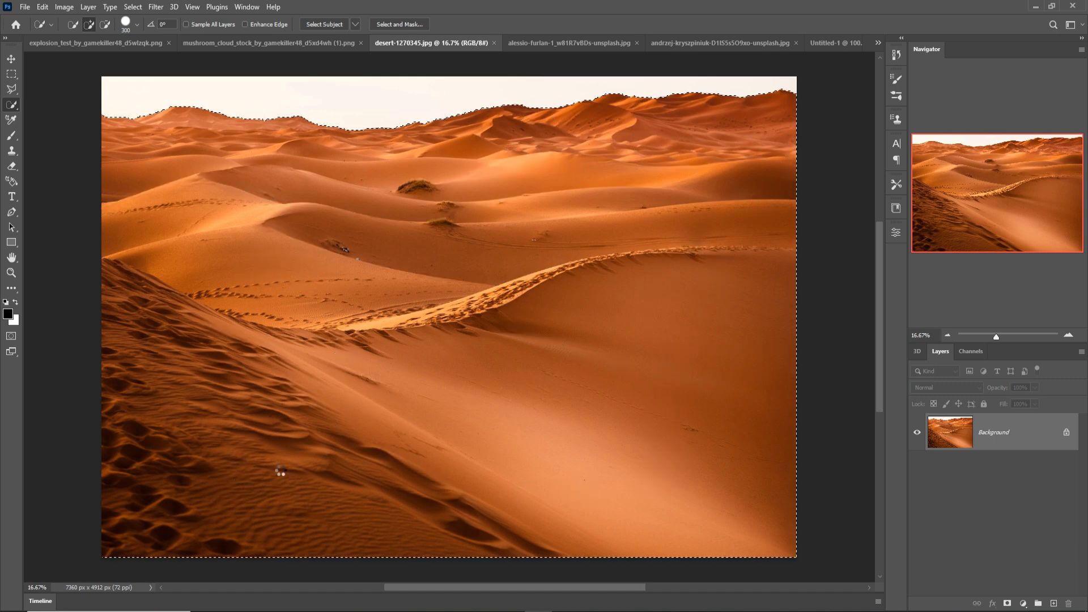
# Copy the selected dunes from a floating desert-1270345.jpg window into Untitled-1, and minimize the source window
pyautogui.click(11, 59)
pyautogui.moveTo(416, 47); pyautogui.dragTo(520, 123)
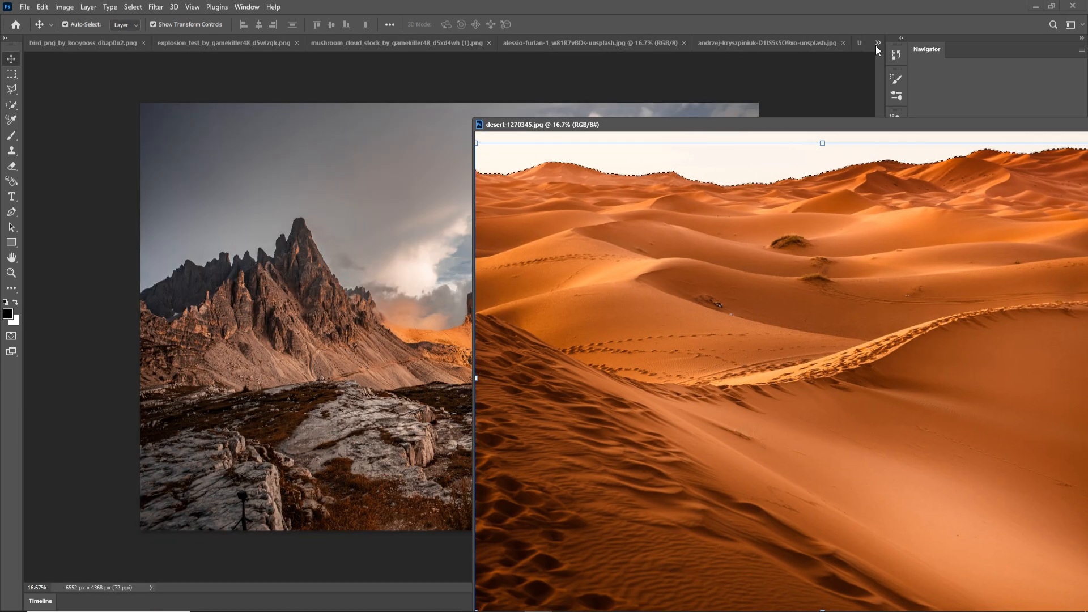
pyautogui.click(859, 43)
pyautogui.moveTo(775, 251); pyautogui.dragTo(444, 280)
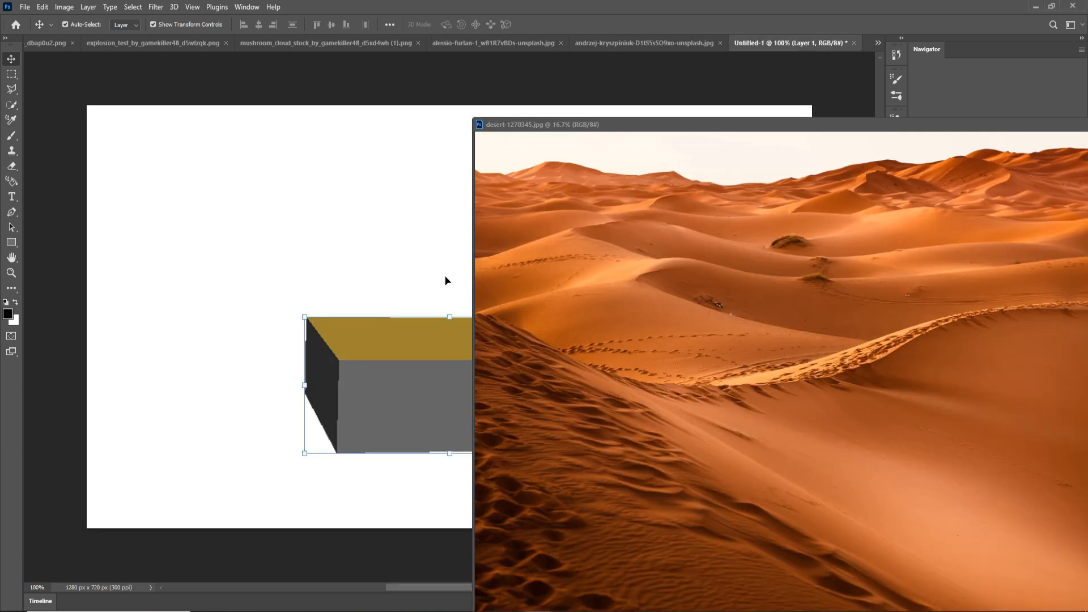
pyautogui.moveTo(927, 124); pyautogui.dragTo(376, 267)
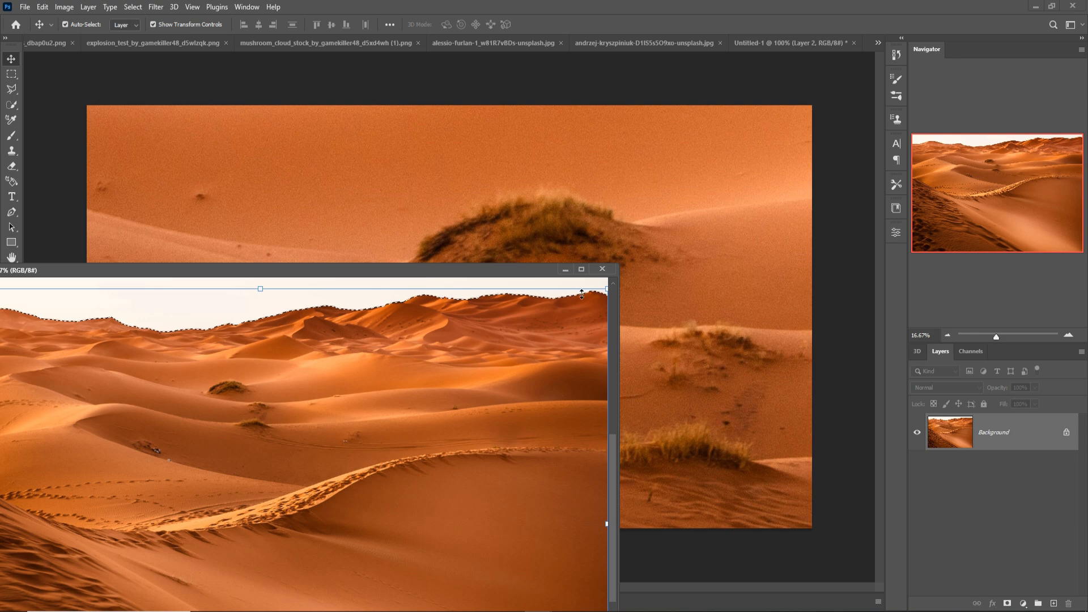
pyautogui.click(568, 269)
# Shrink the dunes layer to roughly the block's size and place it over the block
pyautogui.hotkey('ctrl', '-')
pyautogui.hotkey('ctrl', '-')
pyautogui.hotkey('ctrl', '-')
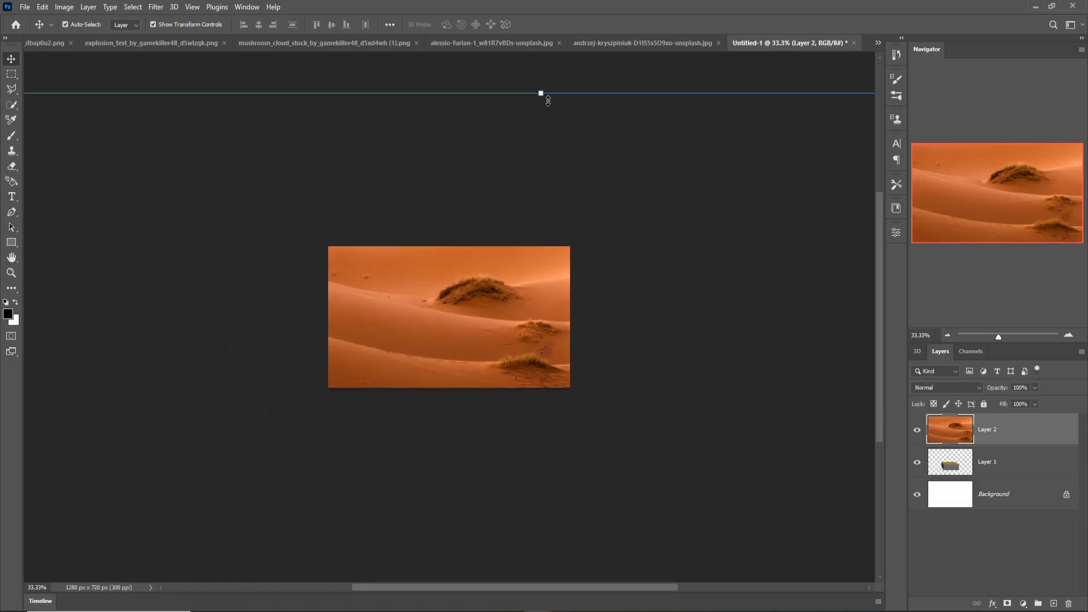
pyautogui.moveTo(548, 100); pyautogui.dragTo(449, 342)
pyautogui.hotkey('ctrl', '+')
pyautogui.hotkey('ctrl', '+')
pyautogui.hotkey('ctrl', '+')
pyautogui.moveTo(451, 411); pyautogui.dragTo(411, 329)
pyautogui.moveTo(515, 304); pyautogui.dragTo(535, 305)
pyautogui.press('Return')
# Distort the dunes layer's corners onto the block's top face at 73% opacity, and restore its opacity to 100%
pyautogui.click(1035, 387)
pyautogui.moveTo(1037, 401); pyautogui.dragTo(1021, 401)
pyautogui.hotkey('ctrl', 't')
pyautogui.moveTo(535, 306); pyautogui.dragTo(518, 319)
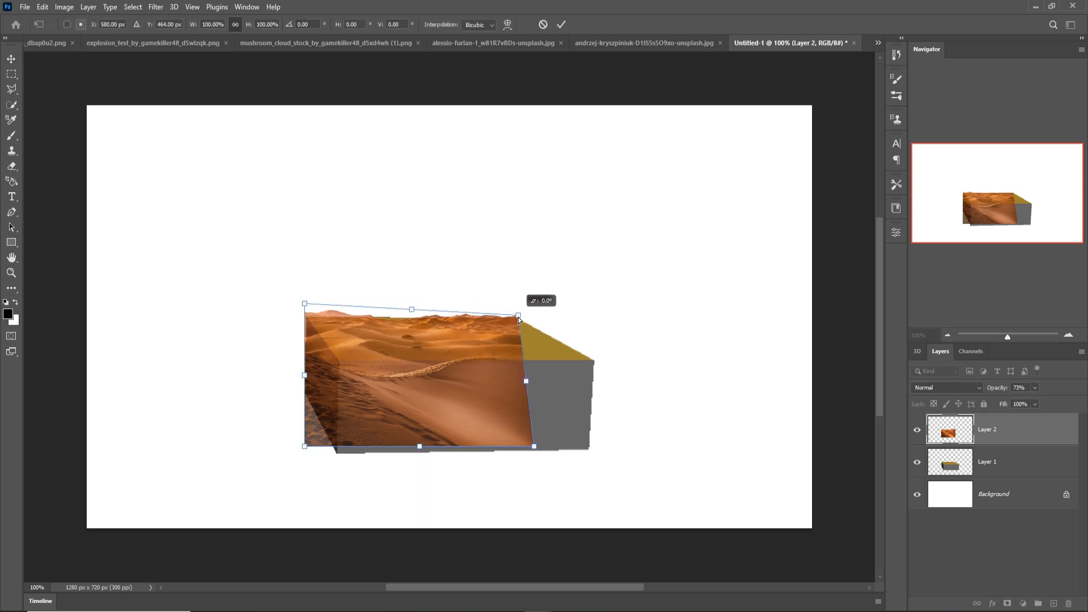
pyautogui.moveTo(305, 303); pyautogui.dragTo(304, 311)
pyautogui.moveTo(533, 447); pyautogui.dragTo(623, 379)
pyautogui.moveTo(305, 446); pyautogui.dragTo(344, 370)
pyautogui.moveTo(305, 311); pyautogui.dragTo(304, 315)
pyautogui.moveTo(623, 378); pyautogui.dragTo(593, 368)
pyautogui.press('Return')
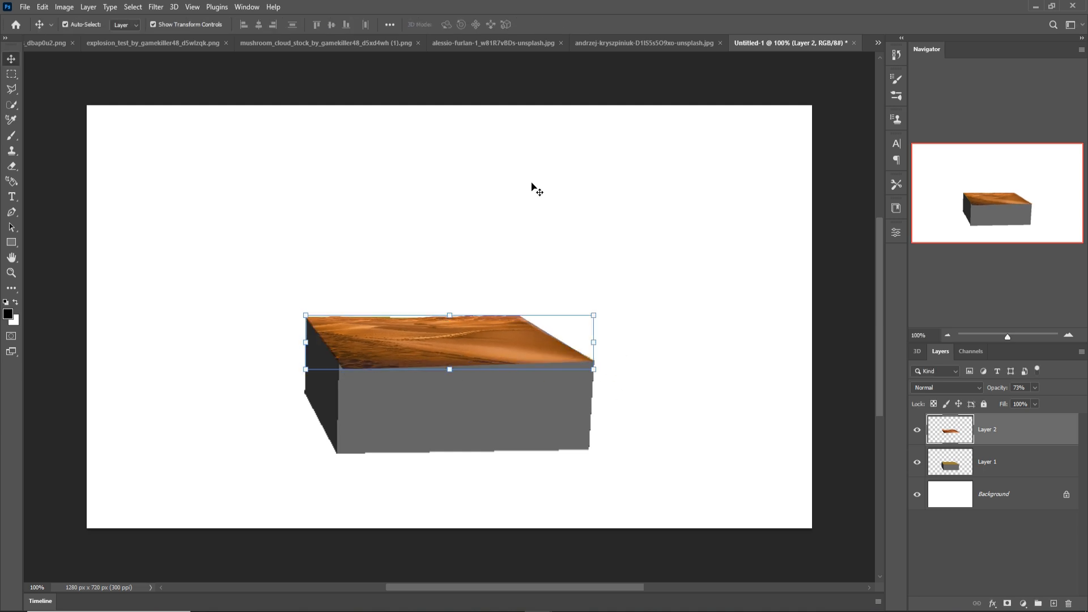
pyautogui.click(1034, 387)
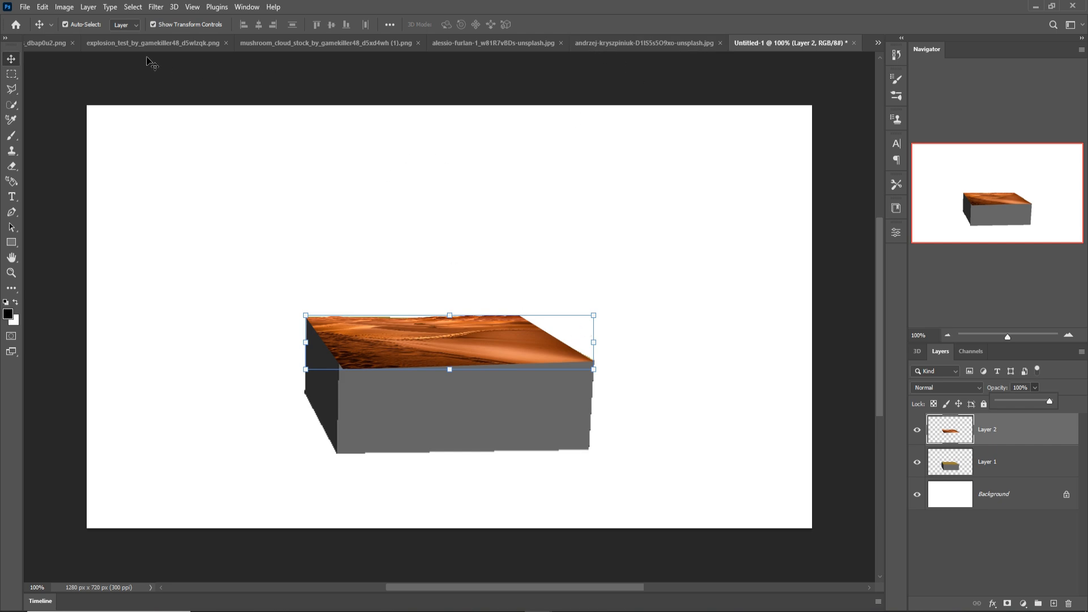
# Select a wide rectangular strip of rock below the grass in the floating_island_1 image
pyautogui.click(137, 42)
pyautogui.click(398, 45)
pyautogui.click(640, 44)
pyautogui.click(877, 43)
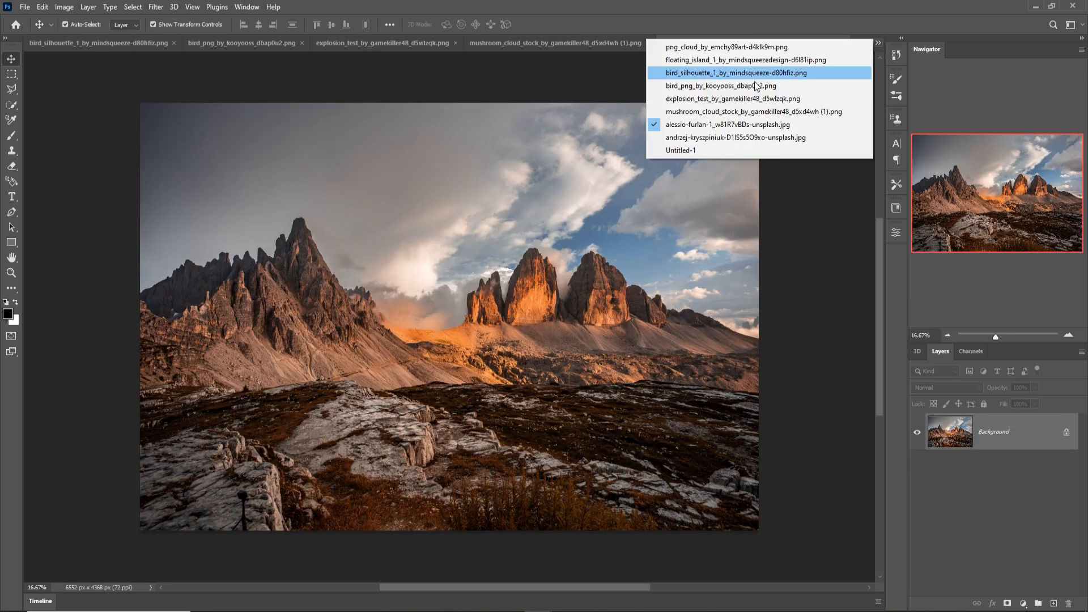
pyautogui.click(710, 60)
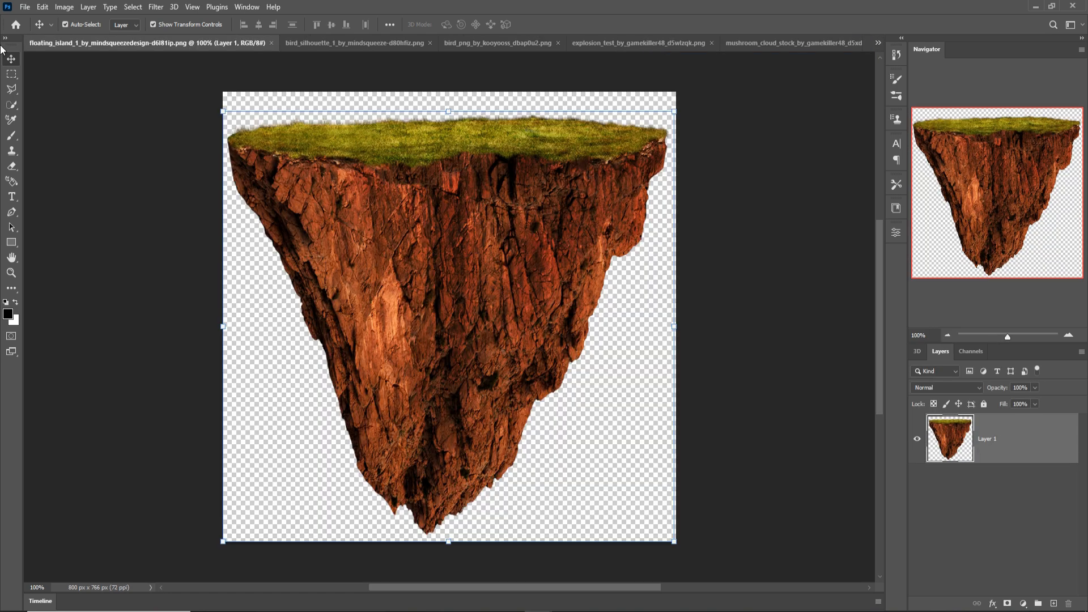
pyautogui.click(10, 74)
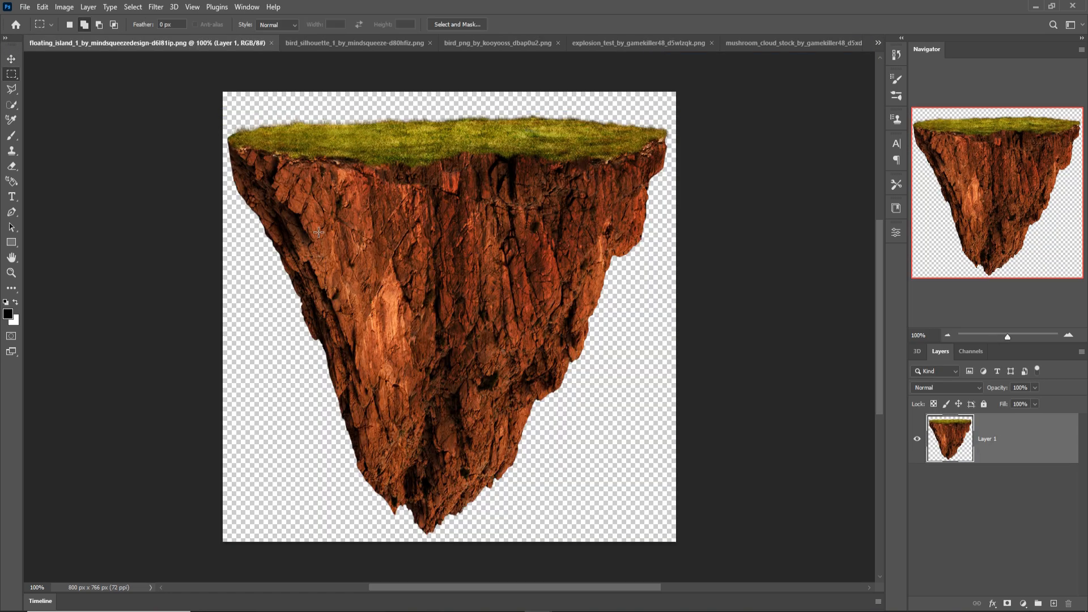
pyautogui.moveTo(303, 223); pyautogui.dragTo(606, 280)
# Float the floating_island_1 image in its own window and copy the selected rock strip into Untitled-1 over the block
pyautogui.click(11, 59)
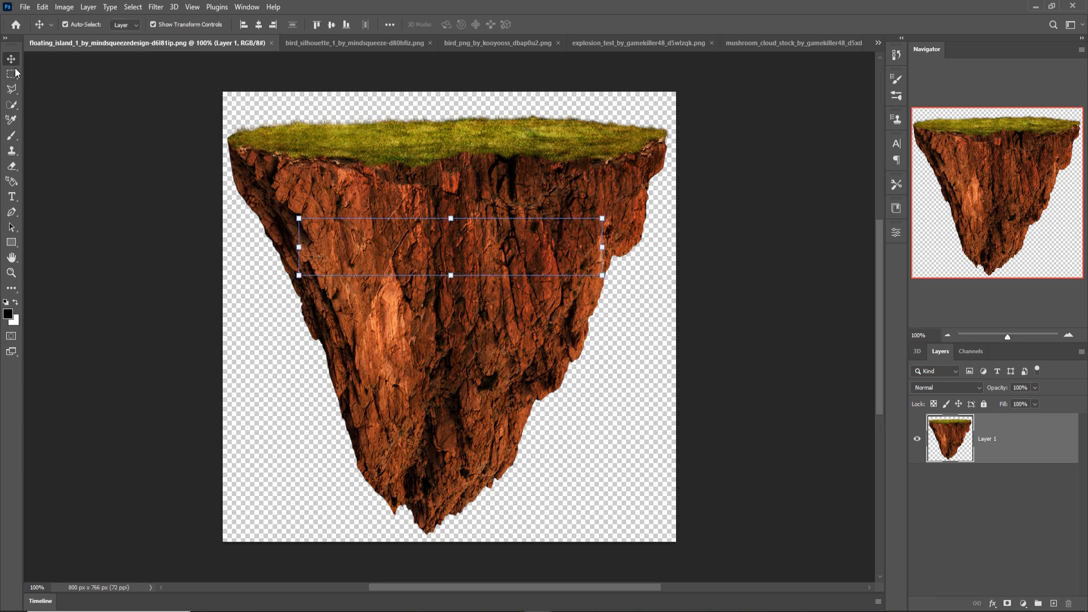
pyautogui.moveTo(195, 44); pyautogui.dragTo(494, 69)
pyautogui.click(878, 42)
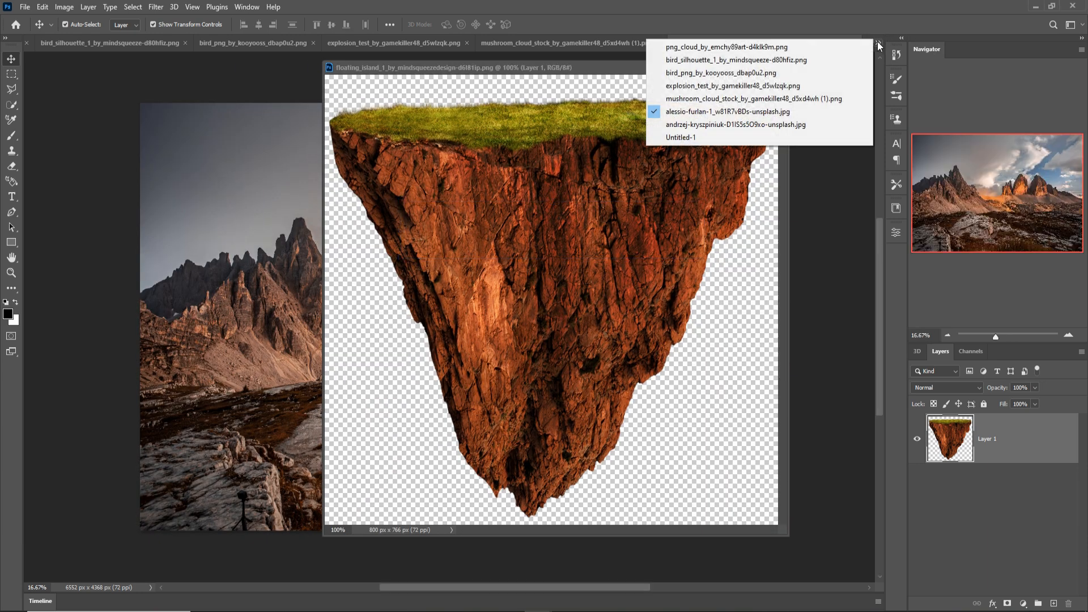
pyautogui.click(727, 138)
pyautogui.moveTo(635, 68); pyautogui.dragTo(895, 71)
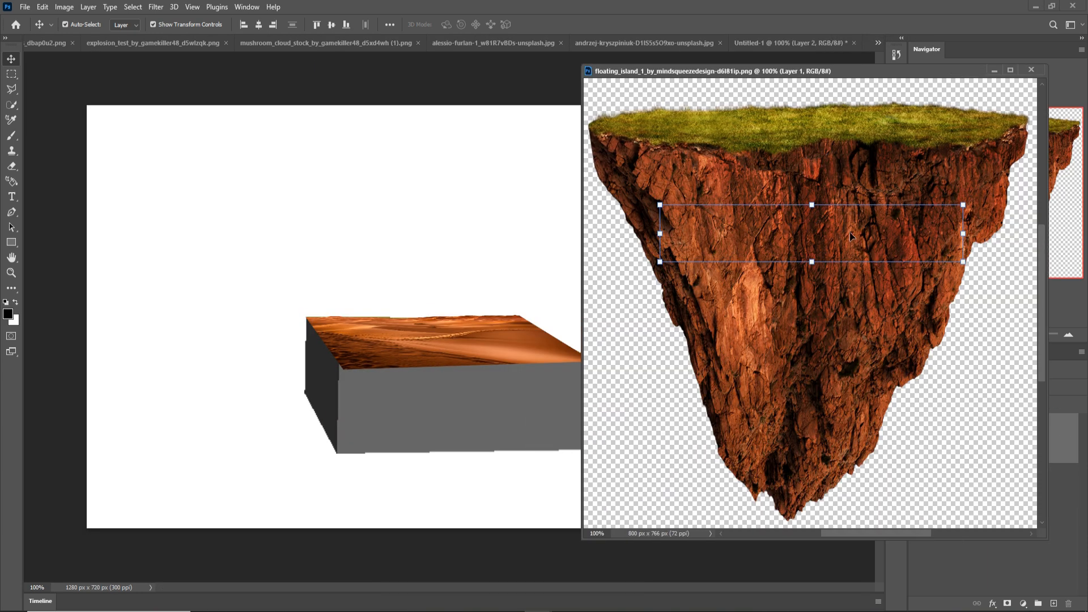
pyautogui.moveTo(854, 229); pyautogui.dragTo(522, 376)
# Distort the rock strip's corners to cover the block's long front face and apply the transform
pyautogui.click(309, 340)
pyautogui.moveTo(652, 403); pyautogui.dragTo(604, 396)
pyautogui.moveTo(593, 364); pyautogui.dragTo(594, 361)
pyautogui.moveTo(593, 421); pyautogui.dragTo(587, 450)
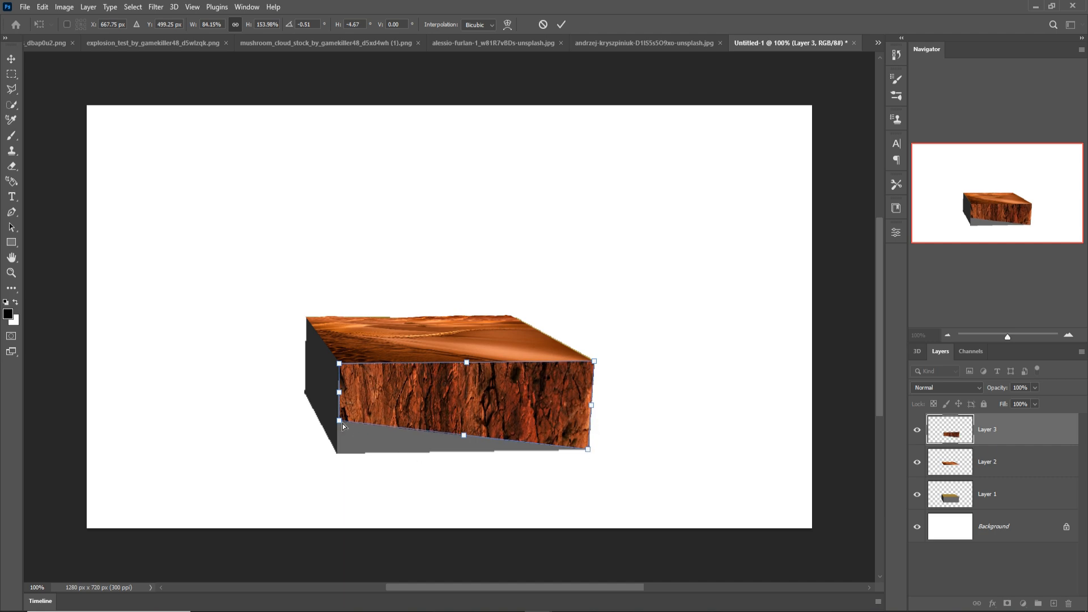
pyautogui.moveTo(346, 428); pyautogui.dragTo(345, 461)
pyautogui.click(561, 25)
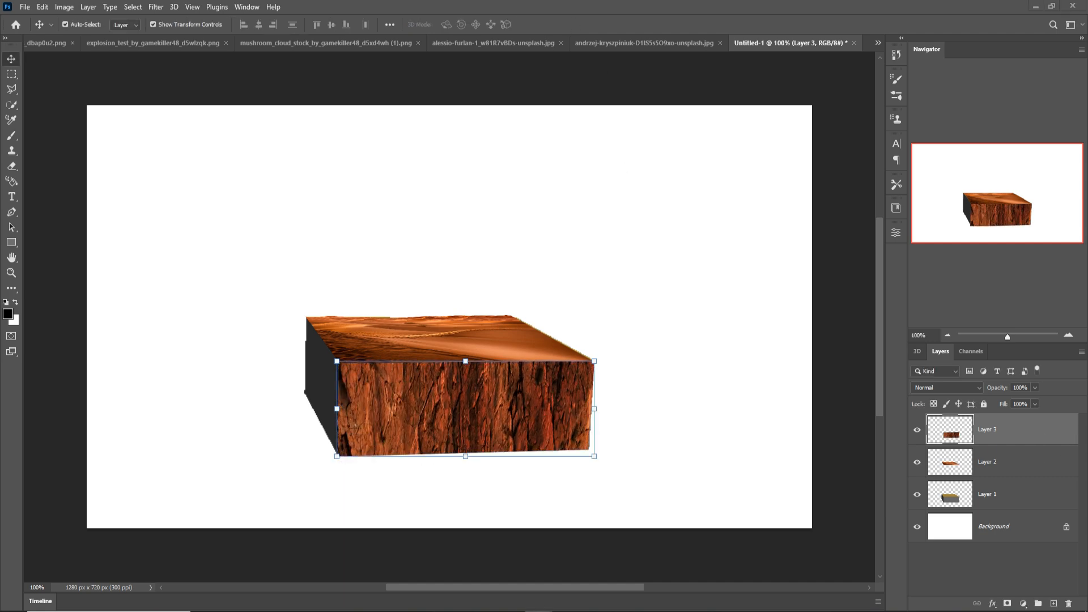
# Copy the rock strip into Untitled-1 a second time from the floating_island_1 window, and minimize that window
pyautogui.moveTo(426, 601)
pyautogui.click(654, 573)
pyautogui.moveTo(871, 248); pyautogui.dragTo(296, 404)
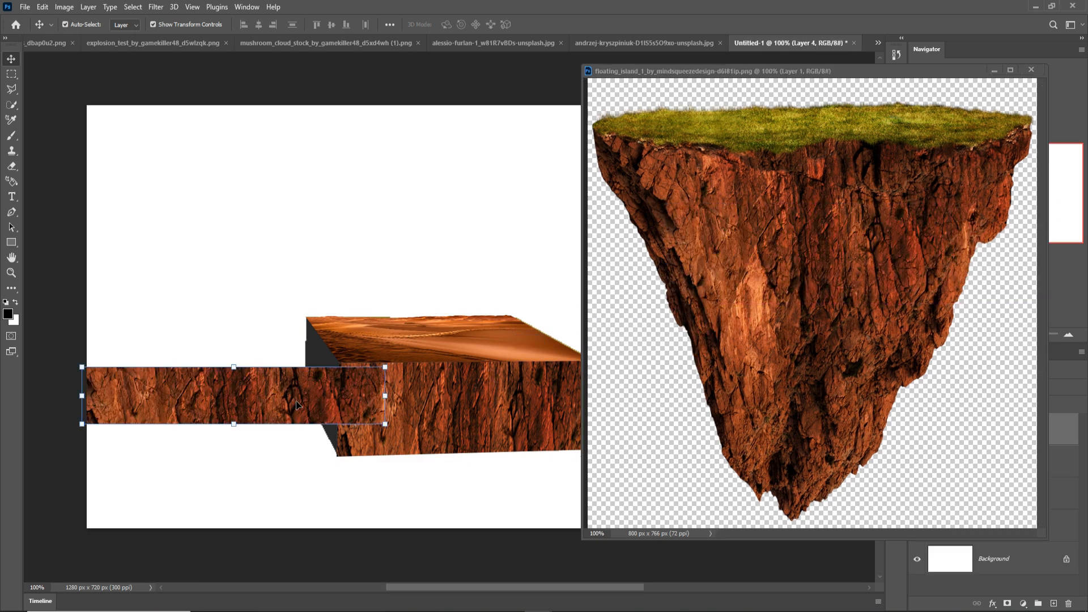
pyautogui.click(999, 71)
pyautogui.click(995, 70)
# Distort the second rock strip's corners onto the block's narrow side face and apply the transform
pyautogui.moveTo(387, 367)
pyautogui.mouseDown()
pyautogui.moveTo(402, 379)
pyautogui.moveTo(391, 380)
pyautogui.mouseUp()
pyautogui.moveTo(340, 393); pyautogui.dragTo(564, 345)
pyautogui.moveTo(306, 374); pyautogui.dragTo(304, 395)
pyautogui.moveTo(606, 317); pyautogui.dragTo(338, 362)
pyautogui.moveTo(606, 374); pyautogui.dragTo(337, 458)
pyautogui.moveTo(338, 408); pyautogui.dragTo(338, 409)
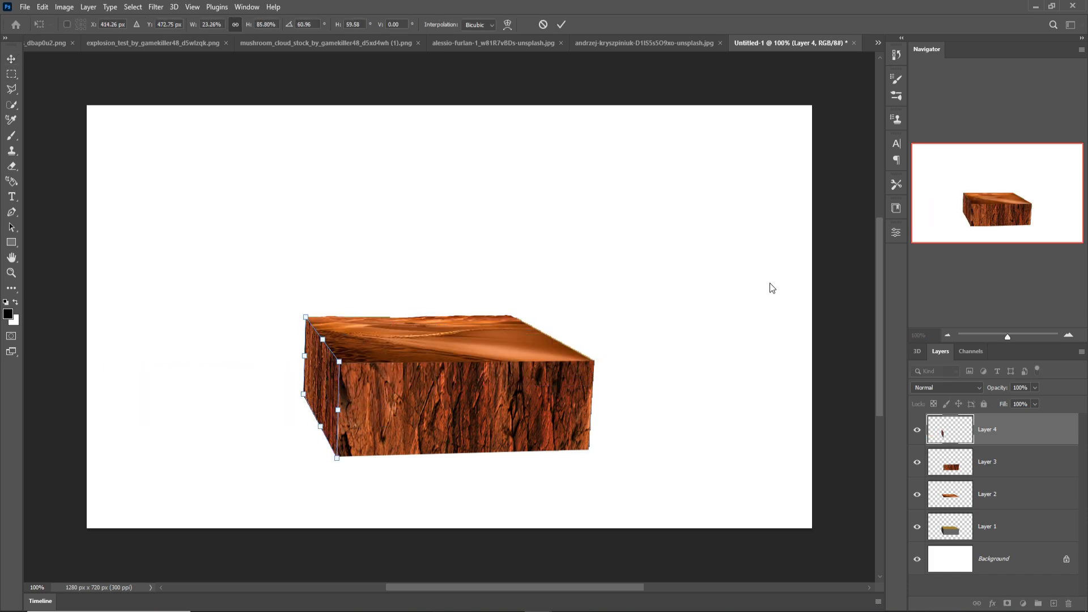
pyautogui.click(562, 25)
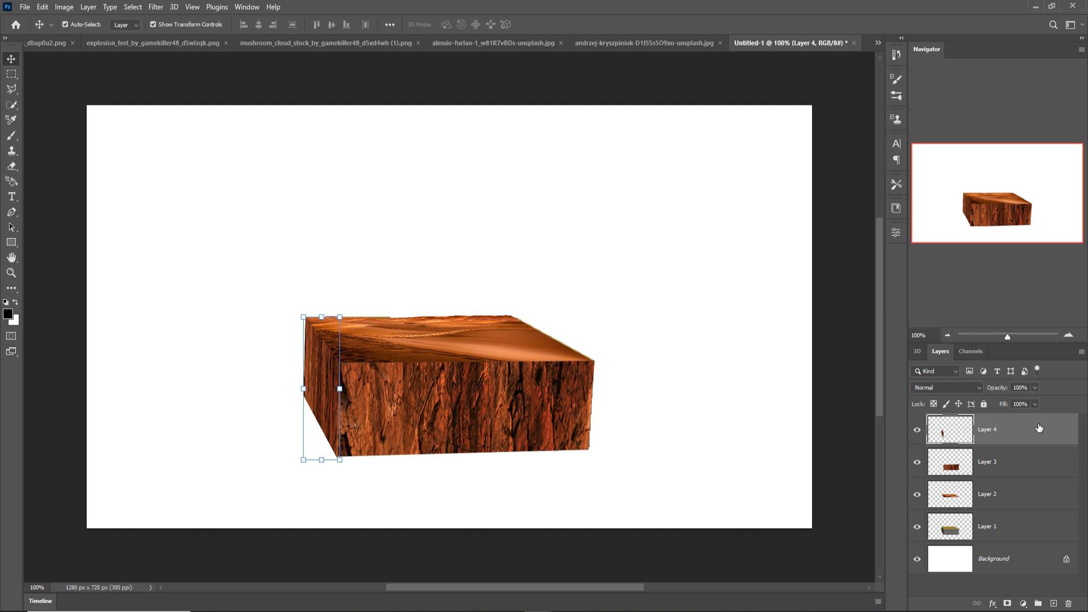
# Darken the narrow side's rock layer, Layer 4, with a clipped Curves adjustment set to input 166 and output 122
pyautogui.click(1012, 474)
pyautogui.click(1010, 498)
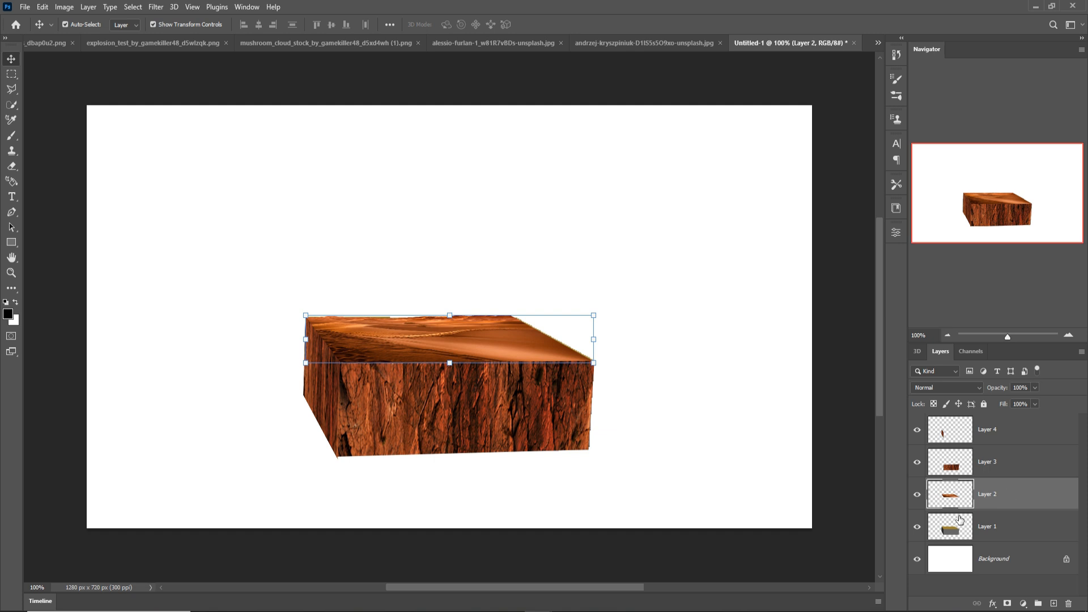
pyautogui.click(953, 438)
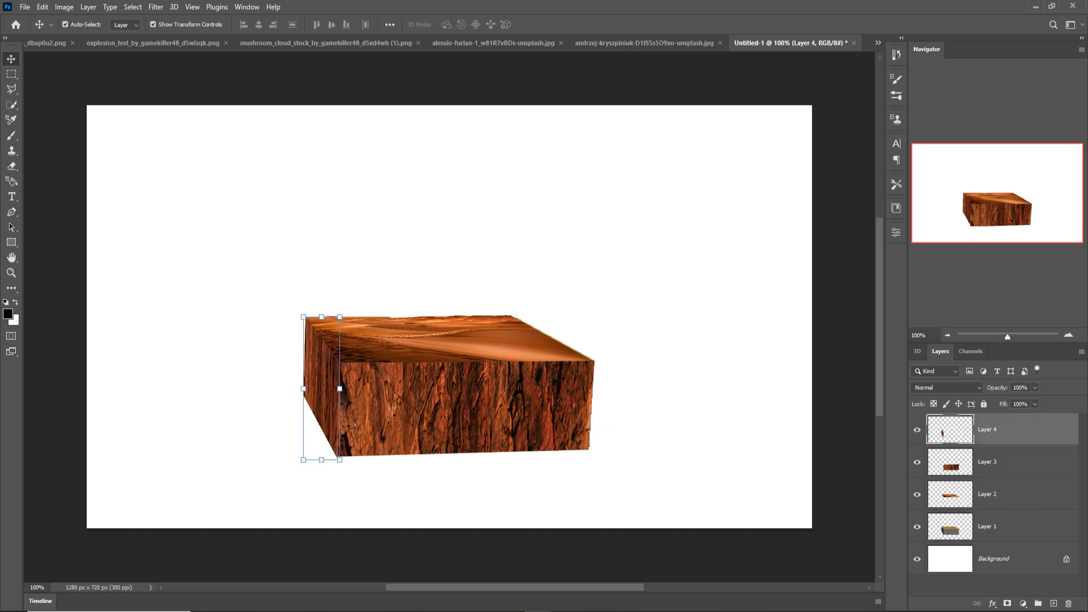
pyautogui.click(1022, 603)
pyautogui.click(1032, 459)
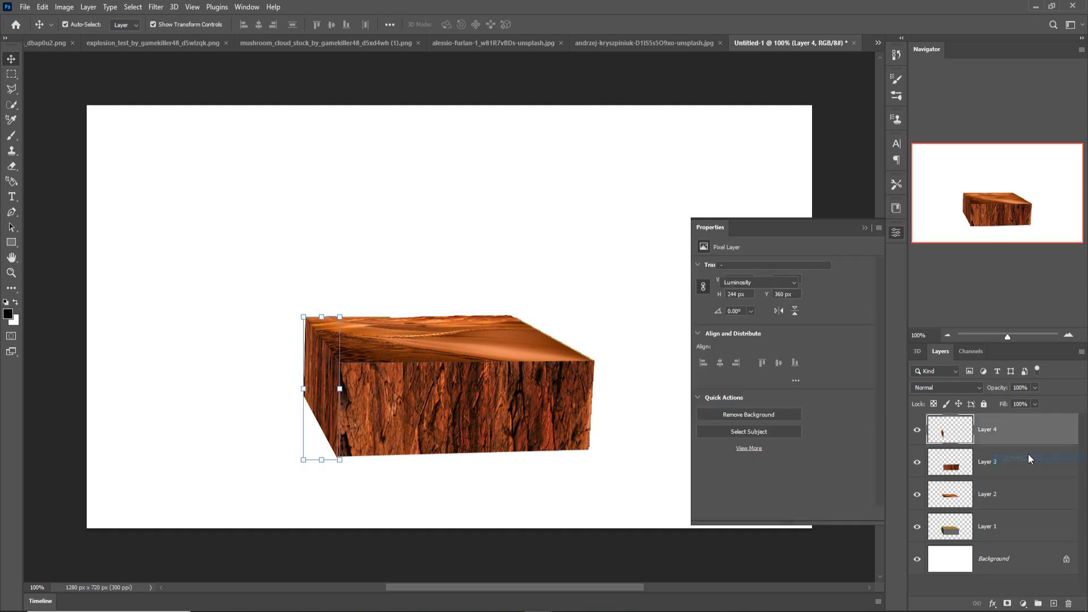
pyautogui.click(800, 513)
pyautogui.moveTo(807, 385)
pyautogui.mouseDown()
pyautogui.moveTo(803, 374)
pyautogui.moveTo(822, 377)
pyautogui.mouseUp()
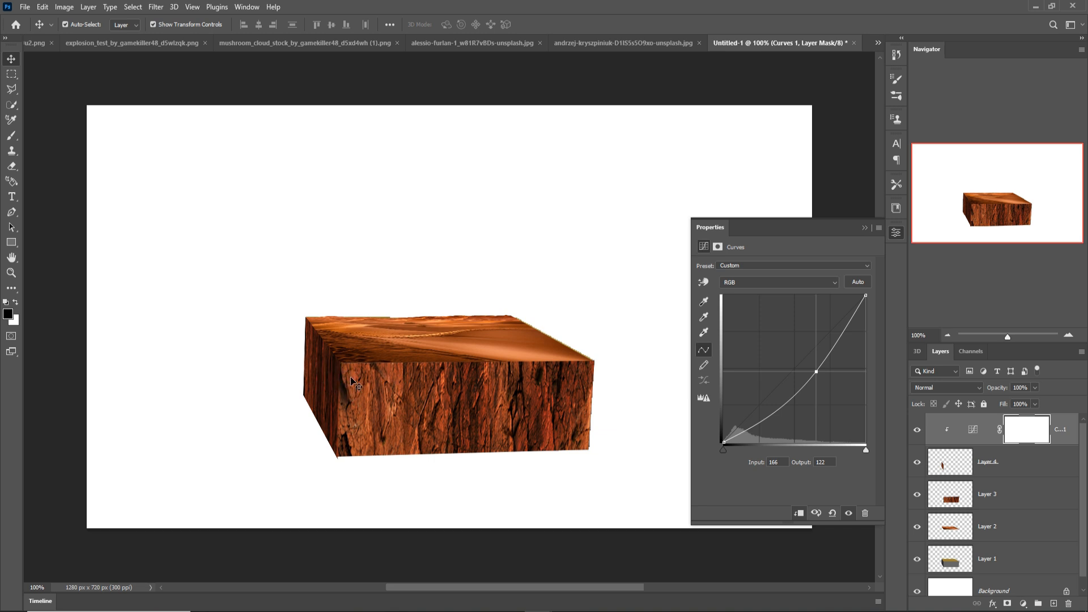
pyautogui.click(326, 372)
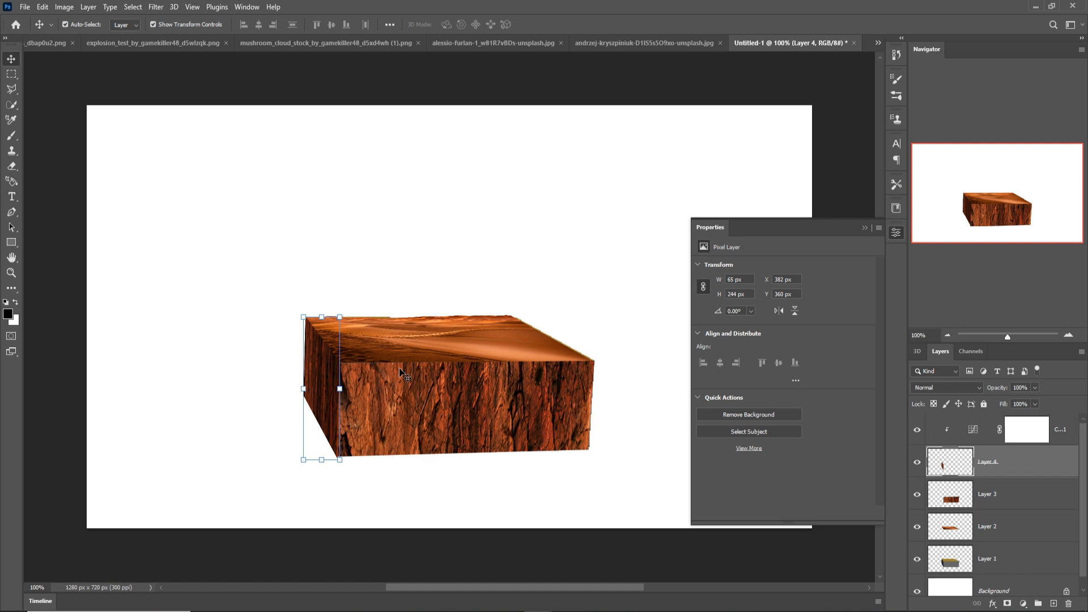
pyautogui.click(865, 228)
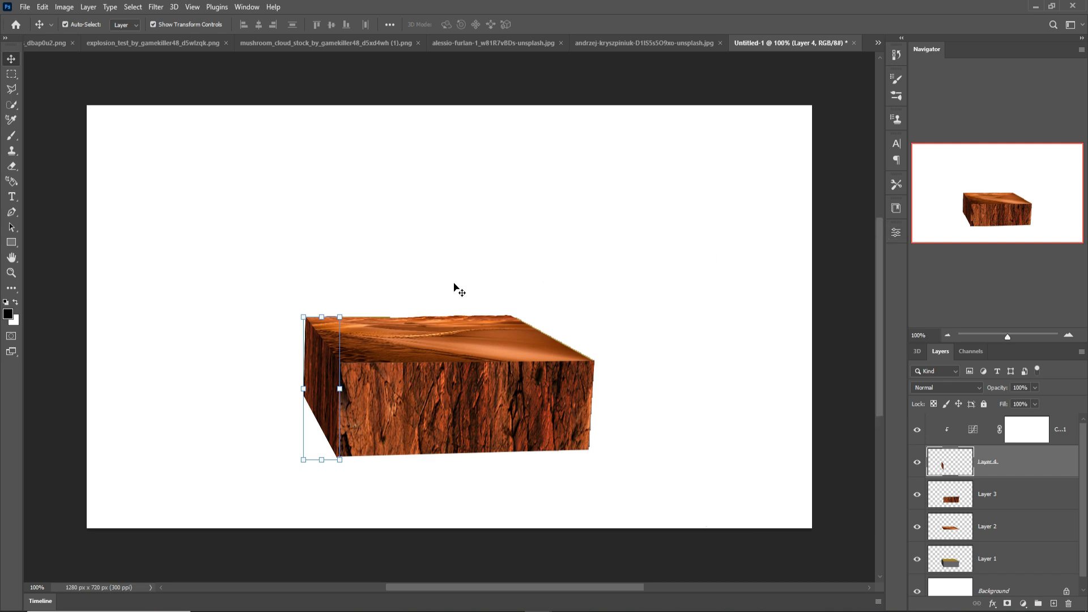
# Switch to the alessio-furlan mountain image and select the mountains and the ground below them with the Quick Selection tool
pyautogui.click(142, 42)
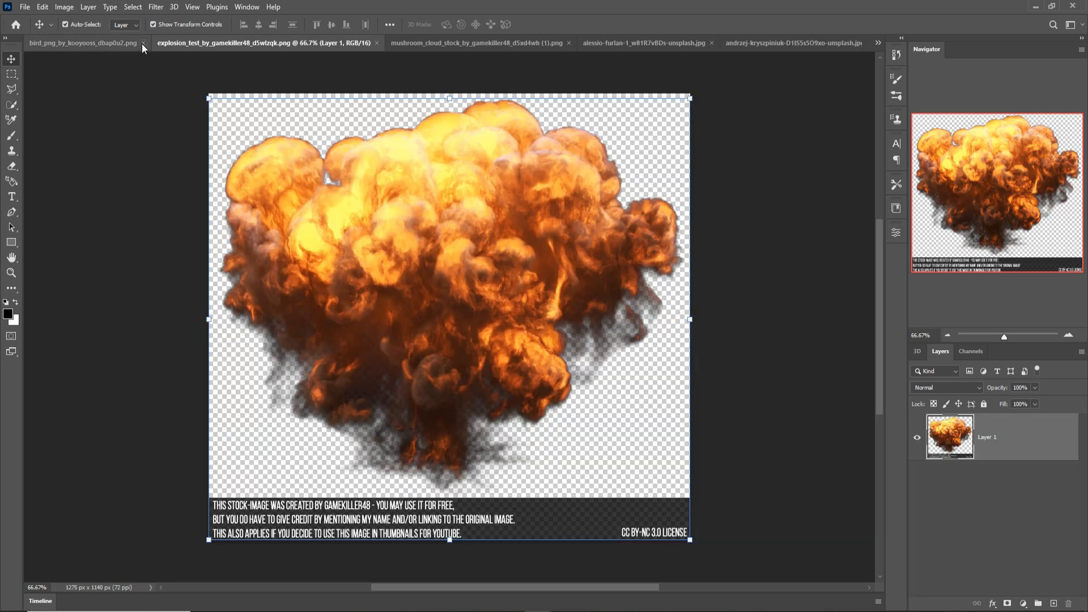
pyautogui.click(433, 45)
pyautogui.click(656, 40)
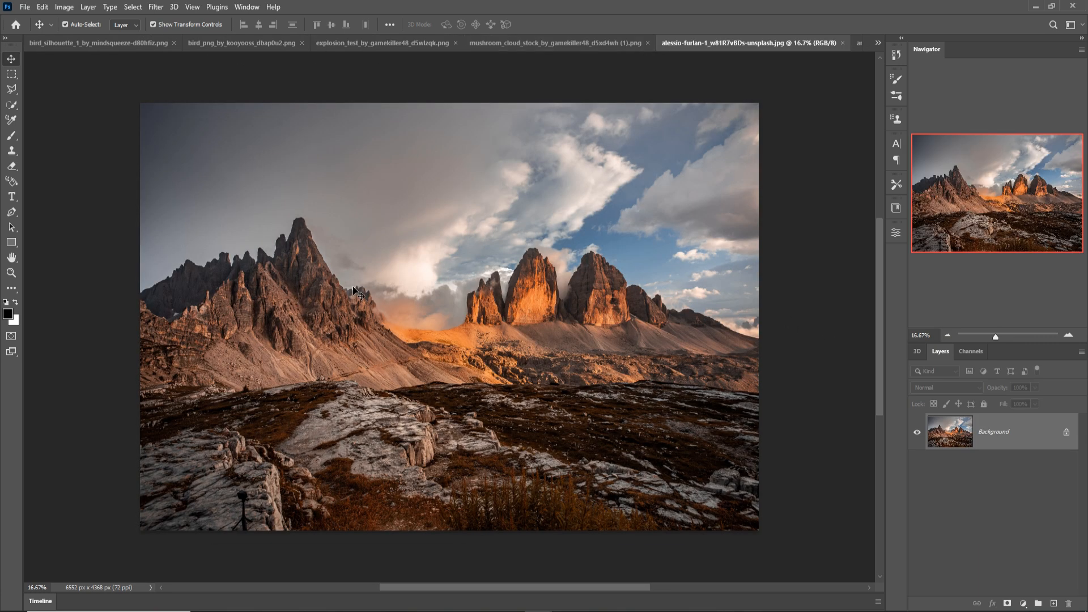
pyautogui.click(11, 104)
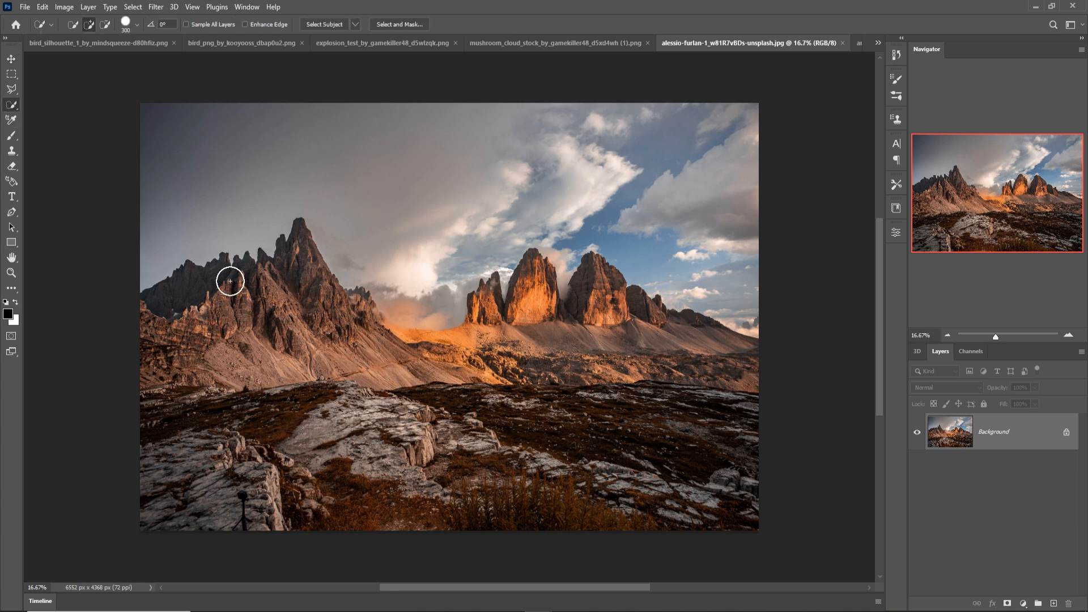
pyautogui.click(154, 327)
pyautogui.moveTo(265, 318); pyautogui.dragTo(298, 302)
pyautogui.moveTo(378, 345)
pyautogui.mouseDown()
pyautogui.moveTo(448, 377)
pyautogui.moveTo(403, 369)
pyautogui.moveTo(525, 340)
pyautogui.moveTo(697, 347)
pyautogui.moveTo(753, 409)
pyautogui.mouseUp()
# Reduce the Quick Selection brush to 80 px and subtract the stray areas from the mountain selection
pyautogui.press('[')
pyautogui.press('[')
pyautogui.press('[')
pyautogui.press('alt')
pyautogui.press('[')
pyautogui.press('[')
pyautogui.press('[')
pyautogui.press('[')
pyautogui.press('[')
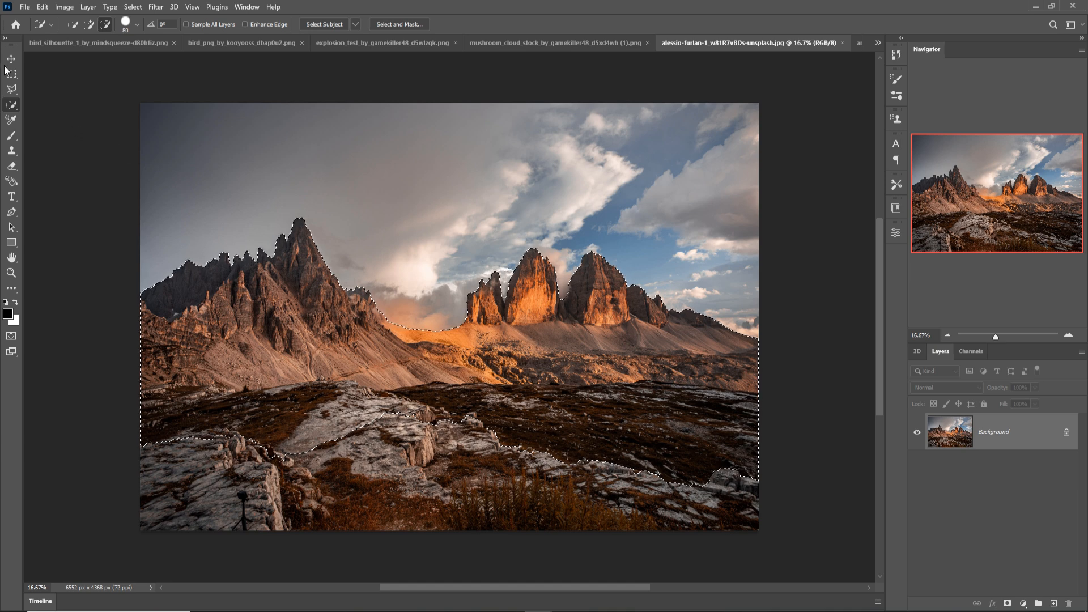
# Copy the selected mountains from a floating alessio-furlan window into Untitled-1, and minimize the source window
pyautogui.press('v')
pyautogui.moveTo(737, 42); pyautogui.dragTo(734, 59)
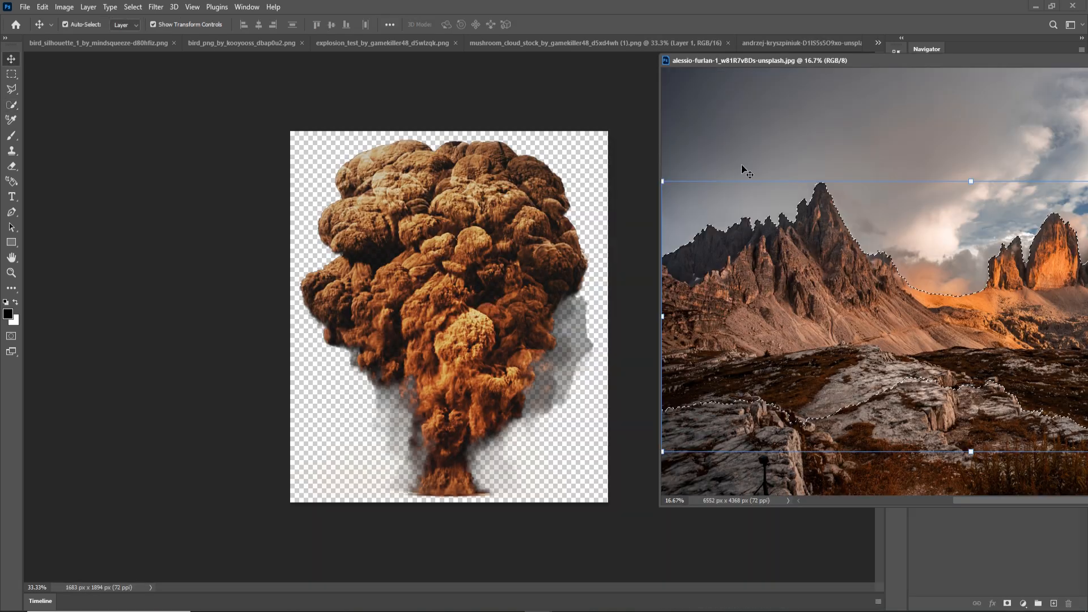
pyautogui.click(878, 42)
pyautogui.click(765, 122)
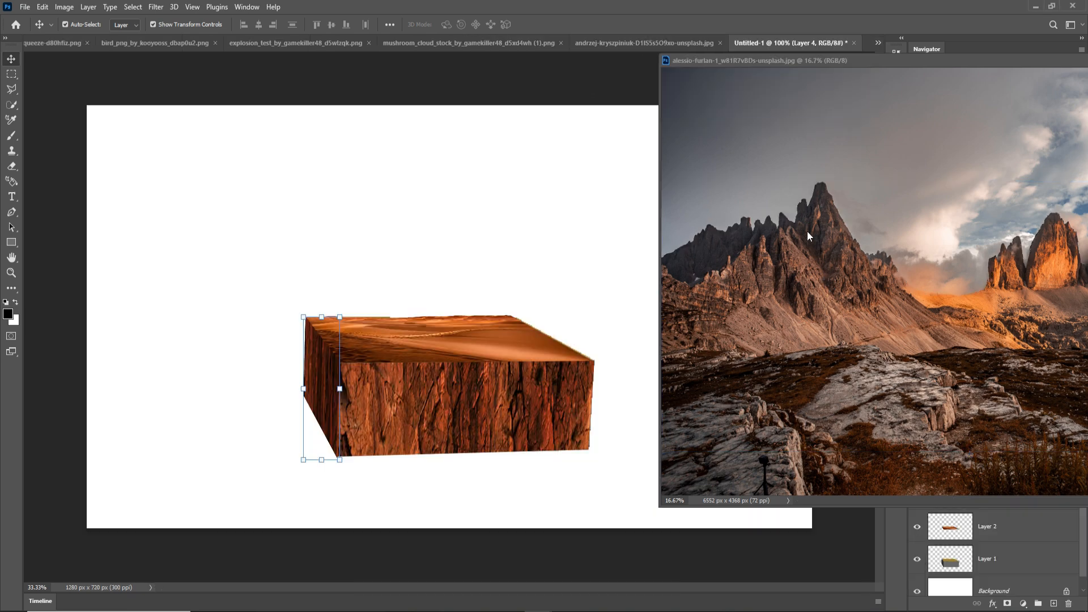
pyautogui.moveTo(921, 65); pyautogui.dragTo(268, 234)
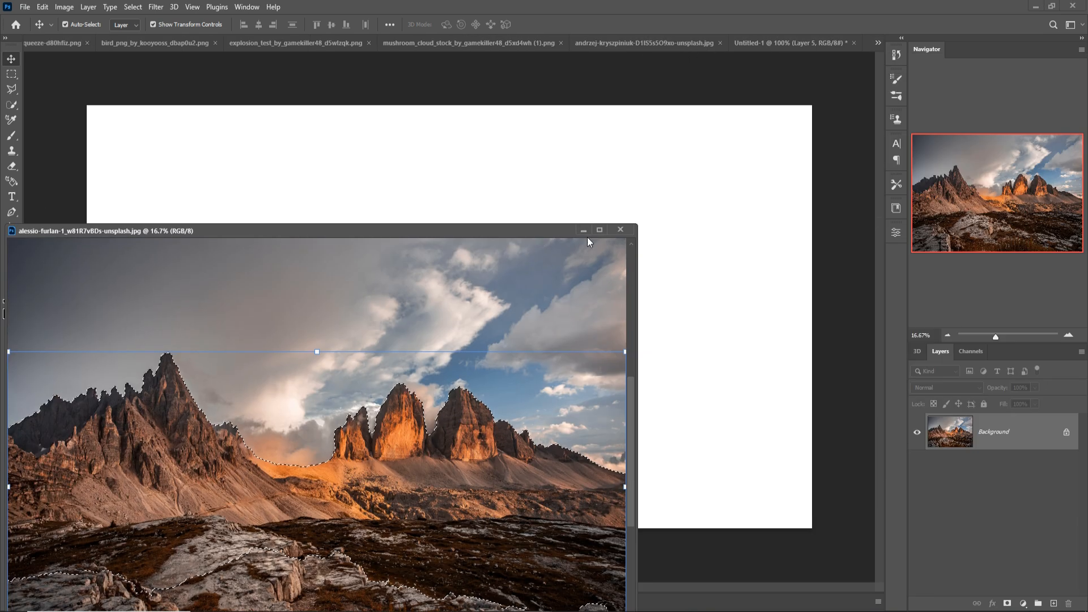
pyautogui.click(584, 233)
# Move the mountain layer, Layer 5, to the top of the layer stack and release its clipping mask
pyautogui.moveTo(1051, 479); pyautogui.dragTo(1049, 419)
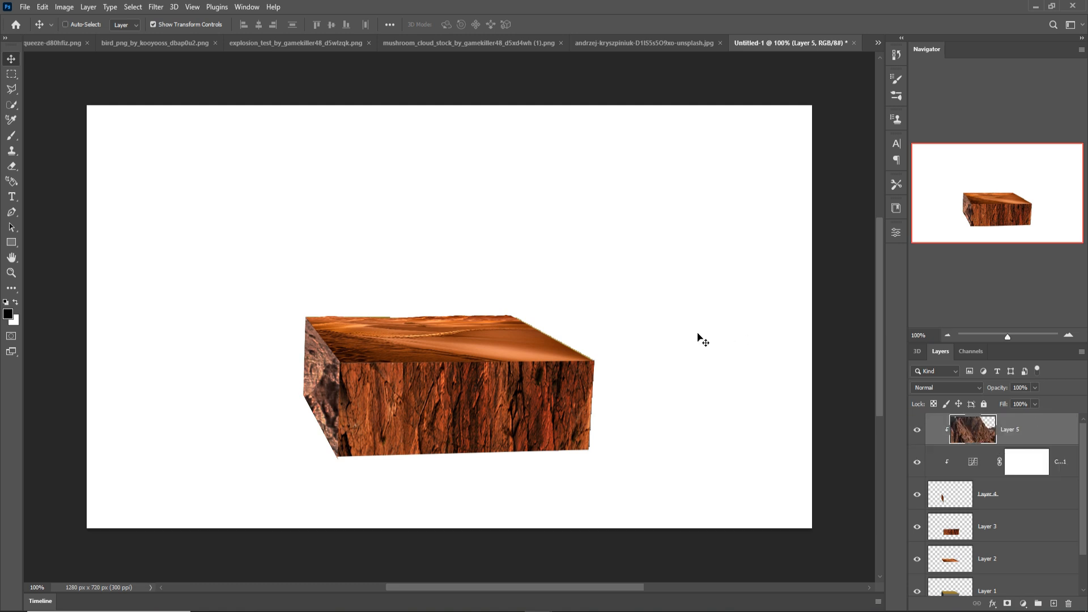
pyautogui.hotkey('ctrl', '-')
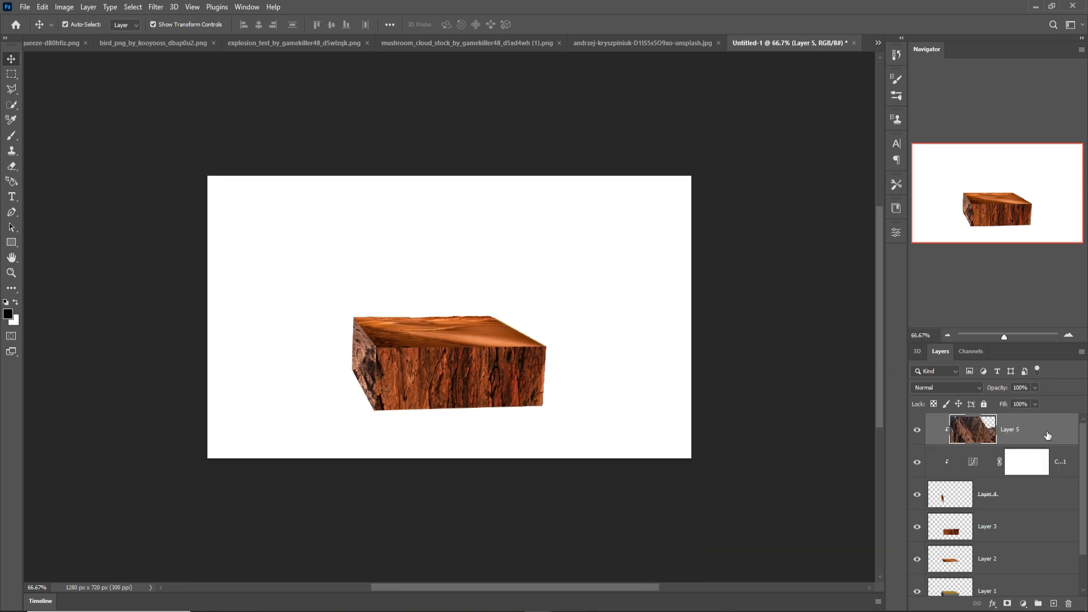
pyautogui.rightClick(1046, 439)
pyautogui.click(933, 341)
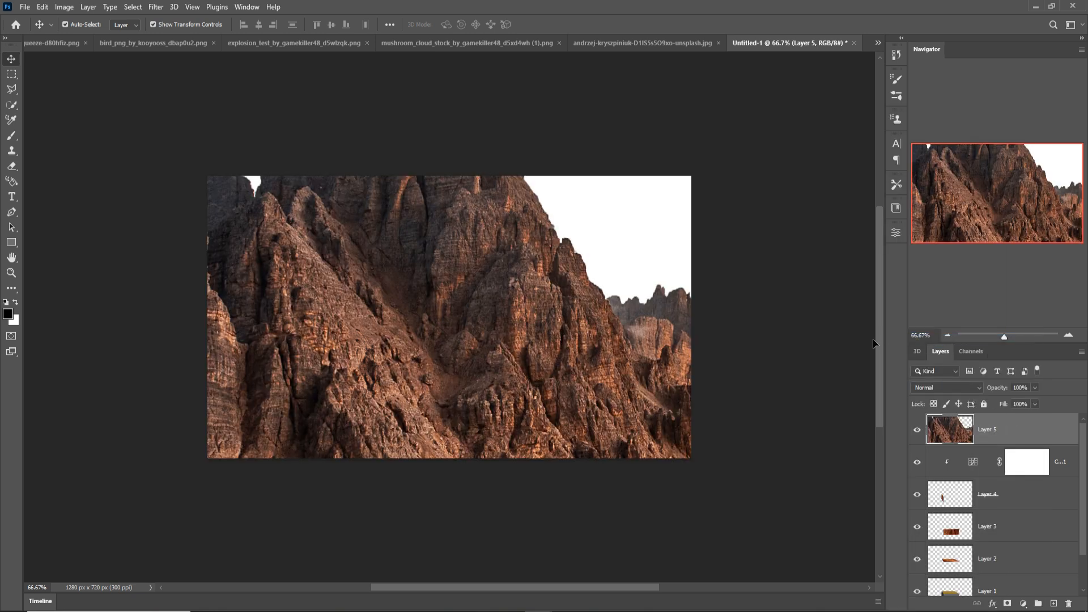
# Scale the oversized mountain layer down and move it over the block
pyautogui.hotkey('ctrl', '-')
pyautogui.hotkey('ctrl', '-')
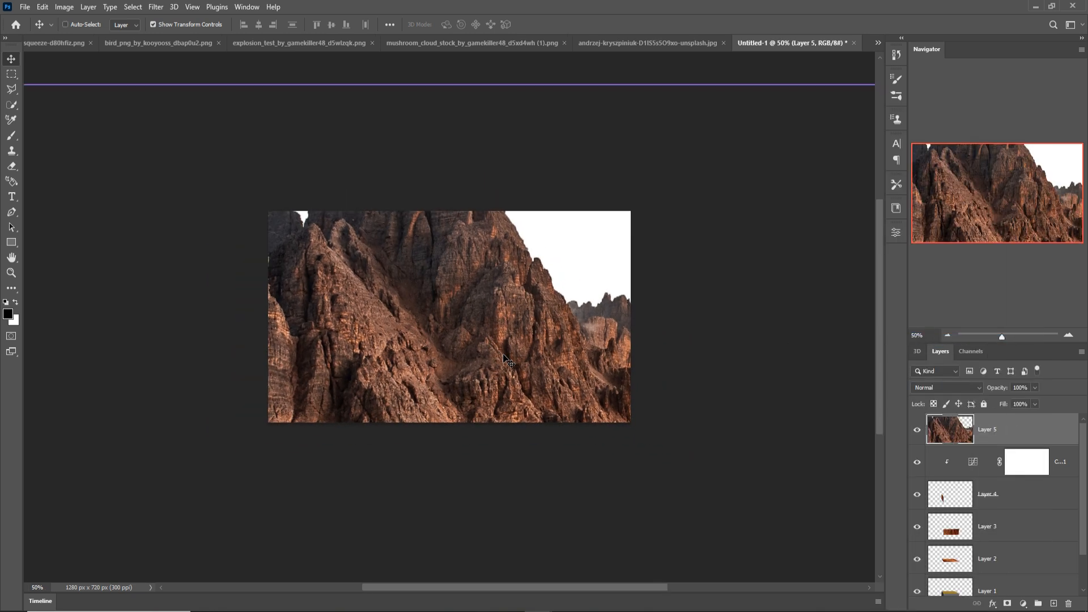
pyautogui.moveTo(739, 162); pyautogui.dragTo(505, 416)
pyautogui.moveTo(512, 447); pyautogui.dragTo(477, 290)
# Shrink the mountain layer further and fit it along the back edge of the block's top face, aligned to its far corner
pyautogui.hotkey('ctrl', '+')
pyautogui.hotkey('ctrl', '+')
pyautogui.hotkey('ctrl', '+')
pyautogui.moveTo(194, 130); pyautogui.dragTo(513, 270)
pyautogui.moveTo(629, 323); pyautogui.dragTo(422, 333)
pyautogui.moveTo(576, 399); pyautogui.dragTo(535, 375)
pyautogui.moveTo(484, 335); pyautogui.dragTo(514, 320)
pyautogui.moveTo(306, 290); pyautogui.dragTo(307, 273)
pyautogui.moveTo(306, 387); pyautogui.dragTo(302, 398)
pyautogui.press('Return')
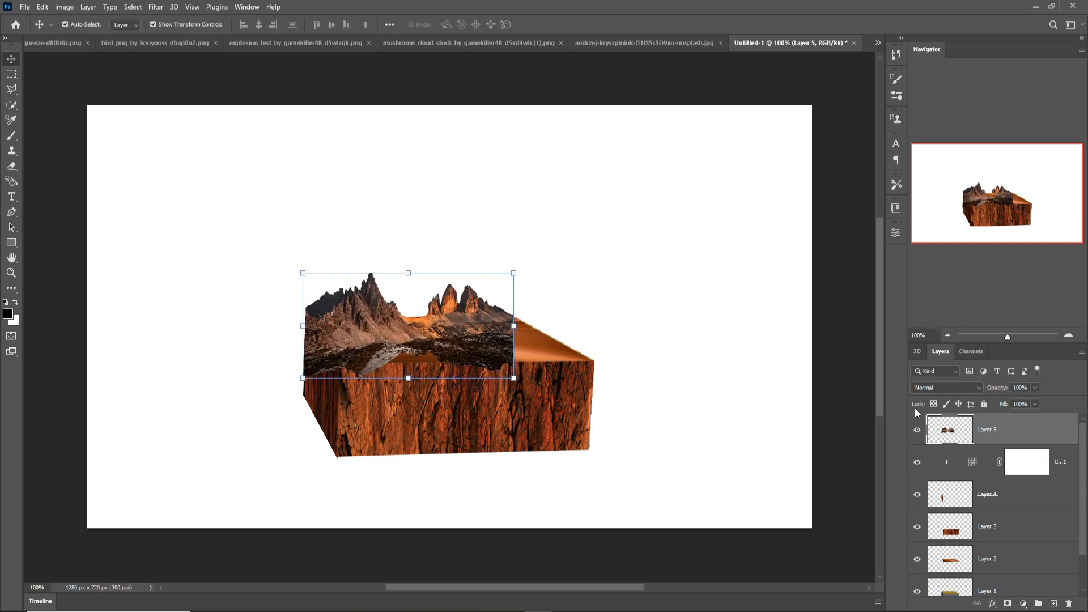
# Add a layer mask to the mountains and paint out their lower part with a soft black brush, 90 px at 51% opacity
pyautogui.click(1008, 603)
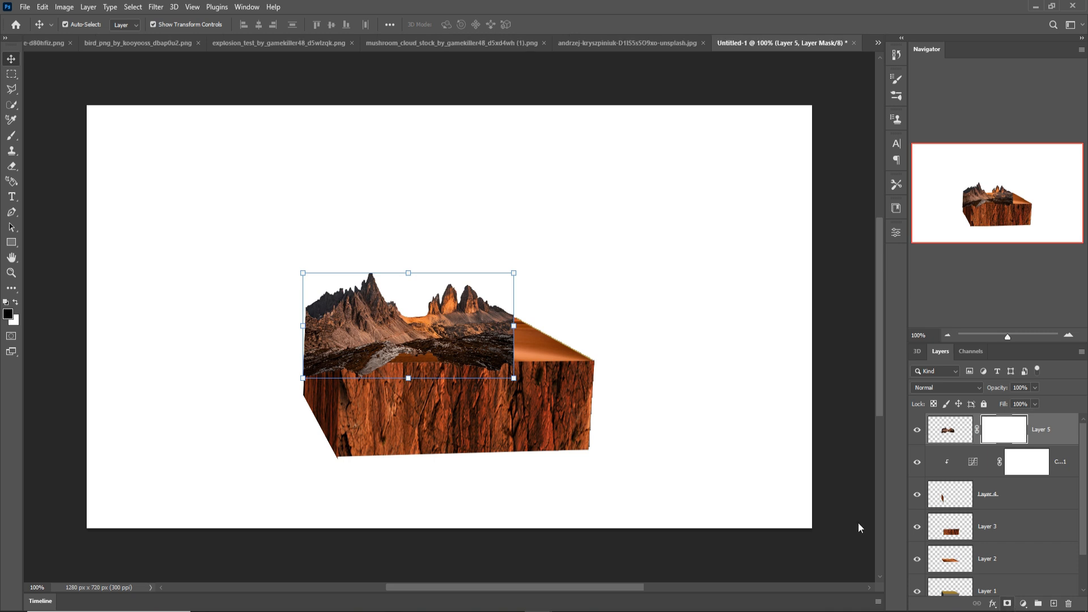
pyautogui.click(11, 135)
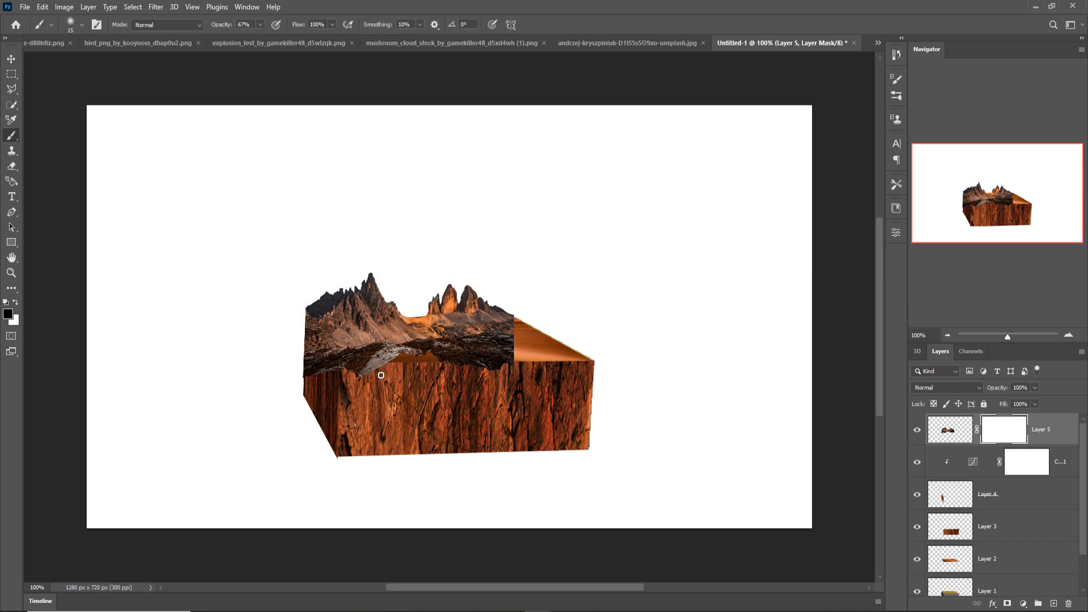
pyautogui.click(260, 24)
pyautogui.click(622, 5)
pyautogui.moveTo(471, 378)
pyautogui.mouseDown()
pyautogui.moveTo(381, 405)
pyautogui.moveTo(364, 390)
pyautogui.moveTo(564, 360)
pyautogui.moveTo(437, 382)
pyautogui.mouseUp()
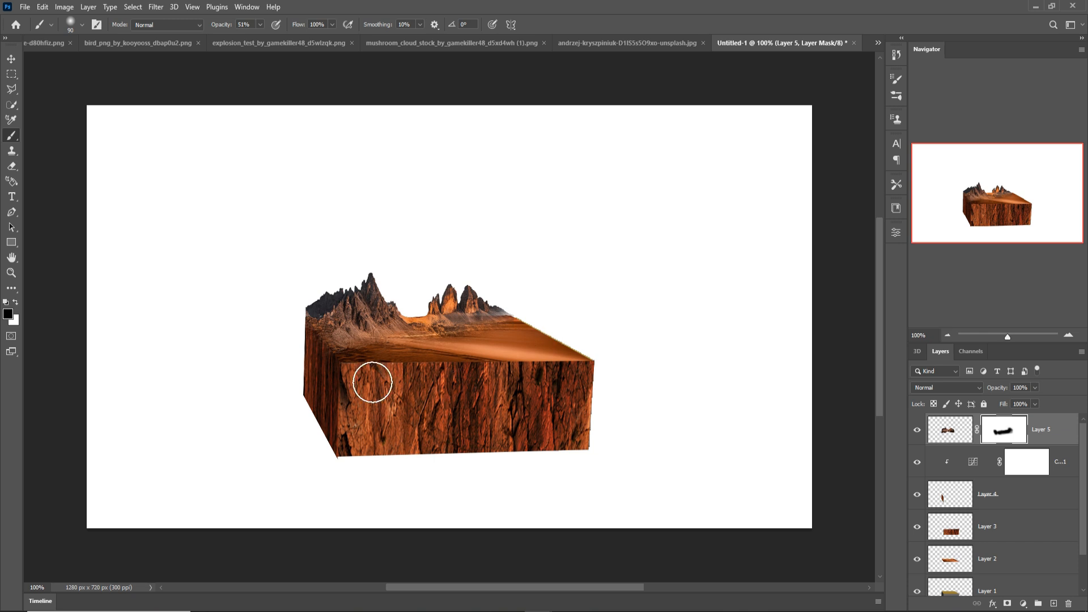
# Warp the mountain layer's outer edge outward to follow the block's slanted back edge, and apply the warp
pyautogui.press('v')
pyautogui.click(43, 7)
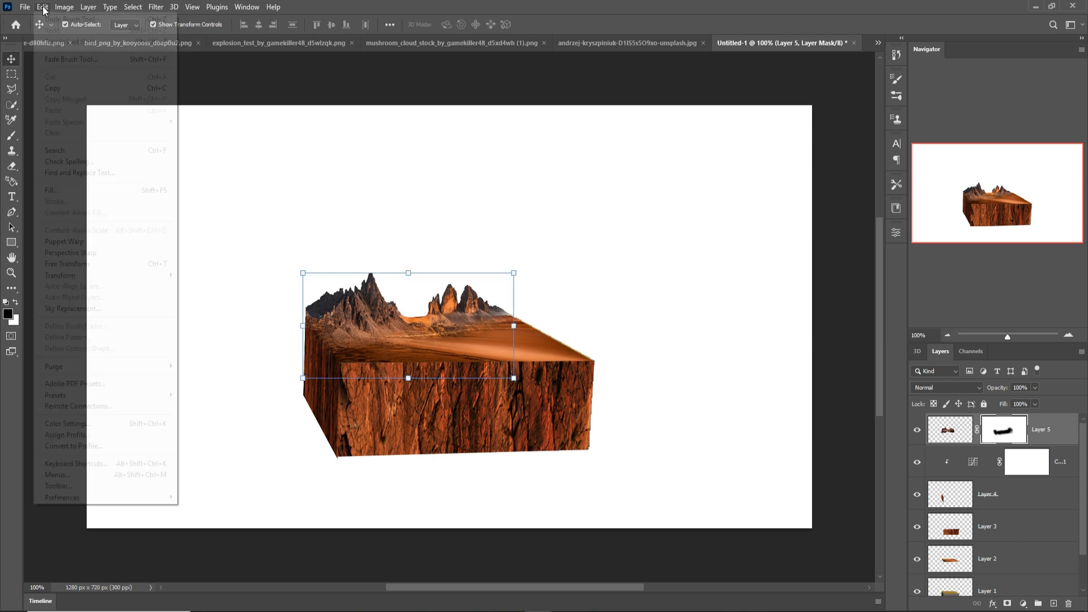
pyautogui.moveTo(74, 275)
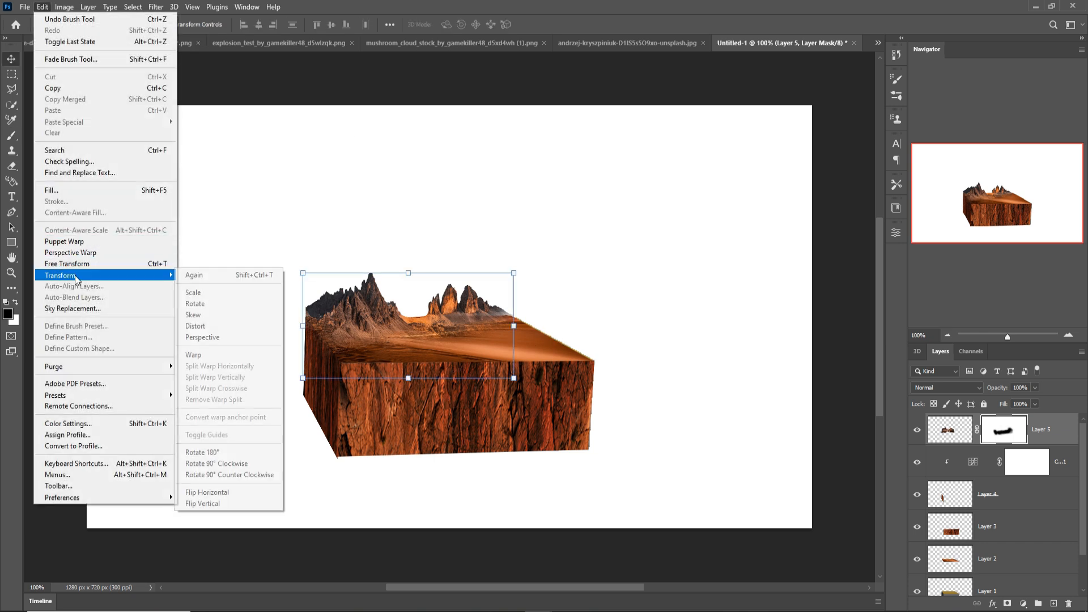
pyautogui.click(198, 356)
pyautogui.moveTo(514, 308); pyautogui.dragTo(536, 317)
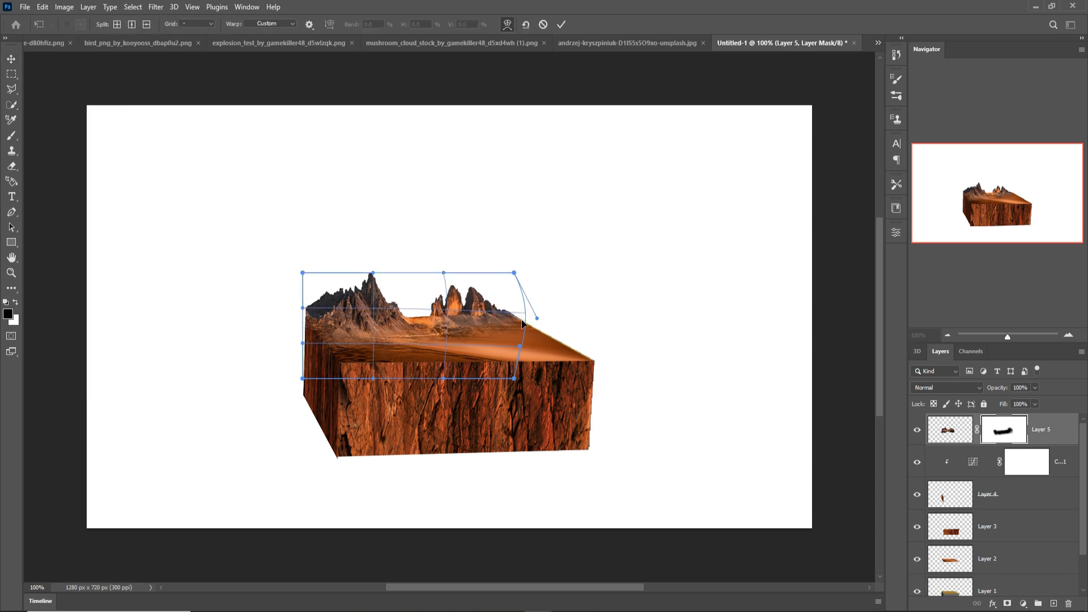
pyautogui.click(561, 24)
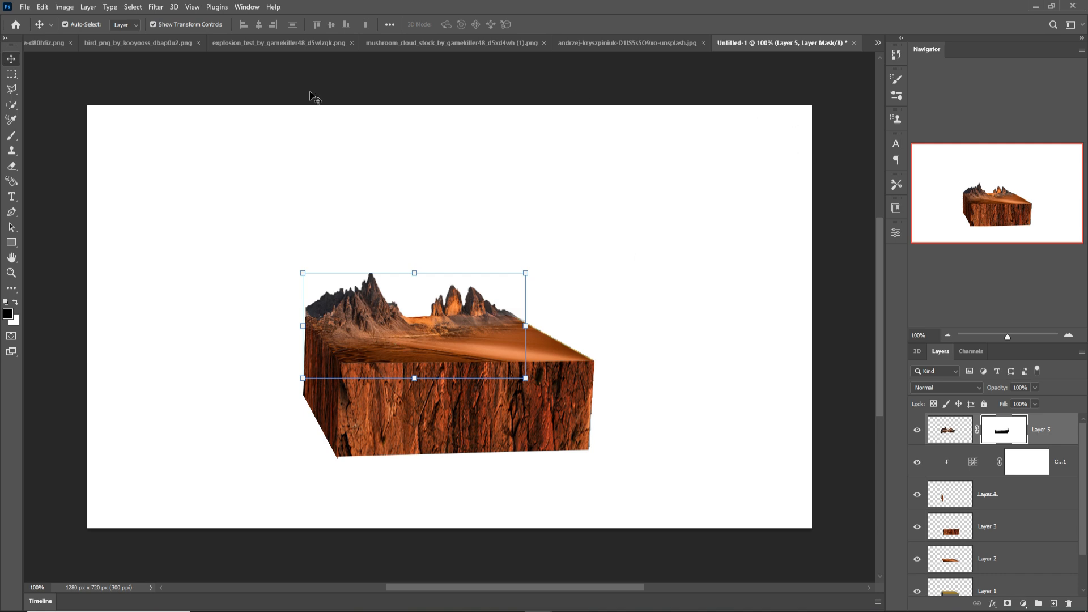
# Bring the mushroom cloud stock image into the Untitled-1 scene as a new layer, accepting the different bit depth
pyautogui.click(412, 43)
pyautogui.moveTo(574, 48); pyautogui.dragTo(898, 77)
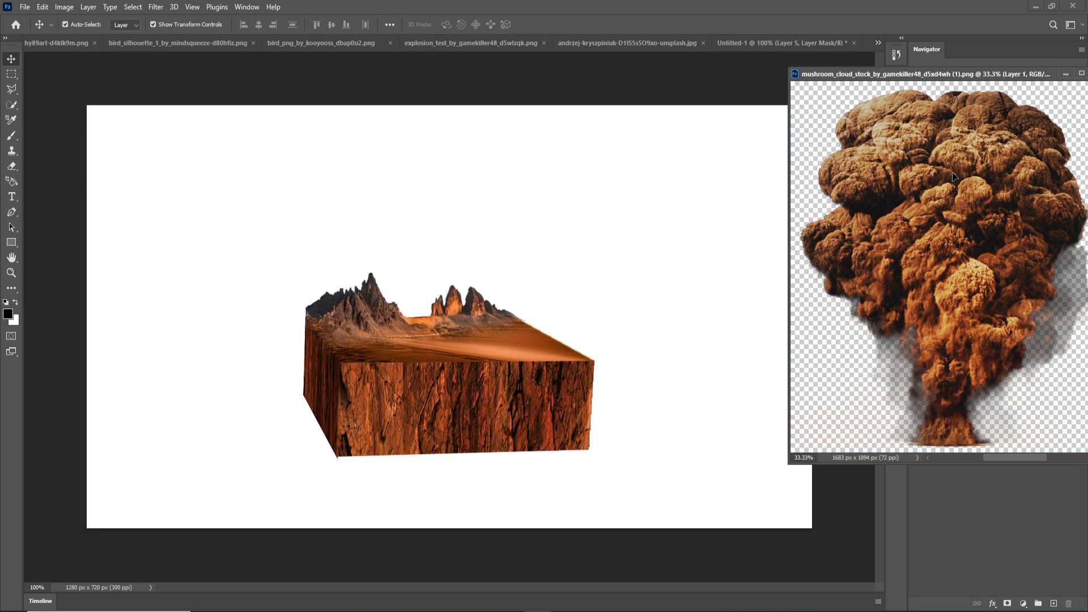
pyautogui.moveTo(953, 176); pyautogui.dragTo(484, 219)
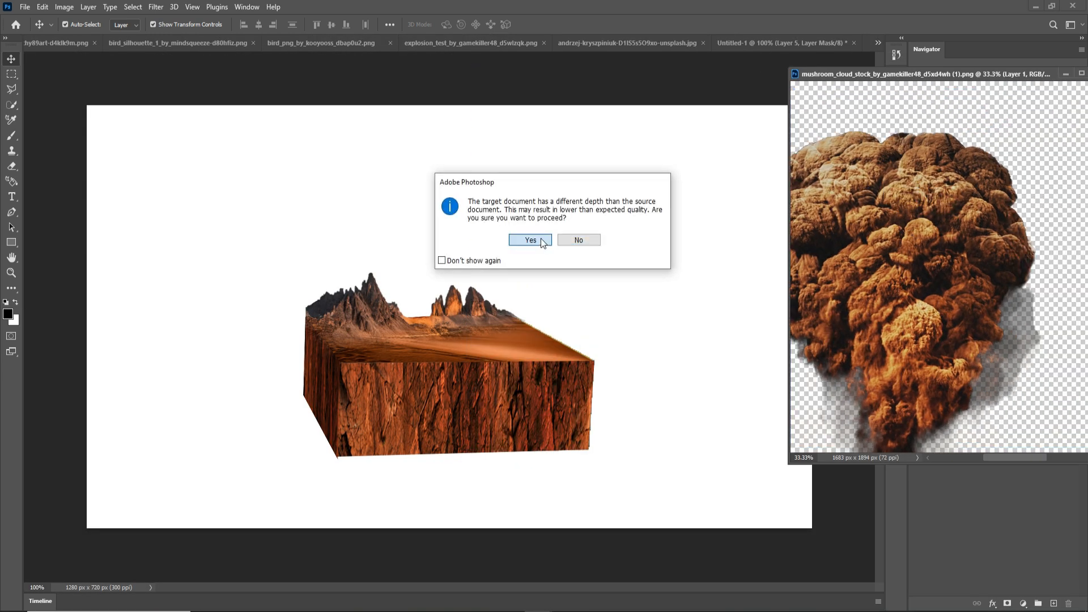
pyautogui.click(541, 238)
pyautogui.click(1065, 74)
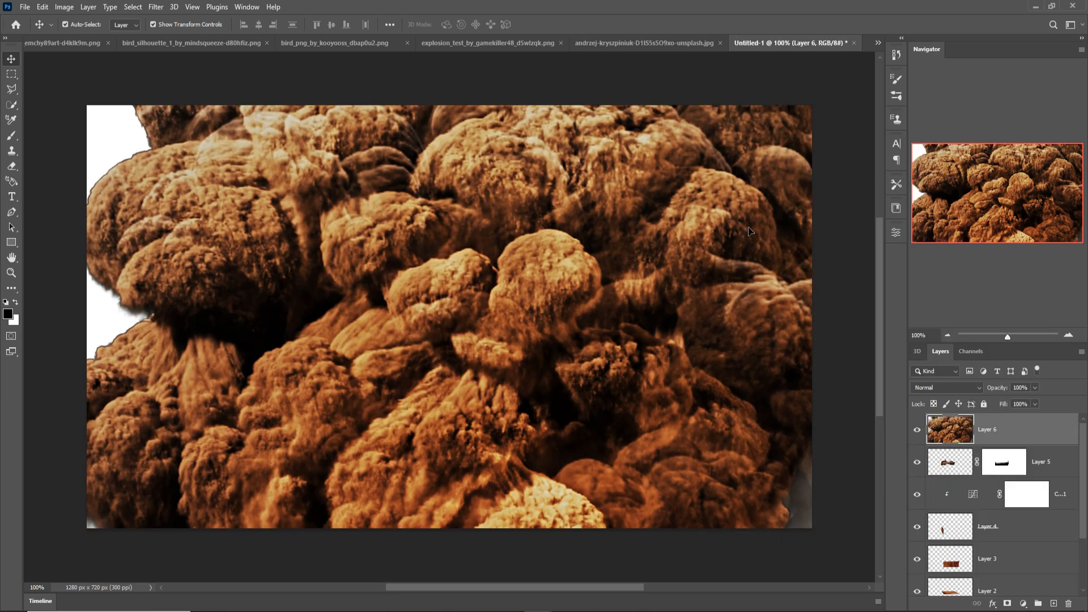
# Scale the mushroom cloud down to 17.60% and stand it between the mountains on the block's top face
pyautogui.hotkey('ctrl', '-')
pyautogui.hotkey('ctrl', '-')
pyautogui.moveTo(701, 146); pyautogui.dragTo(462, 243)
pyautogui.moveTo(400, 305); pyautogui.dragTo(441, 271)
pyautogui.moveTo(503, 206); pyautogui.dragTo(481, 232)
pyautogui.moveTo(430, 309); pyautogui.dragTo(445, 310)
pyautogui.moveTo(493, 229); pyautogui.dragTo(488, 235)
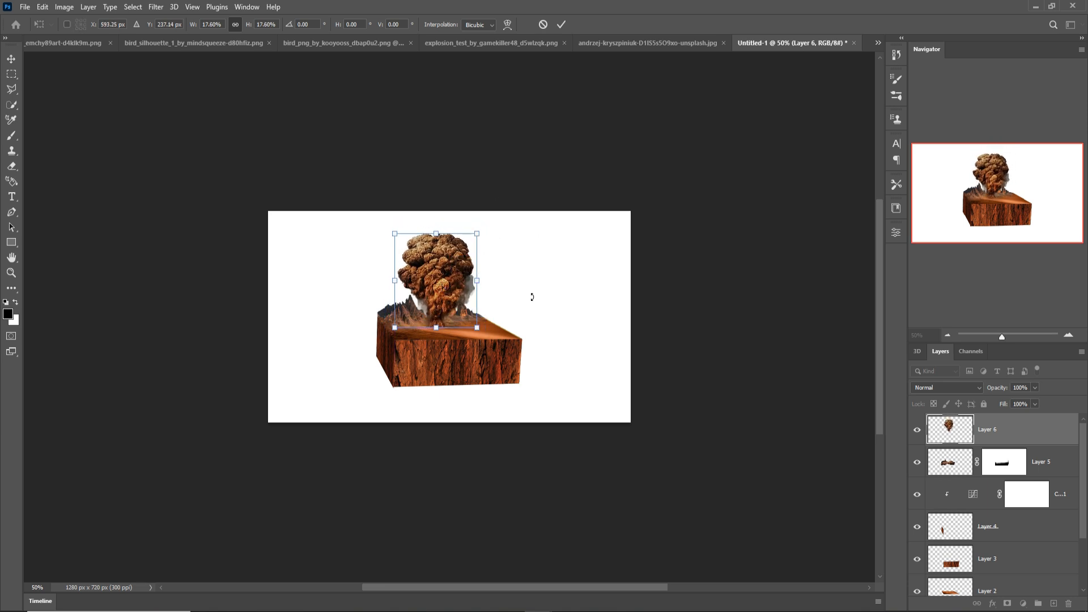
pyautogui.press('Return')
pyautogui.hotkey('ctrl', '1')
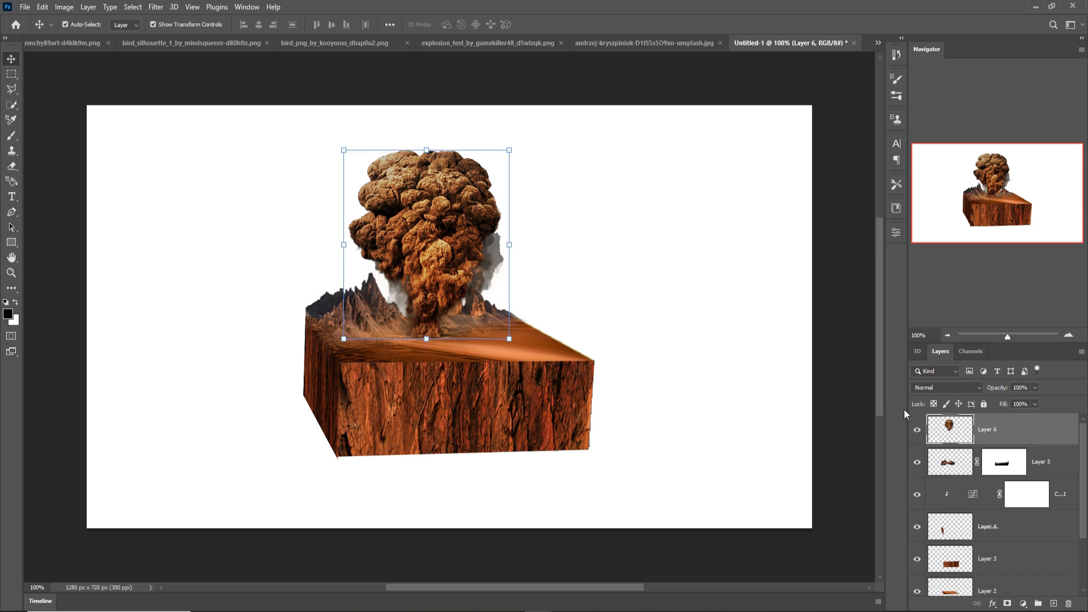
# Add a layer mask to the mushroom cloud and fade the grey smoke on its outer side with a soft 90 px black brush at 15% opacity
pyautogui.click(1007, 604)
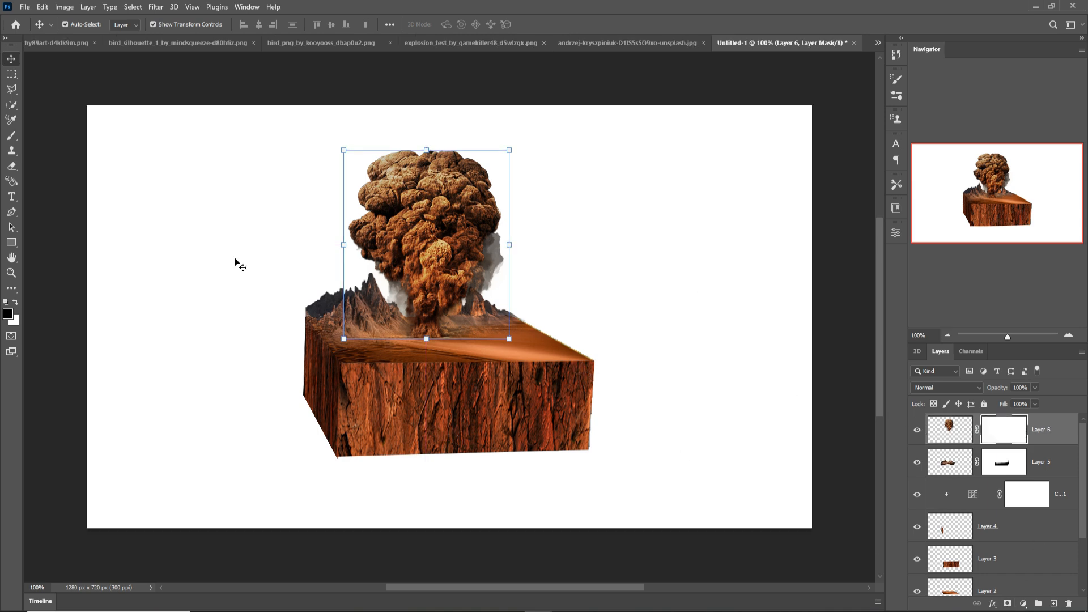
pyautogui.click(11, 136)
pyautogui.click(260, 25)
pyautogui.moveTo(255, 38); pyautogui.dragTo(238, 39)
pyautogui.moveTo(501, 232); pyautogui.dragTo(504, 269)
pyautogui.moveTo(503, 241); pyautogui.dragTo(483, 288)
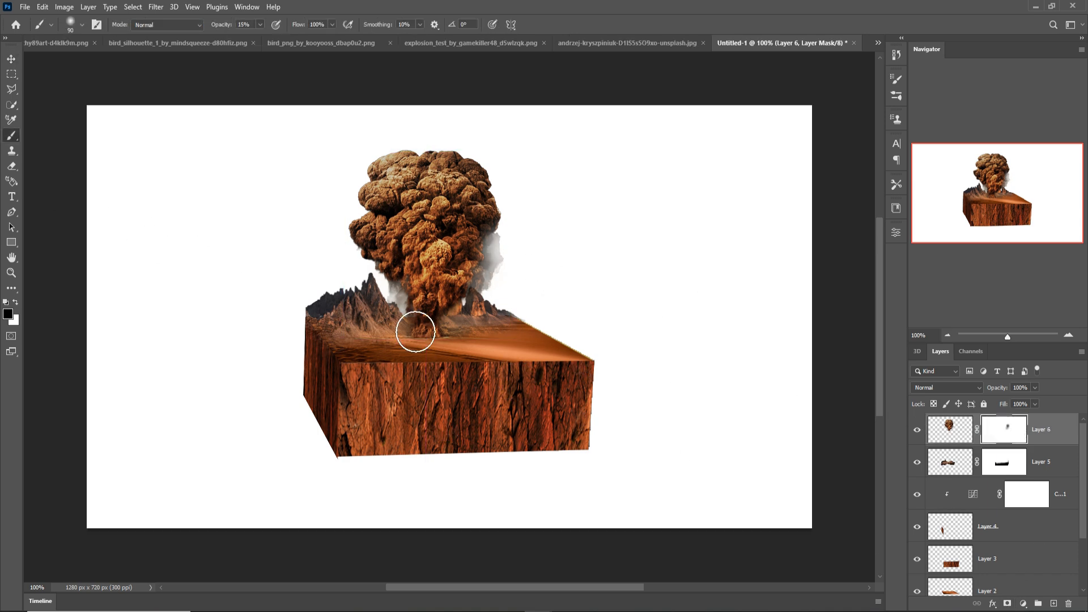
# Fade the remaining smoke on both sides of the cloud's stem on the mask, reducing the brush to 35 px for the finer areas
pyautogui.moveTo(391, 277); pyautogui.dragTo(409, 316)
pyautogui.moveTo(498, 235)
pyautogui.mouseDown()
pyautogui.moveTo(484, 286)
pyautogui.moveTo(469, 289)
pyautogui.mouseUp()
pyautogui.press('[')
pyautogui.press('[')
pyautogui.press('[')
pyautogui.press('[')
pyautogui.press('[')
pyautogui.press('[')
pyautogui.press('[')
pyautogui.moveTo(393, 284); pyautogui.dragTo(407, 312)
# Select the mountain and block layers together and squash them slightly in height from the bottom edge
pyautogui.click(12, 59)
pyautogui.click(1052, 459)
pyautogui.scroll(-5, 1027, 547)
pyautogui.keyDown('shift'); pyautogui.click(1025, 550); pyautogui.keyUp('shift')
pyautogui.moveTo(449, 457); pyautogui.dragTo(448, 439)
pyautogui.click(561, 25)
# Nudge the mushroom cloud slightly upward and touch up its layer mask around the base with white at 15% opacity
pyautogui.moveTo(437, 196); pyautogui.dragTo(433, 190)
pyautogui.click(11, 136)
pyautogui.click(15, 302)
pyautogui.moveTo(422, 324); pyautogui.dragTo(428, 330)
pyautogui.click(1003, 429)
pyautogui.click(16, 302)
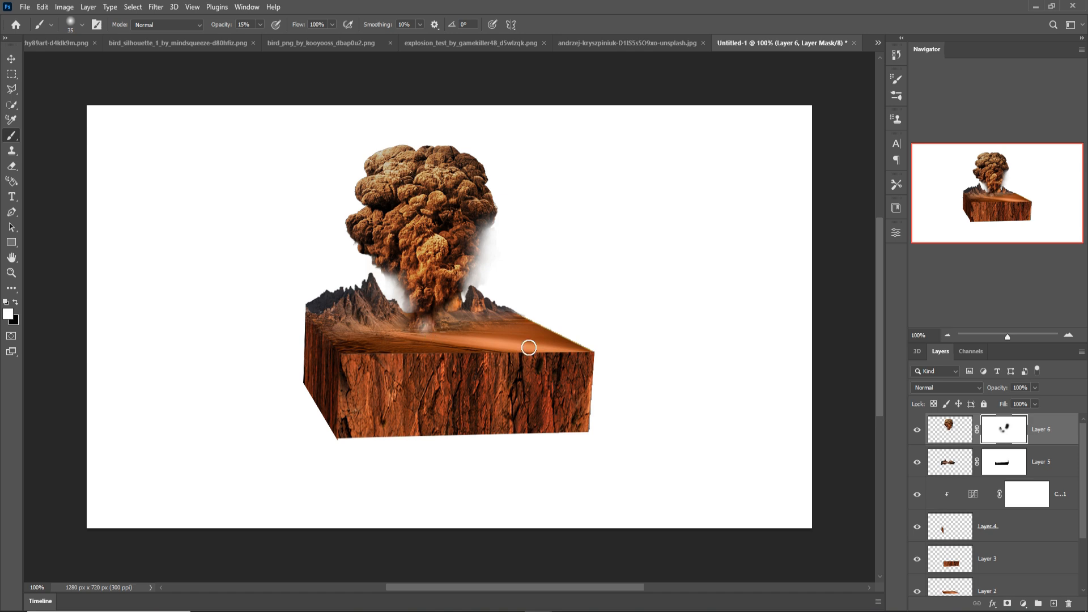
pyautogui.press('v')
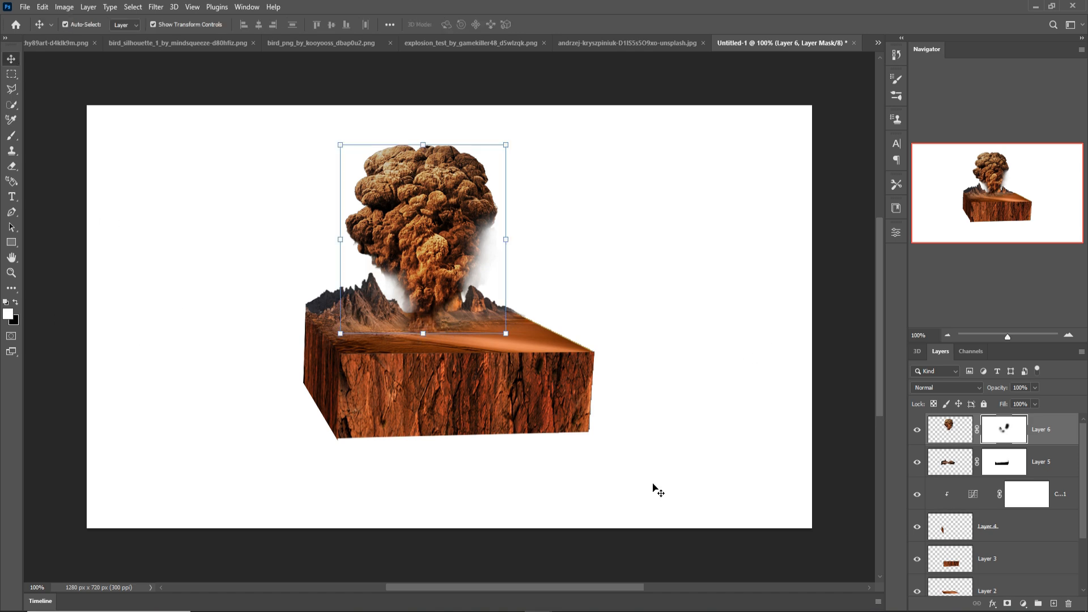
# Bring the tank_08 wrecked tank image into the Untitled-1 scene as a new layer
pyautogui.hotkey('ctrl', 'Tab')
pyautogui.moveTo(631, 47); pyautogui.dragTo(839, 108)
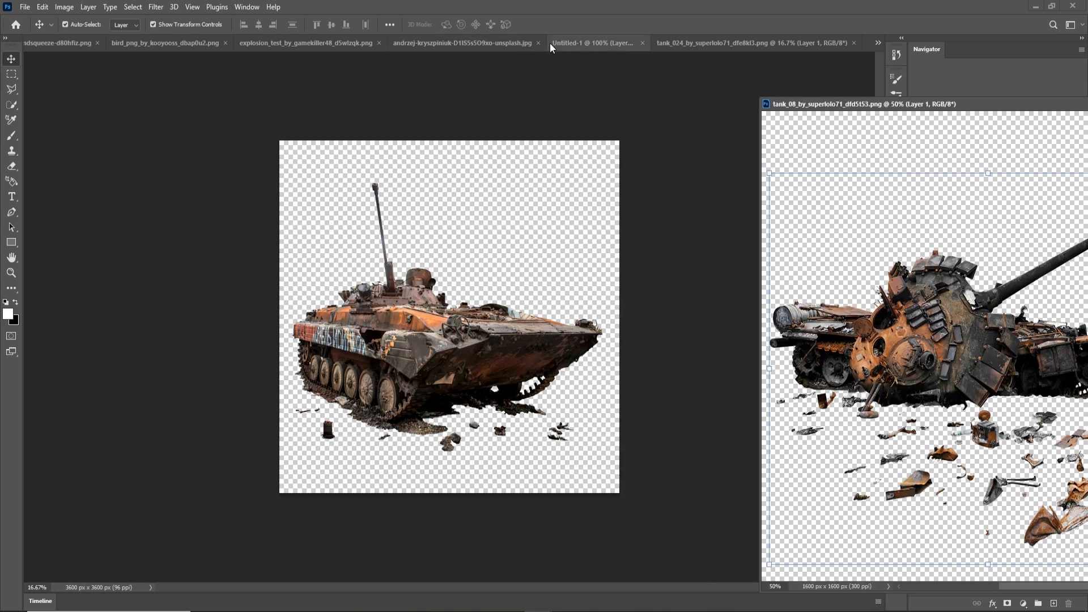
pyautogui.click(592, 43)
pyautogui.moveTo(939, 328); pyautogui.dragTo(569, 337)
pyautogui.moveTo(1008, 104); pyautogui.dragTo(550, 254)
pyautogui.click(710, 253)
# Scale the wrecked tank down to 9.50% and place it near the block's front corner, away from the mountains
pyautogui.moveTo(187, 425); pyautogui.dragTo(325, 373)
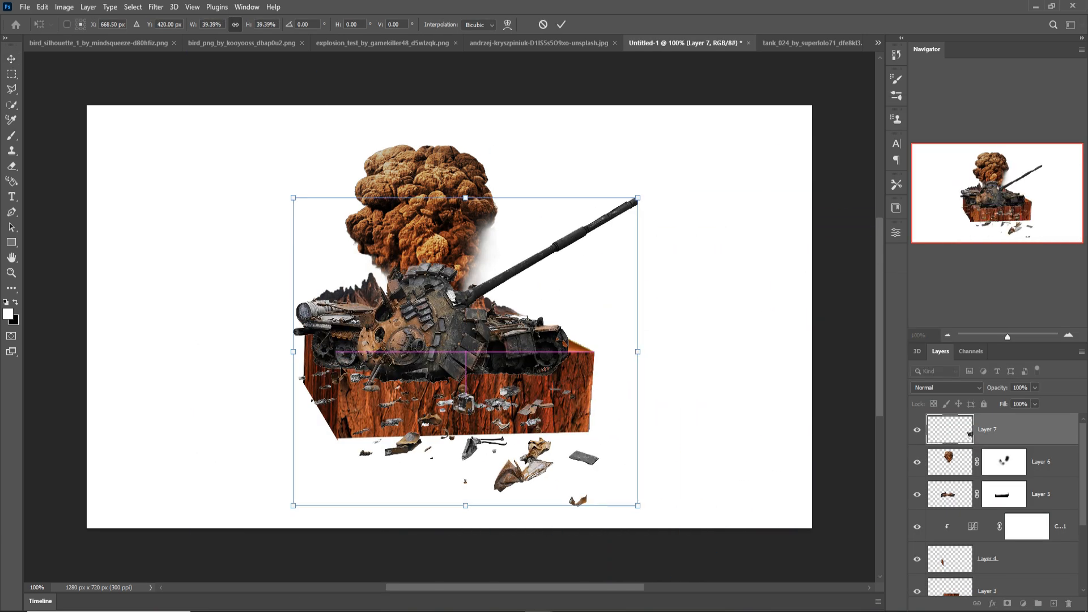
pyautogui.moveTo(470, 201); pyautogui.dragTo(470, 438)
pyautogui.moveTo(459, 482); pyautogui.dragTo(540, 352)
pyautogui.moveTo(591, 306); pyautogui.dragTo(595, 303)
pyautogui.moveTo(544, 335); pyautogui.dragTo(547, 337)
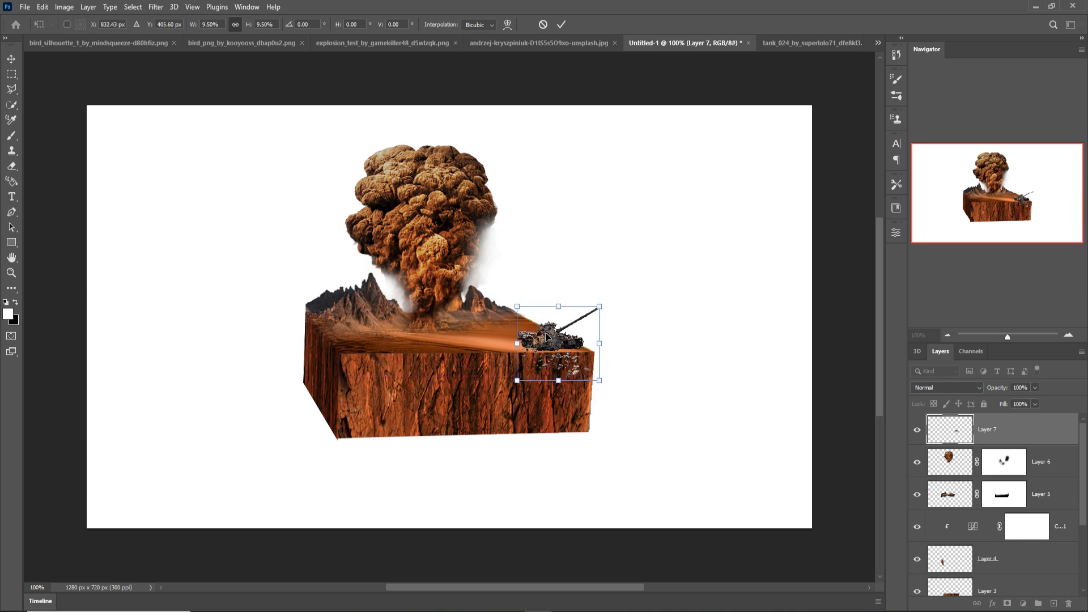
pyautogui.press('Return')
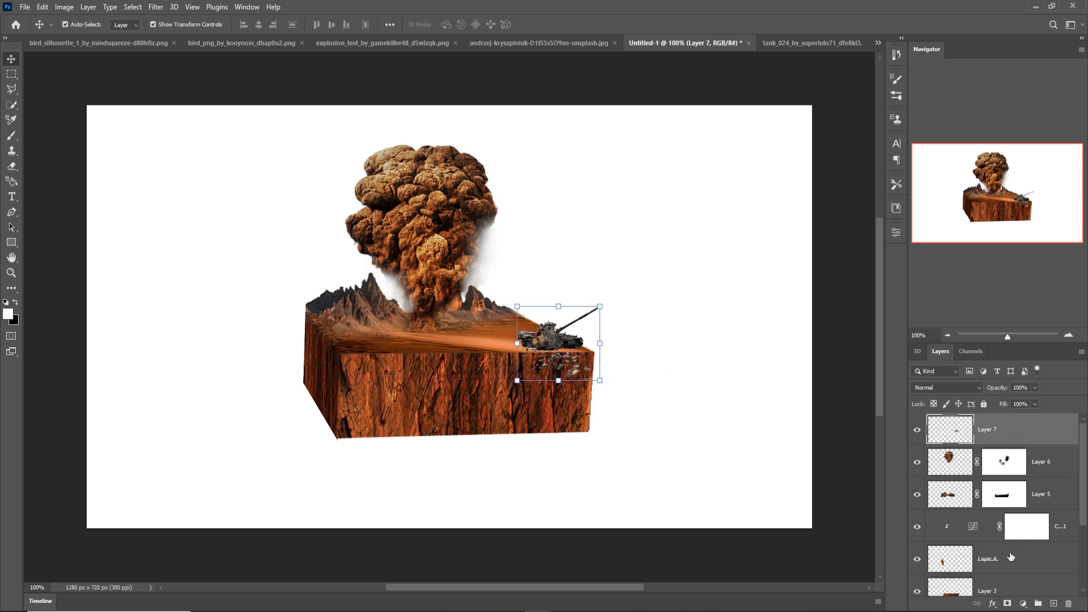
# Add a layer mask to the wrecked tank and paint out the debris hanging over the block's front face in black
pyautogui.click(1007, 603)
pyautogui.click(11, 135)
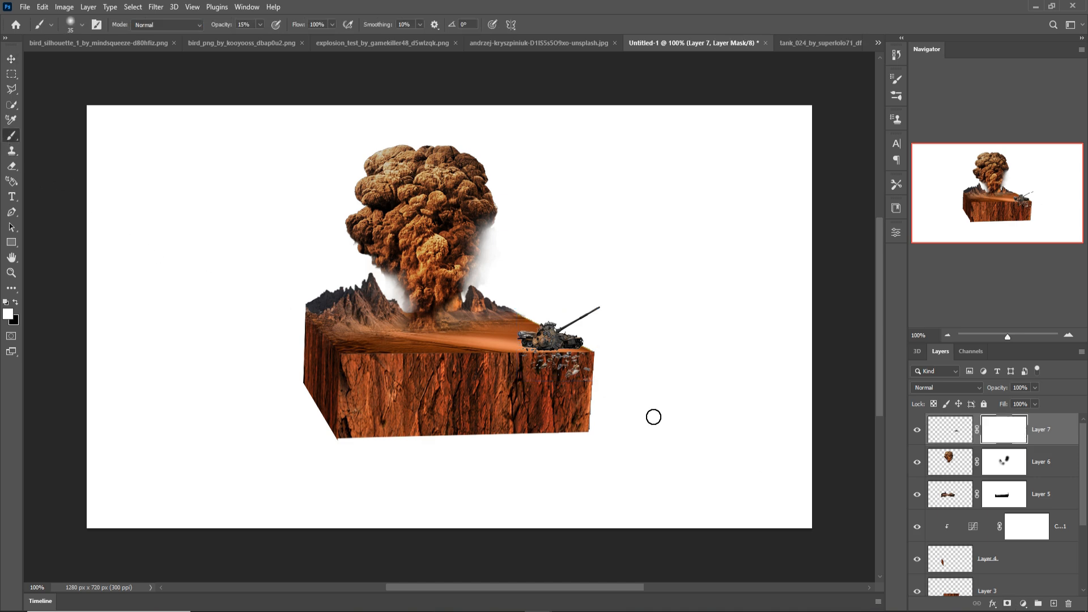
pyautogui.press('x')
pyautogui.moveTo(535, 366); pyautogui.dragTo(577, 354)
pyautogui.press('v')
# Add a Color Balance adjustment clipped to the wrecked tank, with midtones at red +35 and blue -19
pyautogui.click(1058, 425)
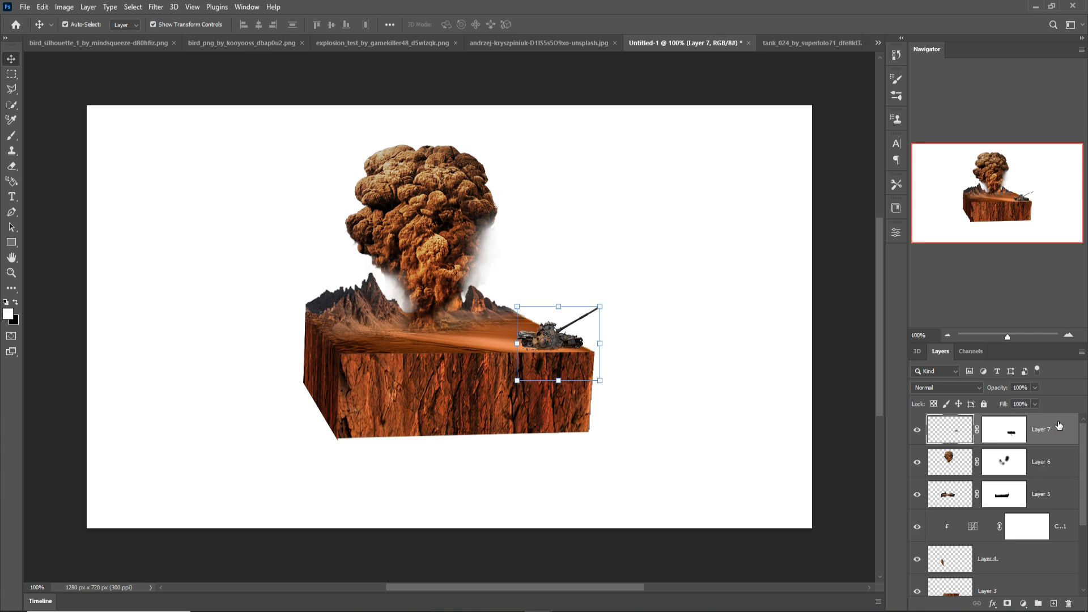
pyautogui.click(1031, 608)
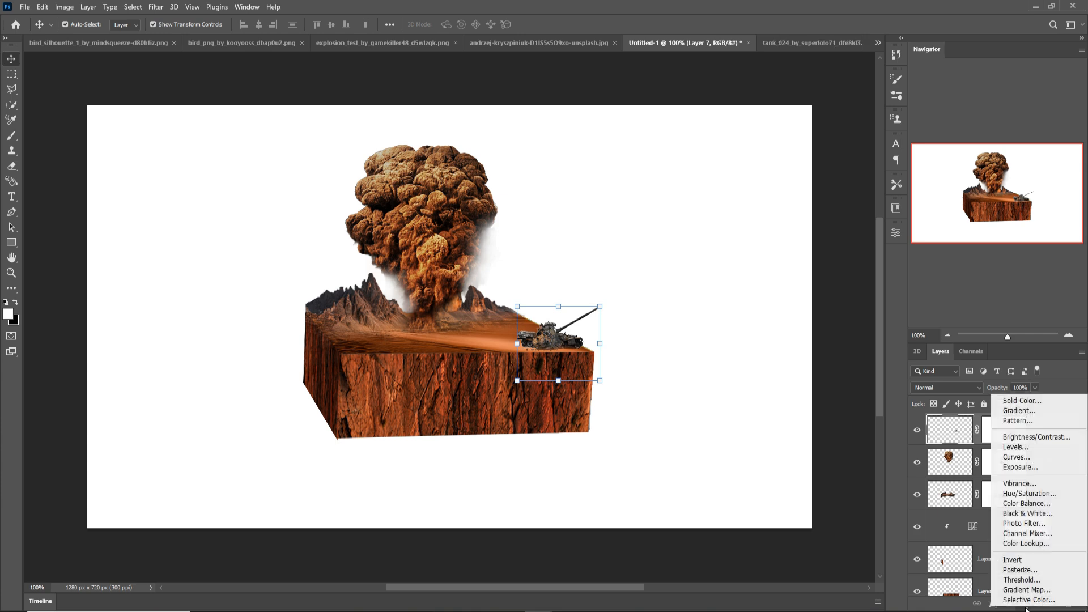
pyautogui.click(1027, 506)
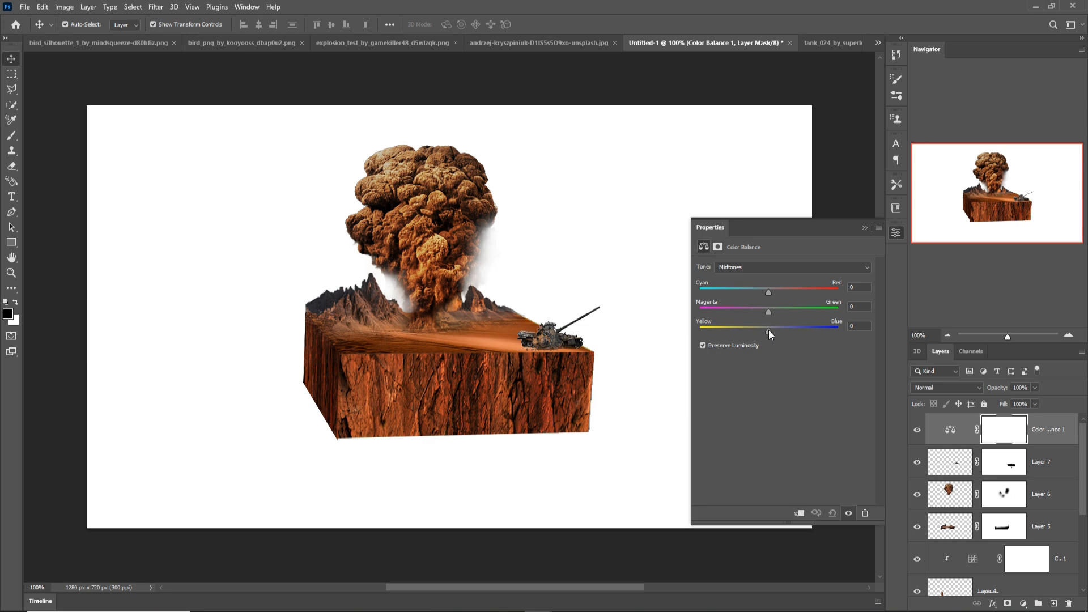
pyautogui.click(808, 513)
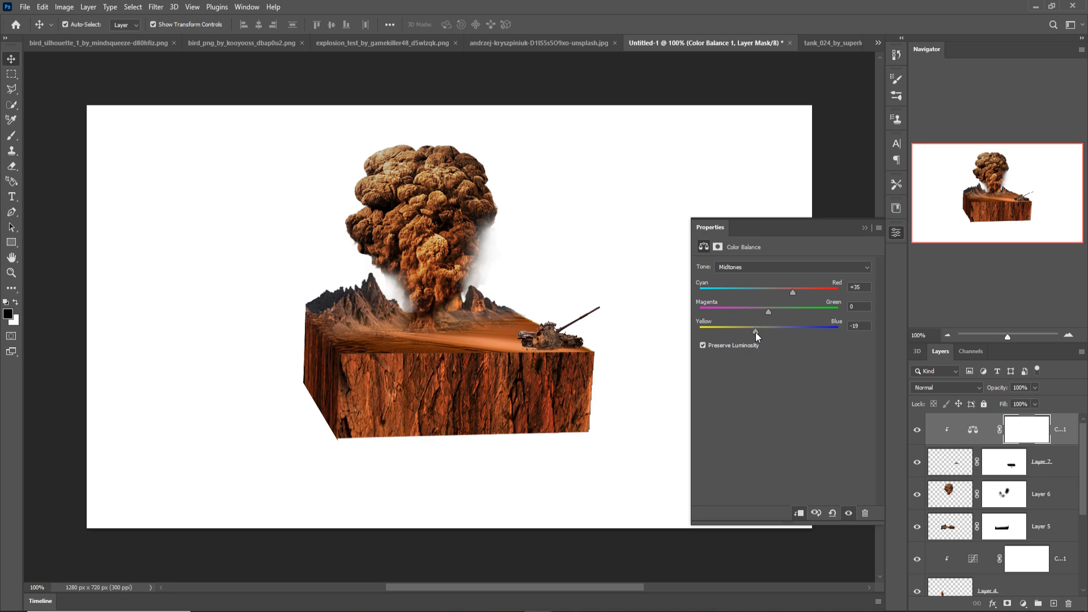
pyautogui.click(865, 229)
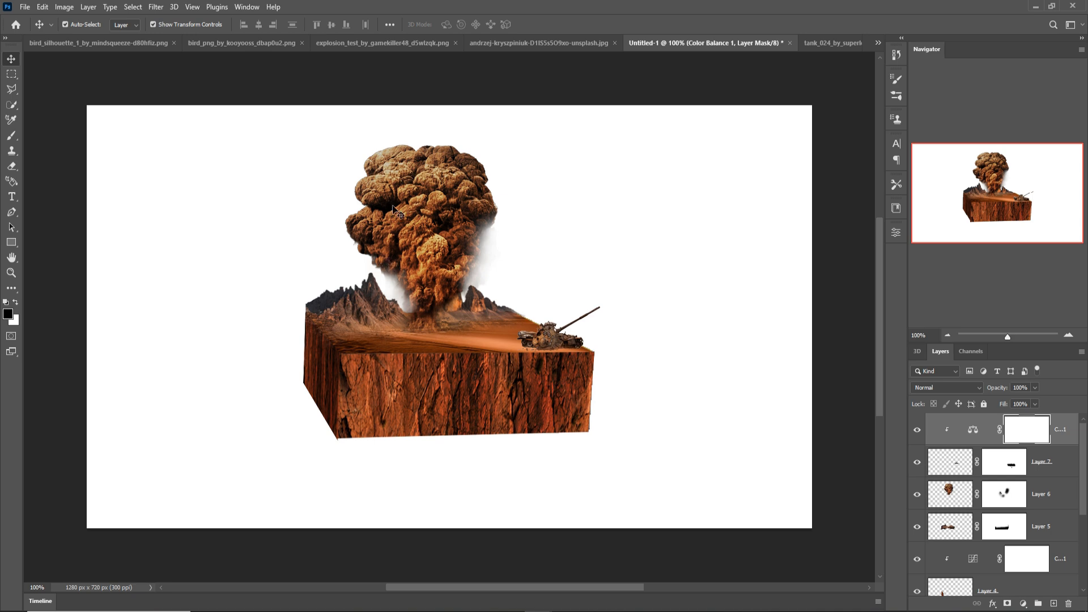
# Bring the tank_024 armoured vehicle image into the Untitled-1 scene as a new layer
pyautogui.click(830, 43)
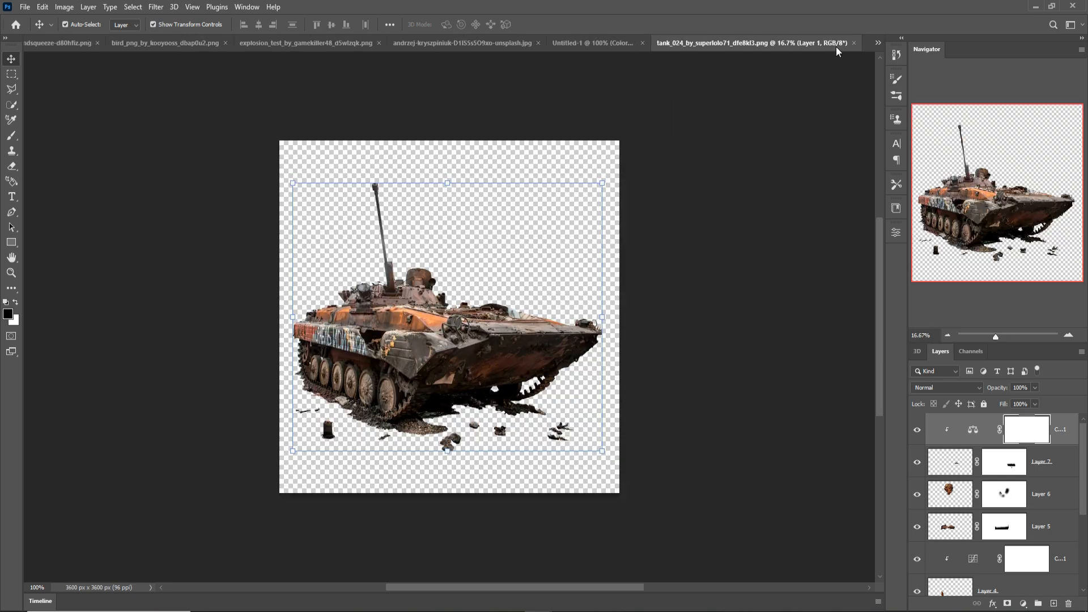
pyautogui.moveTo(708, 50); pyautogui.dragTo(716, 78)
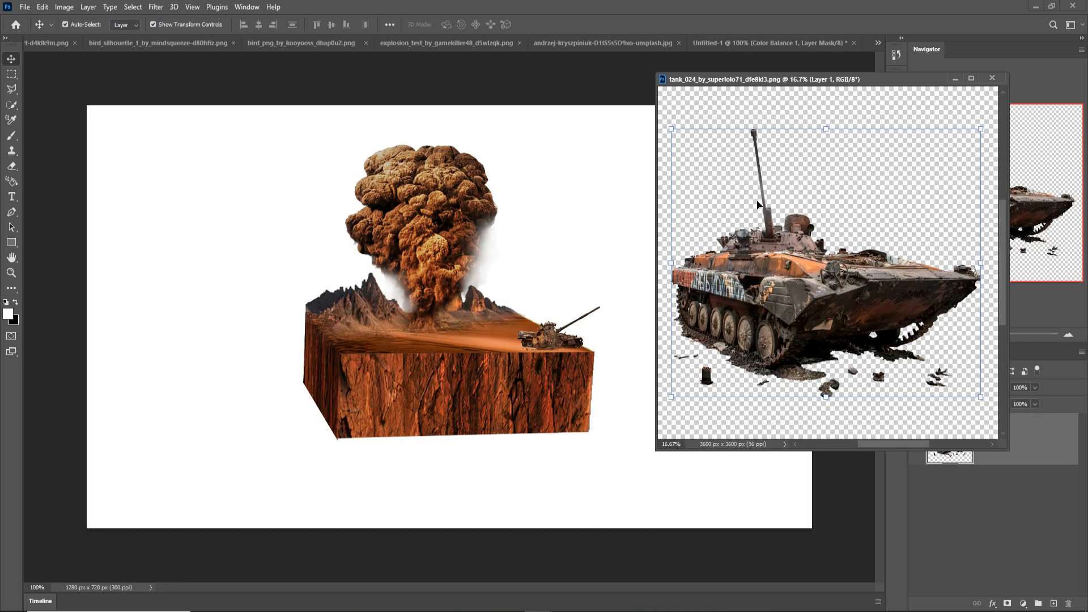
pyautogui.moveTo(758, 289); pyautogui.dragTo(494, 323)
pyautogui.moveTo(362, 313); pyautogui.dragTo(362, 312)
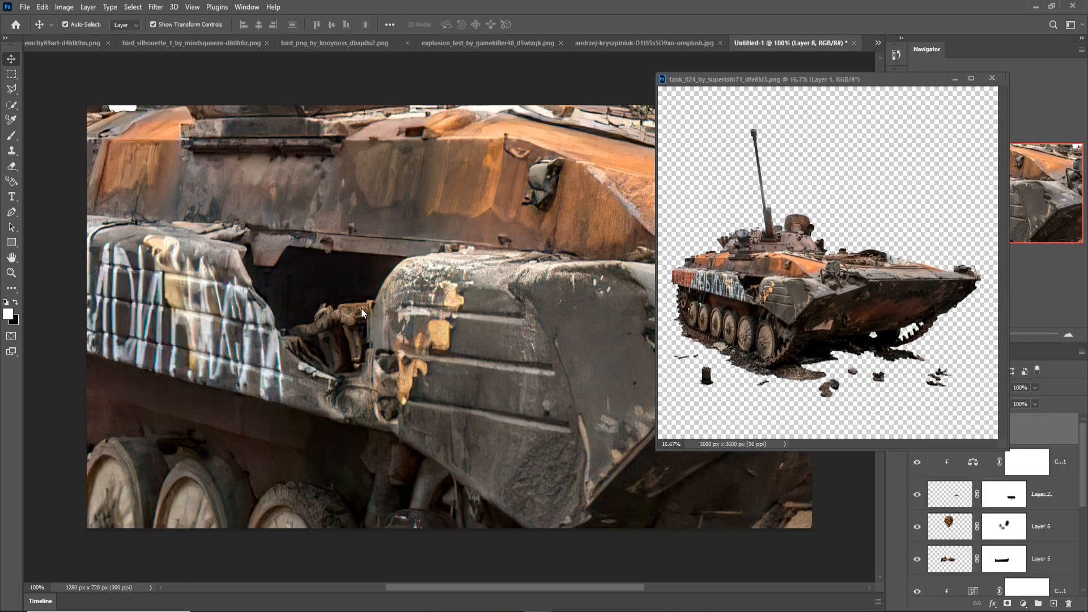
pyautogui.click(953, 79)
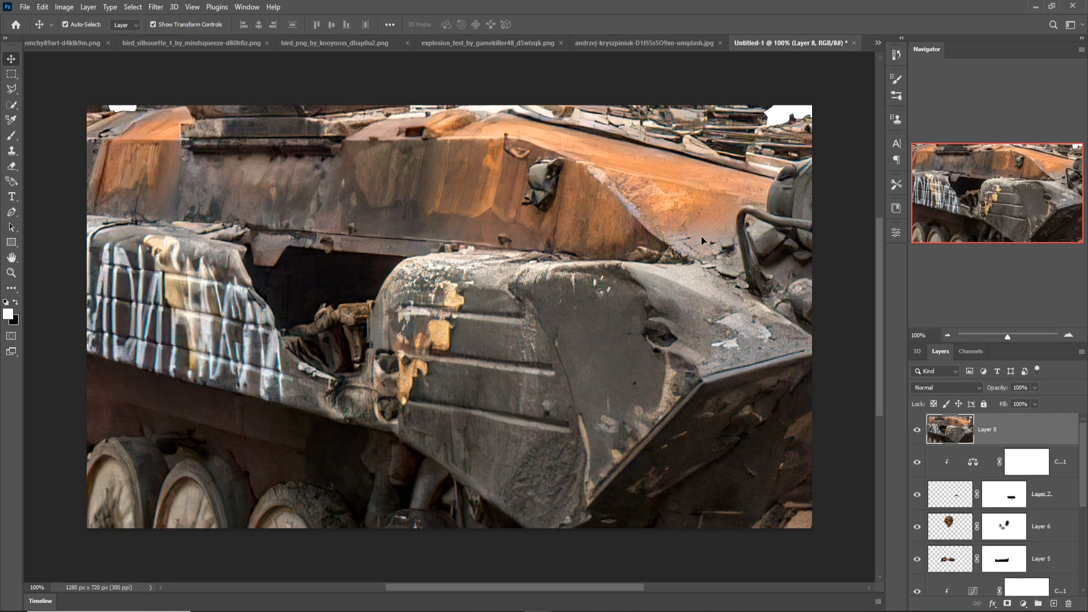
# Scale the oversized armoured vehicle down and move it over the block's top face
pyautogui.hotkey('ctrl', '-')
pyautogui.moveTo(149, 250); pyautogui.dragTo(270, 296)
pyautogui.moveTo(544, 171); pyautogui.dragTo(433, 317)
pyautogui.moveTo(461, 286); pyautogui.dragTo(433, 313)
pyautogui.moveTo(416, 333); pyautogui.dragTo(418, 326)
# Shrink the armoured vehicle further and set it in front of the mountains, at the end opposite the wrecked tank
pyautogui.hotkey('ctrl', '+')
pyautogui.hotkey('ctrl', '+')
pyautogui.hotkey('ctrl', '+')
pyautogui.moveTo(379, 265); pyautogui.dragTo(366, 294)
pyautogui.moveTo(303, 347); pyautogui.dragTo(282, 347)
pyautogui.click(561, 25)
pyautogui.moveTo(340, 283); pyautogui.dragTo(335, 304)
pyautogui.click(561, 25)
# Add a Color Balance adjustment clipped to the armoured vehicle and warm its tones to match the desert
pyautogui.click(1023, 604)
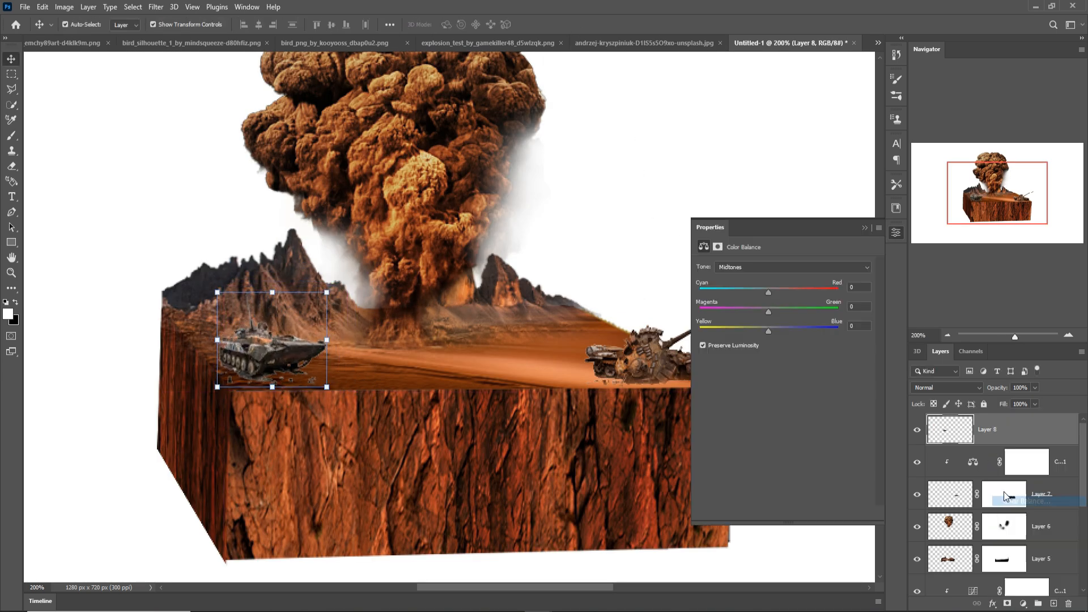
pyautogui.click(1031, 500)
pyautogui.click(804, 514)
pyautogui.click(878, 221)
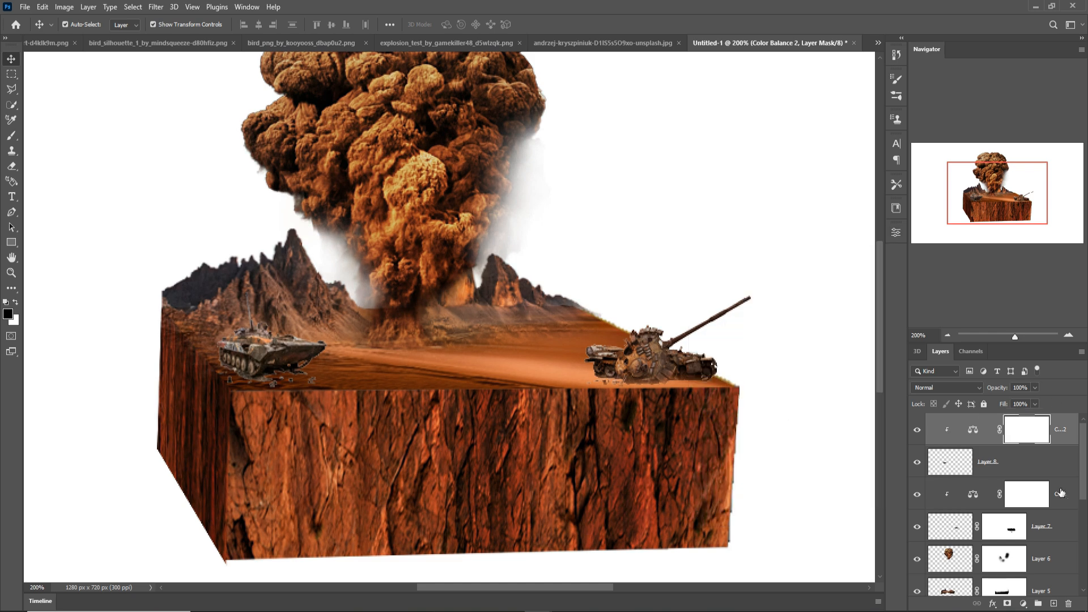
# Paint a soft black shadow on a new layer beneath the armoured vehicle and transform it into a wide, flat shape
pyautogui.click(1058, 487)
pyautogui.click(1053, 603)
pyautogui.click(11, 135)
pyautogui.click(261, 370)
pyautogui.click(11, 59)
pyautogui.moveTo(293, 369); pyautogui.dragTo(442, 370)
pyautogui.moveTo(335, 337)
pyautogui.mouseDown()
pyautogui.moveTo(335, 359)
pyautogui.moveTo(265, 375)
pyautogui.mouseUp()
pyautogui.moveTo(376, 378); pyautogui.dragTo(699, 371)
pyautogui.click(561, 24)
# Duplicate the shadow layer, place the copy beneath the wrecked tank, and stretch it to 135.20% width and 83.33% height
pyautogui.rightClick(1056, 496)
pyautogui.click(935, 170)
pyautogui.click(637, 172)
pyautogui.click(560, 25)
pyautogui.moveTo(1038, 513); pyautogui.dragTo(1037, 530)
pyautogui.moveTo(737, 374); pyautogui.dragTo(786, 373)
pyautogui.moveTo(747, 379); pyautogui.dragTo(794, 380)
pyautogui.moveTo(508, 380); pyautogui.dragTo(494, 380)
pyautogui.moveTo(643, 400); pyautogui.dragTo(644, 393)
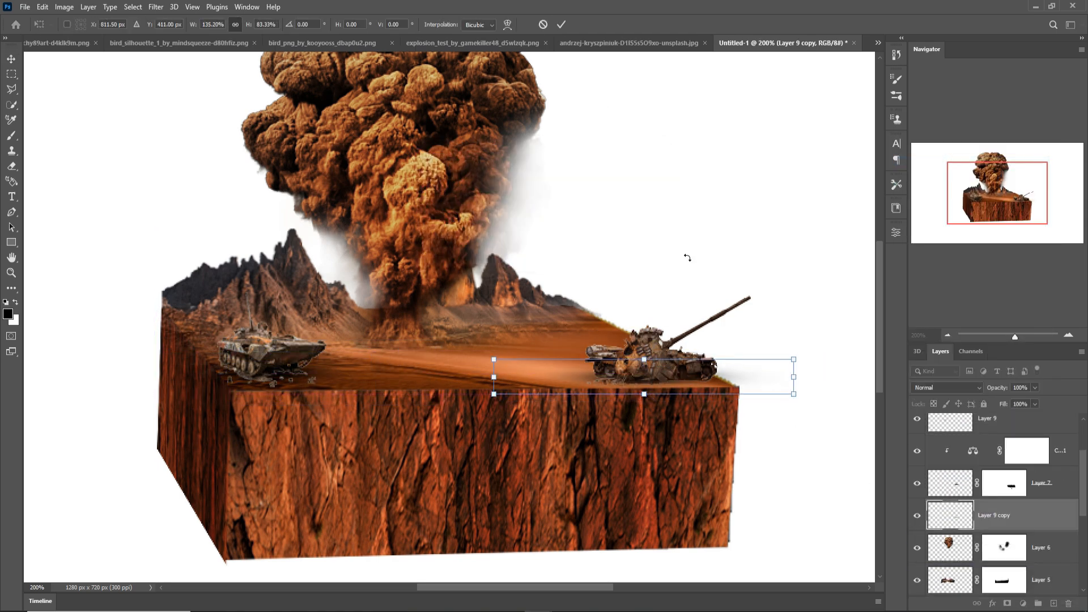
pyautogui.press('Return')
pyautogui.hotkey('ctrl', '-')
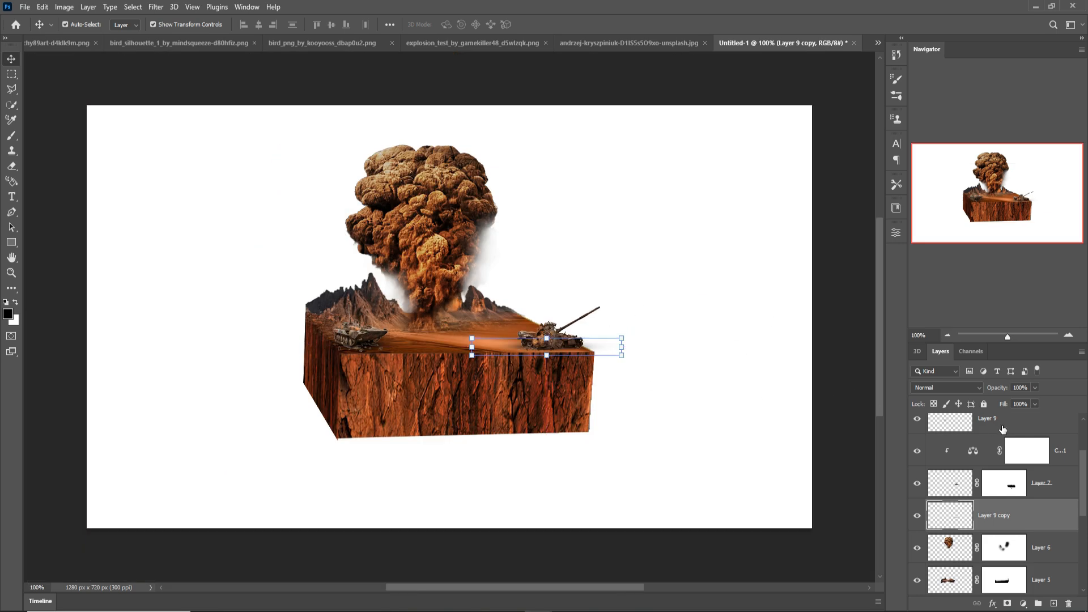
# Repaint the mushroom cloud's mask along its faded outer edge with a white brush at 100% opacity to restore the detail
pyautogui.scroll(2, 1002, 428)
pyautogui.click(1067, 431)
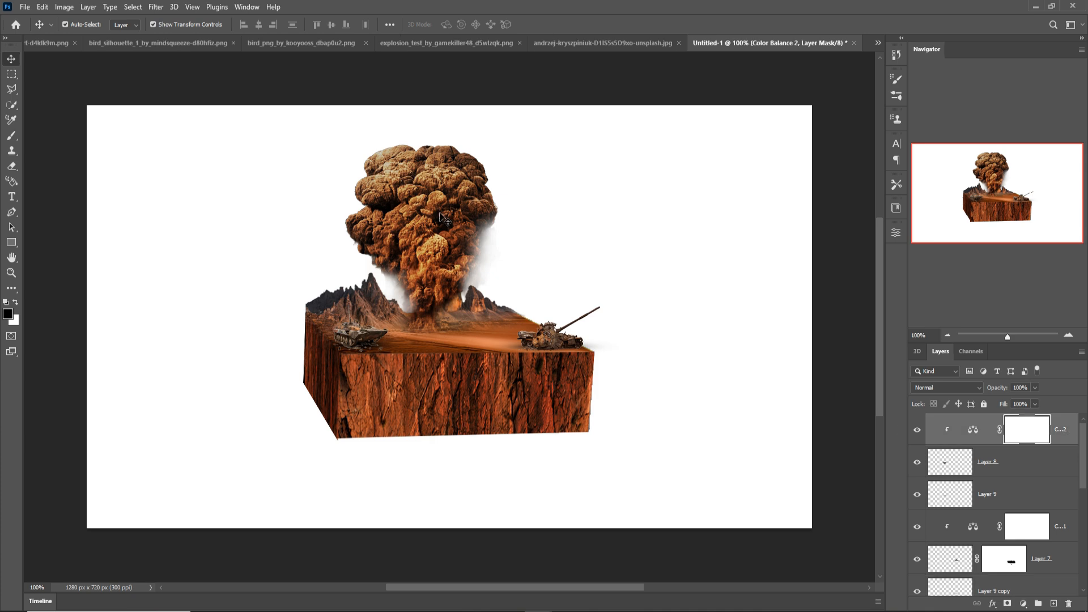
pyautogui.scroll(-3, 1021, 491)
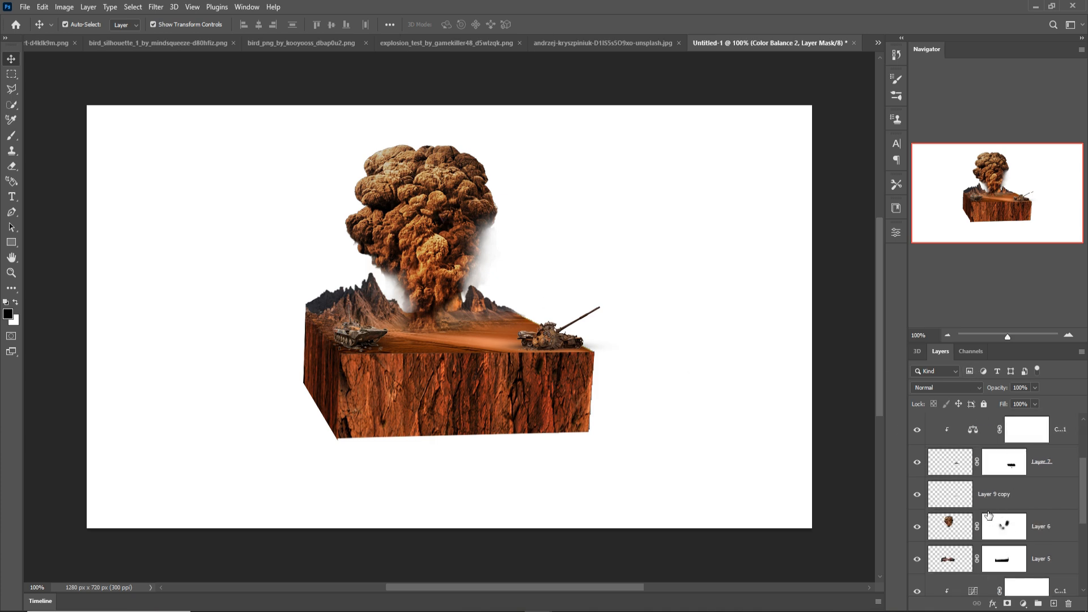
pyautogui.click(967, 535)
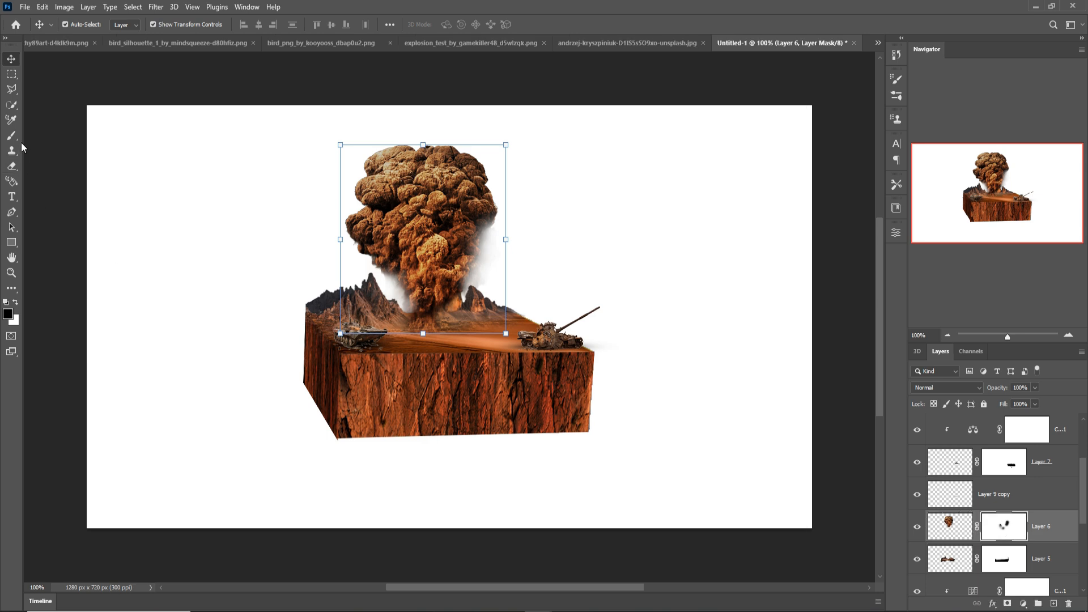
pyautogui.click(12, 135)
pyautogui.click(16, 304)
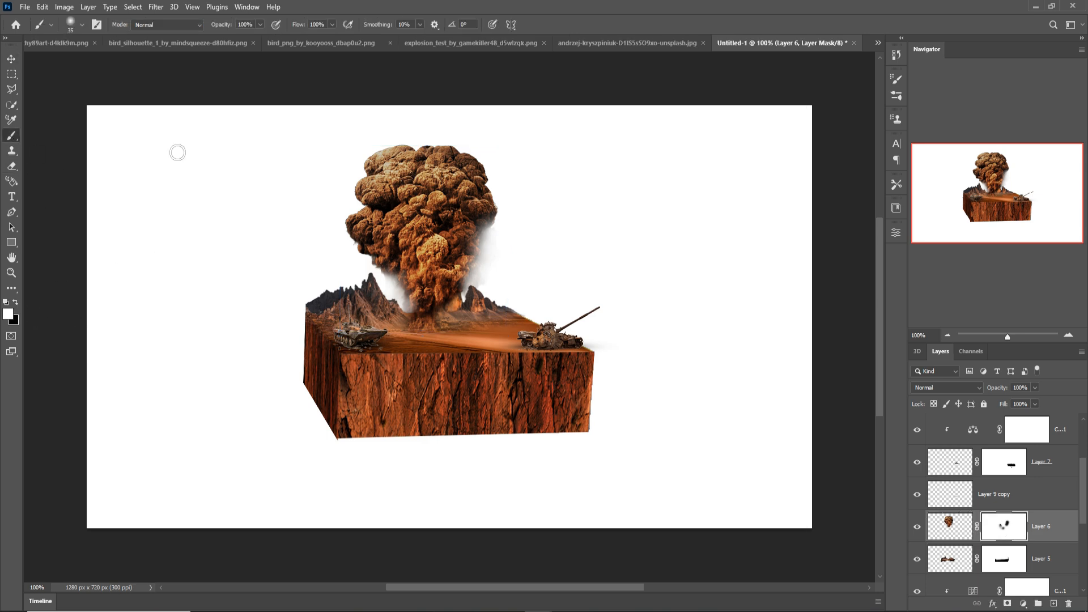
pyautogui.click(82, 25)
pyautogui.click(103, 215)
pyautogui.click(527, 7)
pyautogui.moveTo(481, 222)
pyautogui.mouseDown()
pyautogui.moveTo(478, 234)
pyautogui.moveTo(494, 230)
pyautogui.moveTo(460, 299)
pyautogui.mouseUp()
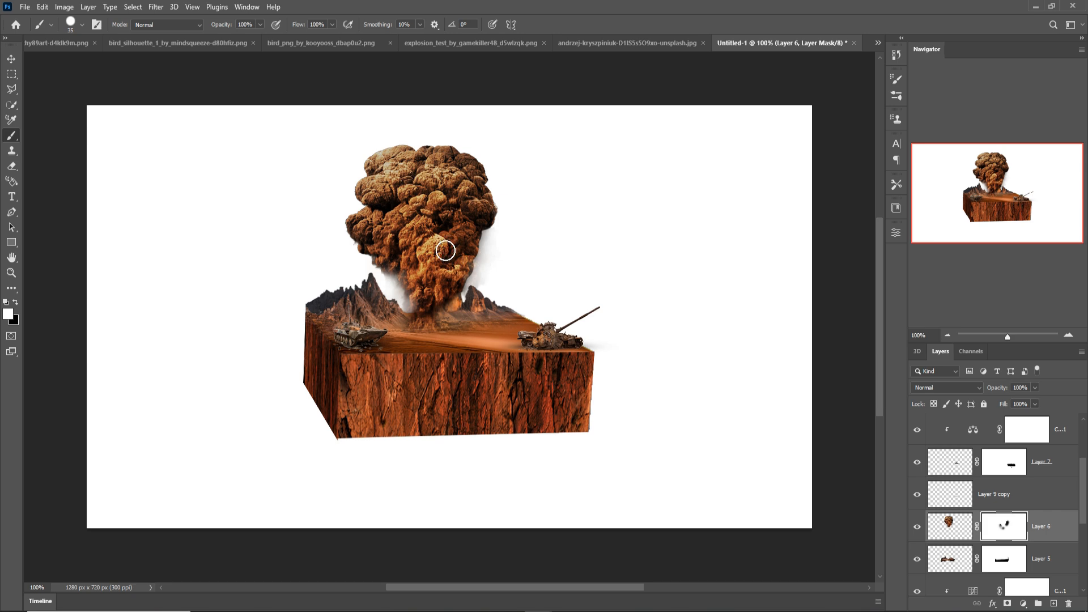
pyautogui.click(11, 58)
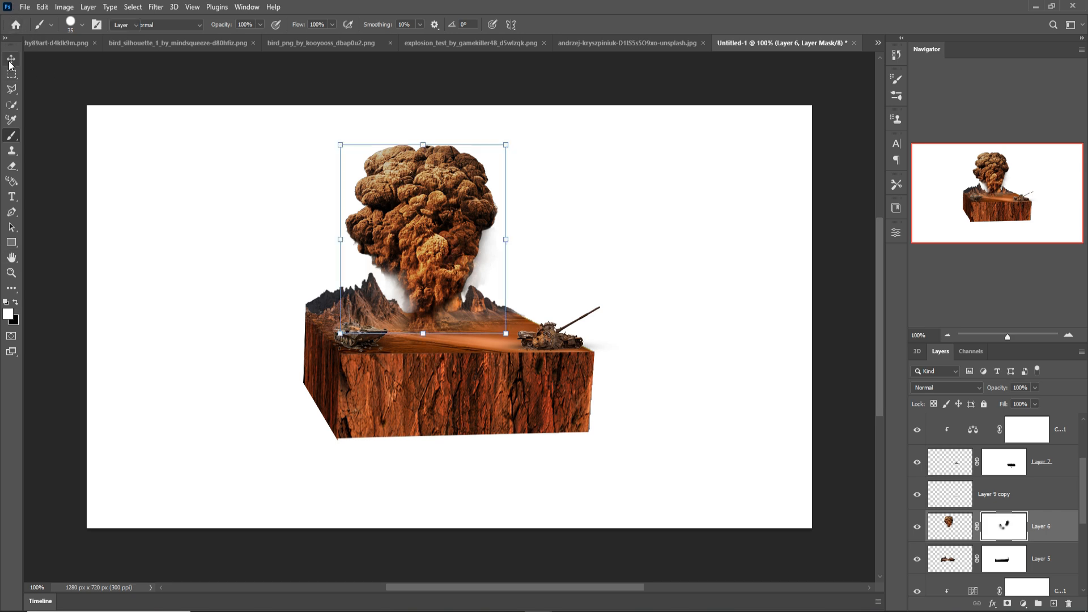
# Bring the fiery explosion image into the desert scene at 32.25% scale and place it over the mushroom cloud
pyautogui.click(56, 43)
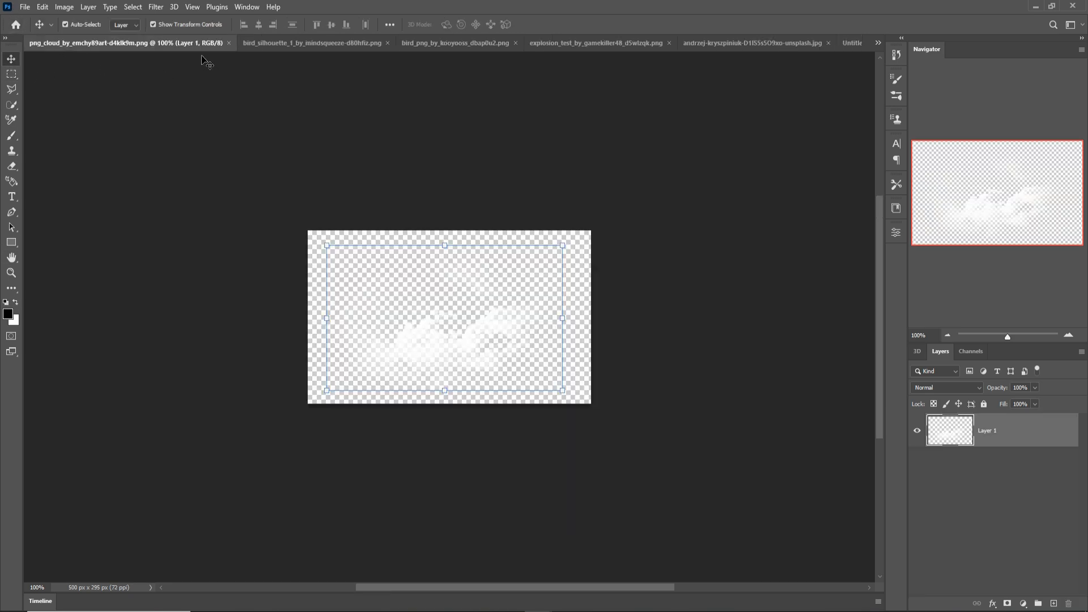
pyautogui.click(304, 46)
pyautogui.click(434, 44)
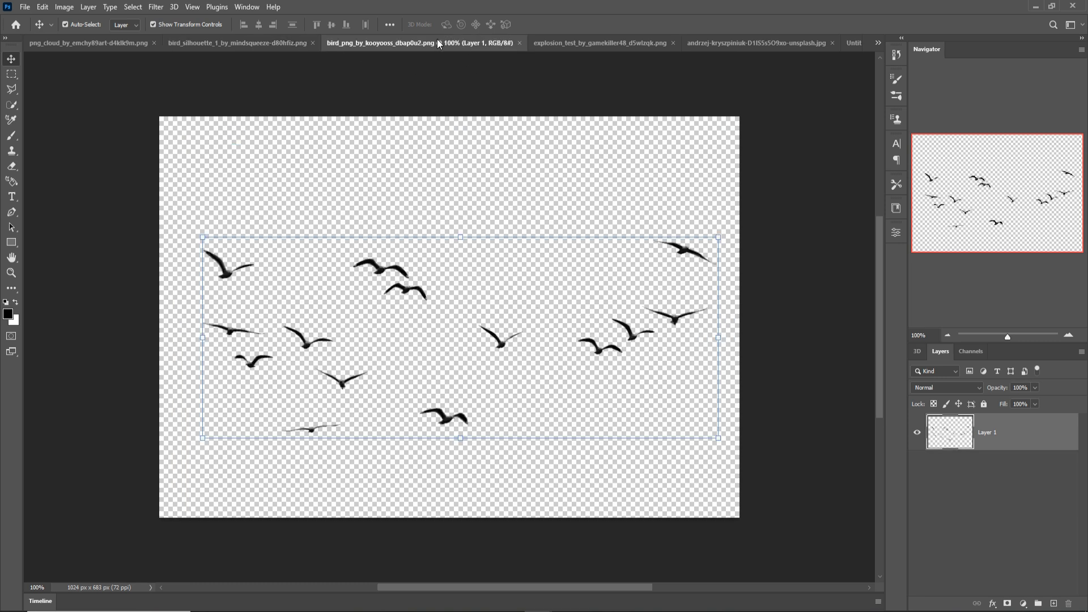
pyautogui.click(586, 41)
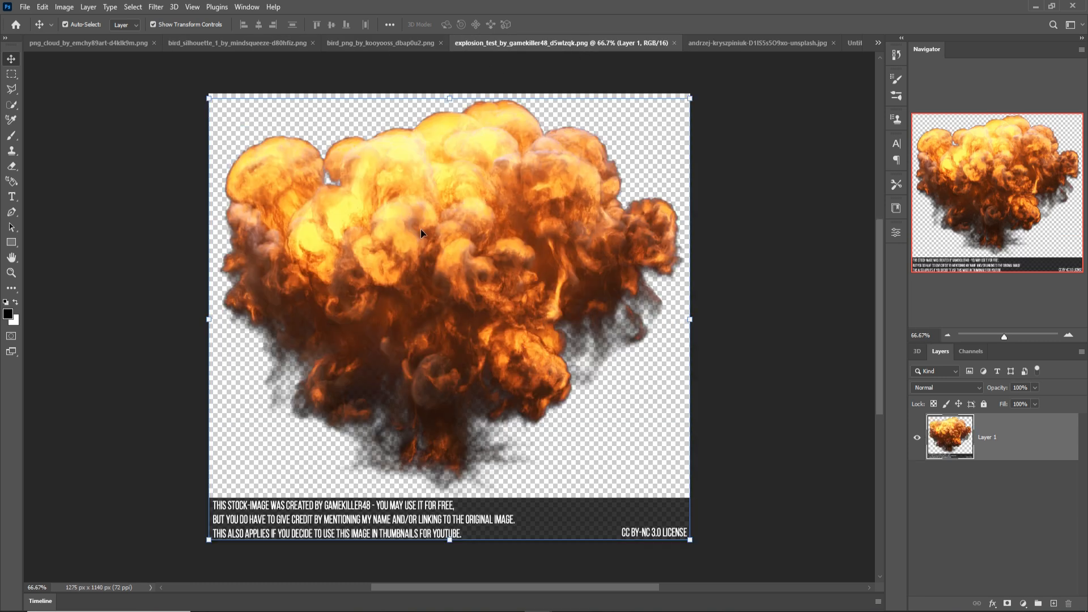
pyautogui.moveTo(539, 46); pyautogui.dragTo(774, 43)
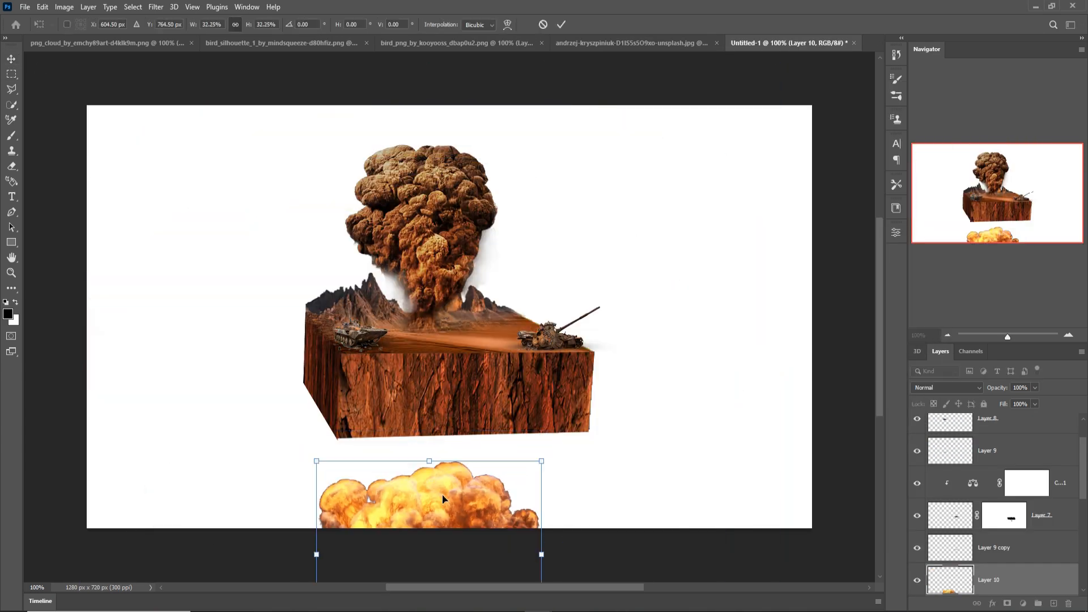
pyautogui.moveTo(443, 498); pyautogui.dragTo(454, 157)
pyautogui.press('Return')
# Add a layer mask to the explosion and paint black over its centre to reveal the mushroom cloud
pyautogui.click(1007, 603)
pyautogui.press('b')
pyautogui.click(81, 25)
pyautogui.press('x')
pyautogui.moveTo(470, 279)
pyautogui.mouseDown()
pyautogui.moveTo(490, 251)
pyautogui.moveTo(437, 243)
pyautogui.mouseUp()
pyautogui.press('v')
# Create a new layer above the background and paint a soft black spot beneath the block at 100% brush opacity
pyautogui.scroll(-2, 736, 433)
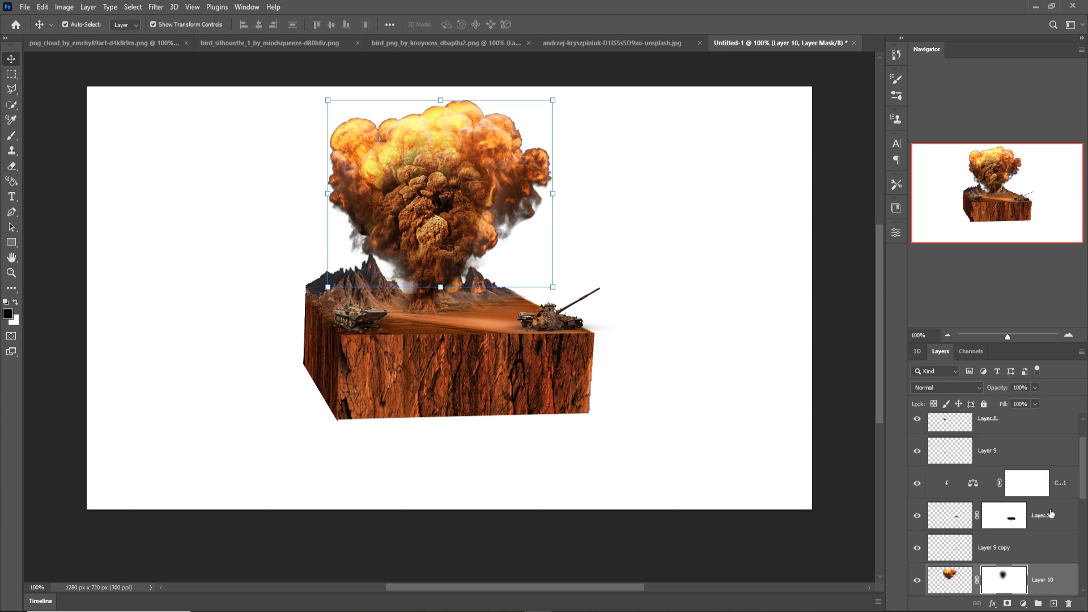
pyautogui.scroll(-5, 1052, 516)
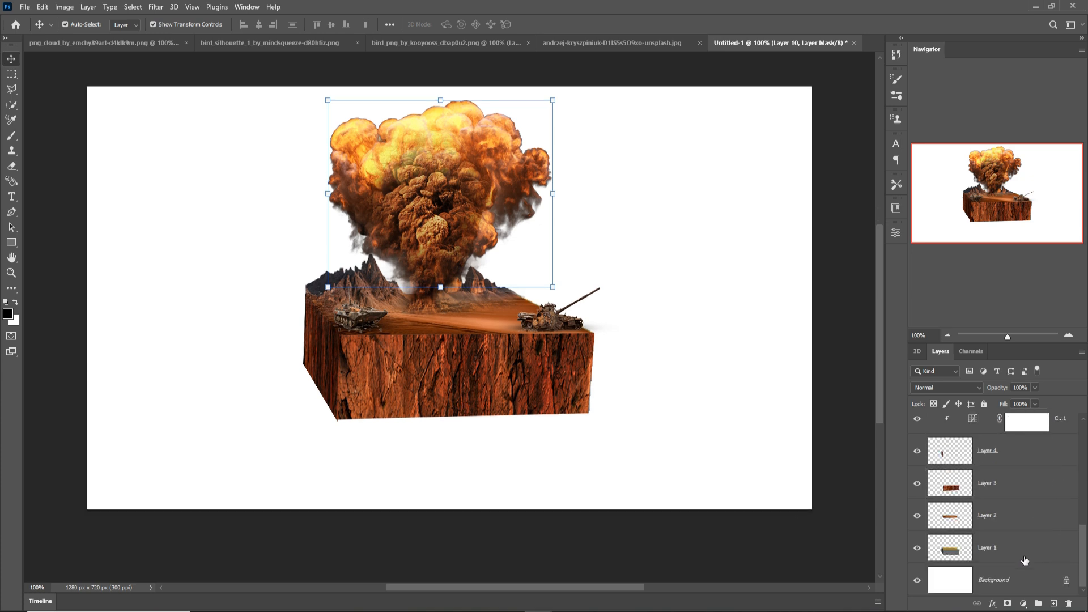
pyautogui.click(1024, 577)
pyautogui.click(1054, 603)
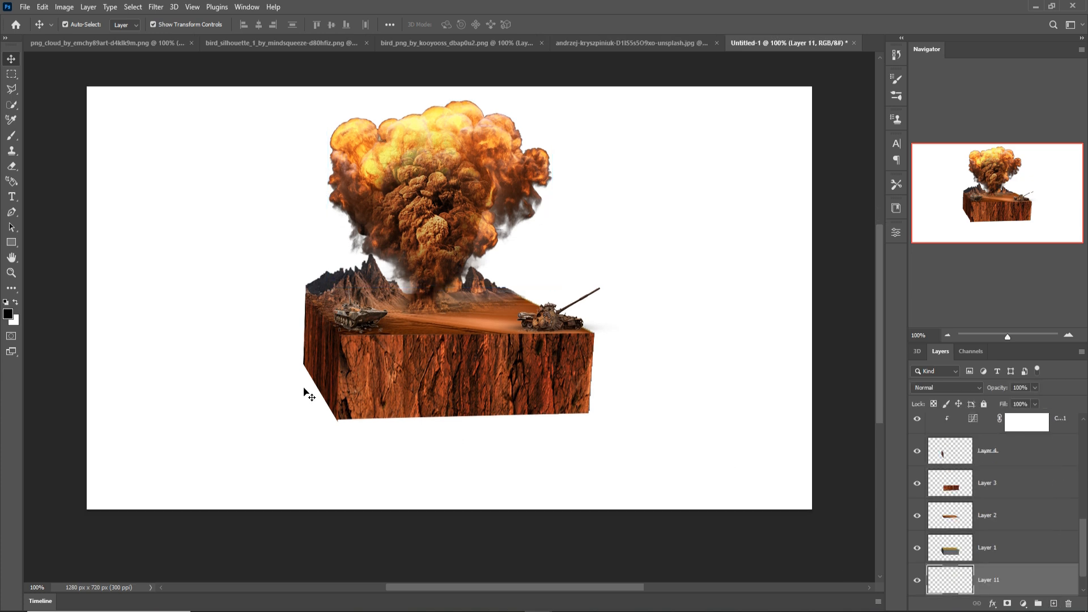
pyautogui.click(11, 135)
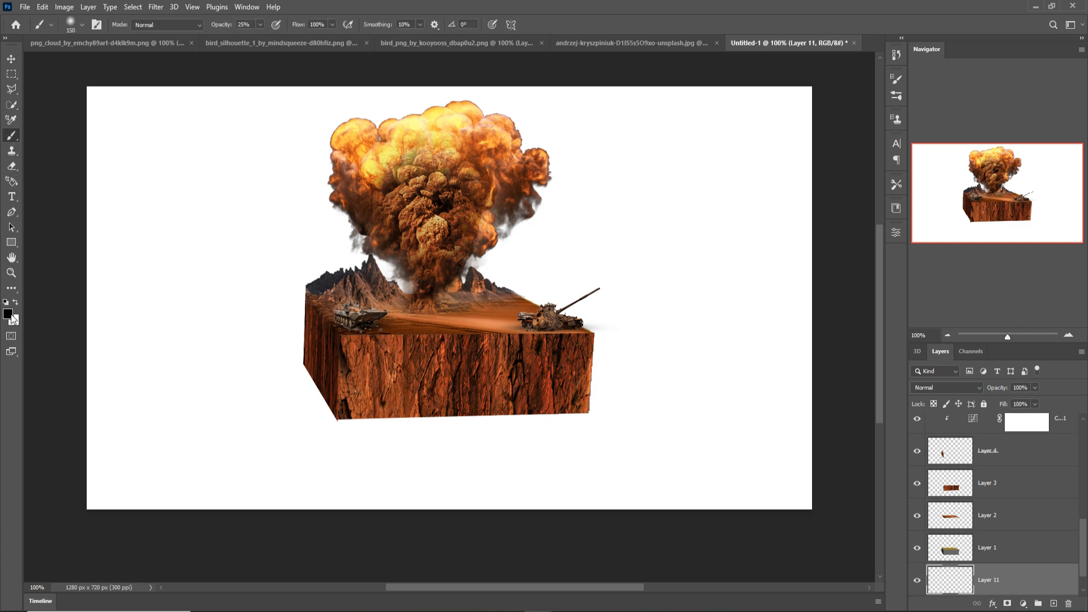
pyautogui.click(260, 25)
pyautogui.moveTo(260, 39); pyautogui.dragTo(299, 38)
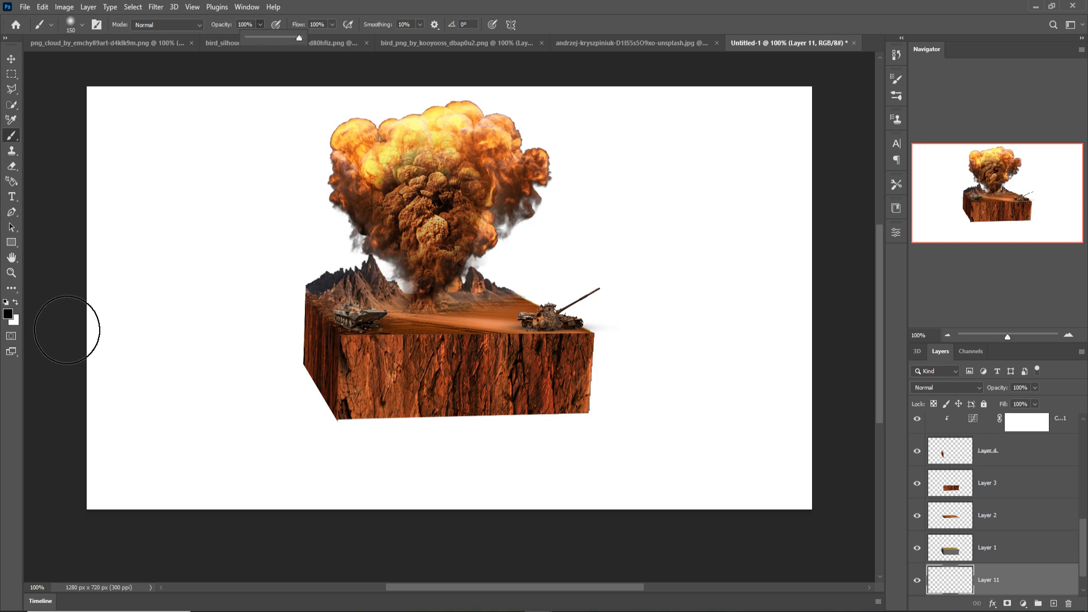
pyautogui.moveTo(470, 424); pyautogui.dragTo(476, 430)
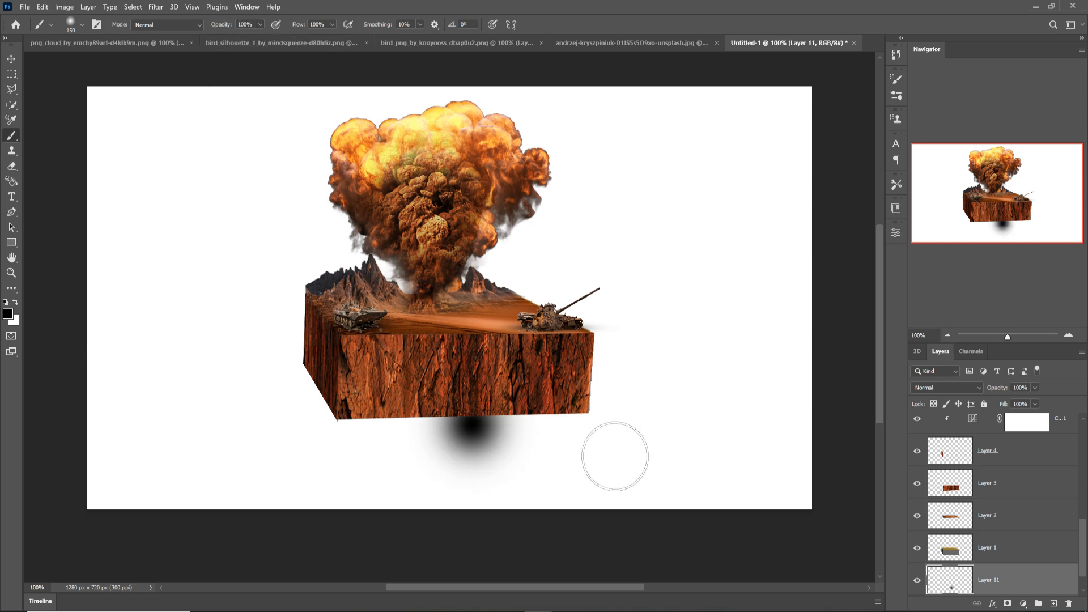
# Transform the black spot into a wide, thin shadow running along the block's bottom edge
pyautogui.click(12, 59)
pyautogui.moveTo(547, 425); pyautogui.dragTo(796, 425)
pyautogui.moveTo(605, 357); pyautogui.dragTo(378, 425)
pyautogui.moveTo(552, 422); pyautogui.dragTo(848, 414)
pyautogui.moveTo(444, 425); pyautogui.dragTo(308, 417)
pyautogui.hotkey('ctrl', '-')
pyautogui.moveTo(622, 386); pyautogui.dragTo(748, 386)
pyautogui.moveTo(389, 373); pyautogui.dragTo(389, 389)
pyautogui.moveTo(397, 396); pyautogui.dragTo(336, 386)
pyautogui.moveTo(713, 375); pyautogui.dragTo(712, 367)
pyautogui.moveTo(482, 383); pyautogui.dragTo(498, 383)
pyautogui.moveTo(712, 367); pyautogui.dragTo(712, 369)
pyautogui.click(560, 24)
# Add a new layer clipped to the block's front face and paint soft black shading along its lower edge at 21% opacity
pyautogui.click(1017, 482)
pyautogui.click(1053, 604)
pyautogui.rightClick(1026, 483)
pyautogui.click(917, 347)
pyautogui.press('b')
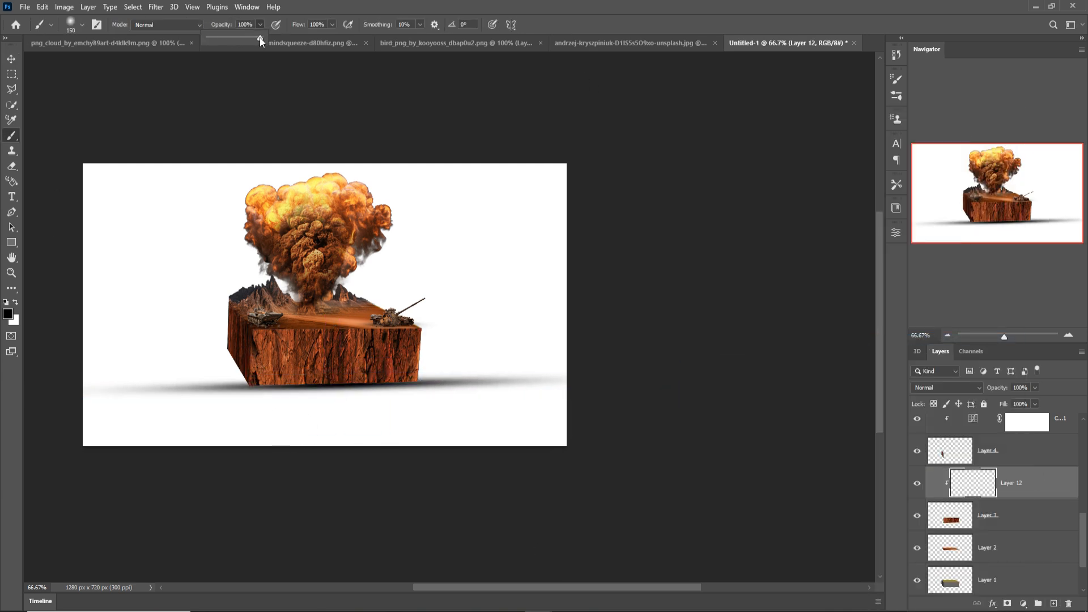
pyautogui.moveTo(279, 425)
pyautogui.mouseDown()
pyautogui.moveTo(303, 415)
pyautogui.moveTo(435, 418)
pyautogui.mouseUp()
# Paint contact shadows at the block's lower corners on a new layer above the ground shadow, using a 40 px brush at 21% opacity
pyautogui.click(1032, 576)
pyautogui.scroll(-2, 1032, 576)
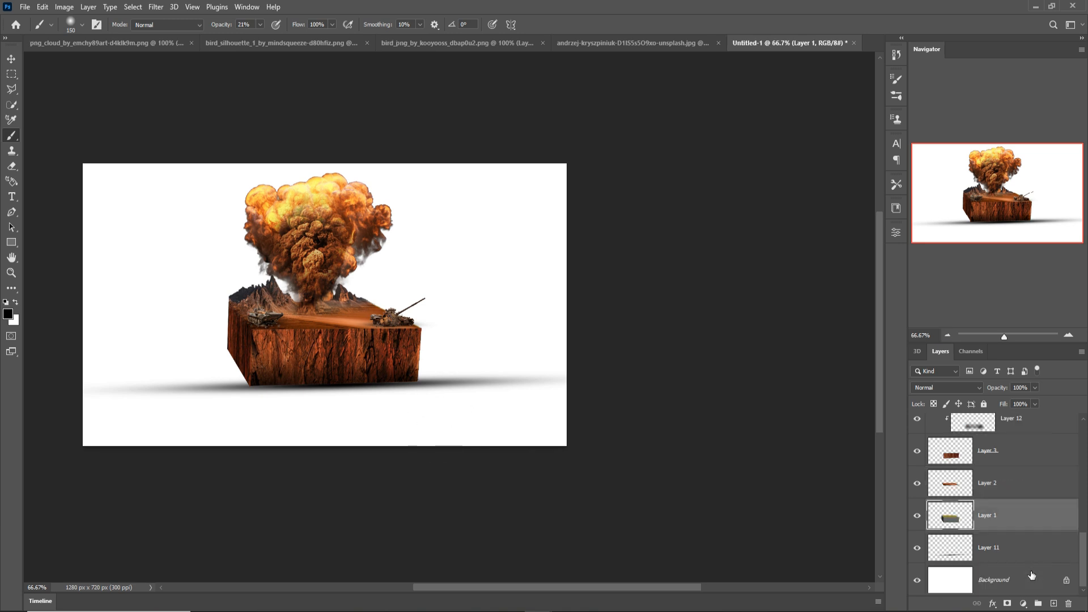
pyautogui.click(1032, 551)
pyautogui.click(1052, 604)
pyautogui.press('[')
pyautogui.press('[')
pyautogui.press('[')
pyautogui.press('[')
pyautogui.press('[')
pyautogui.press('[')
pyautogui.press('[')
pyautogui.press('[')
pyautogui.moveTo(274, 390); pyautogui.dragTo(262, 390)
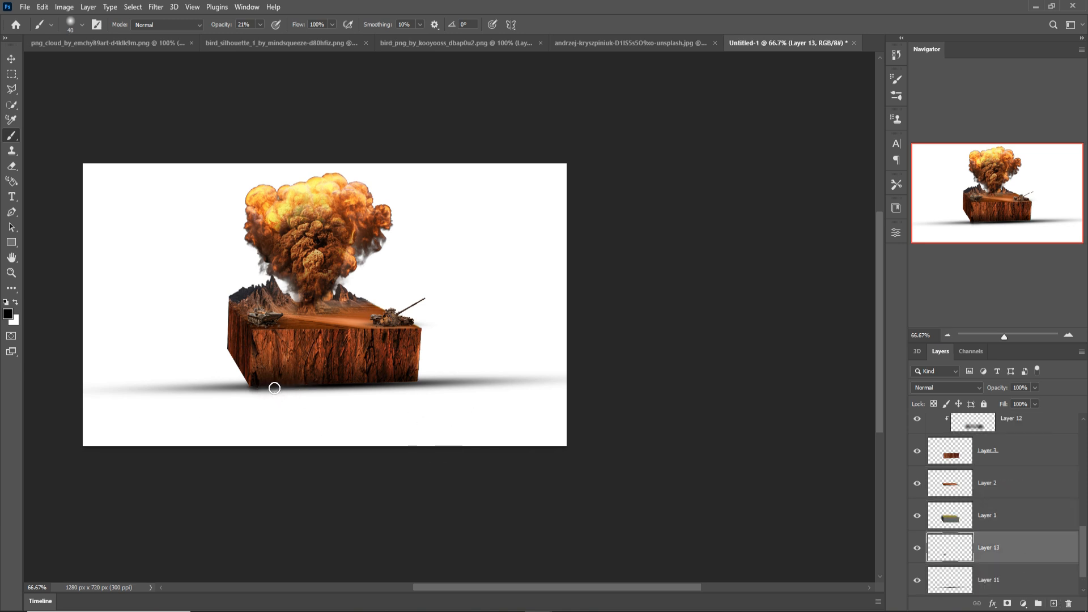
pyautogui.moveTo(400, 386); pyautogui.dragTo(418, 385)
# Paint a large soft black spot at 100% brush opacity on another new layer above the contact shadows
pyautogui.press('v')
pyautogui.click(1053, 604)
pyautogui.press('b')
pyautogui.press(']')
pyautogui.press(']')
pyautogui.press(']')
pyautogui.press(']')
pyautogui.press(']')
pyautogui.press(']')
pyautogui.press(']')
pyautogui.press(']')
pyautogui.press(']')
pyautogui.press(']')
pyautogui.press(']')
pyautogui.click(470, 302)
pyautogui.hotkey('ctrl', 'z')
pyautogui.press('0')
pyautogui.click(442, 248)
# Move the large black spot beside the block's left face and transform it into a wide cast shadow
pyautogui.press('v')
pyautogui.moveTo(446, 242)
pyautogui.mouseDown()
pyautogui.moveTo(230, 375)
pyautogui.moveTo(235, 354)
pyautogui.mouseUp()
pyautogui.moveTo(307, 359)
pyautogui.mouseDown()
pyautogui.moveTo(519, 359)
pyautogui.moveTo(380, 375)
pyautogui.mouseUp()
pyautogui.moveTo(251, 296); pyautogui.dragTo(250, 173)
pyautogui.moveTo(221, 288); pyautogui.dragTo(204, 340)
pyautogui.moveTo(234, 505); pyautogui.dragTo(235, 332)
pyautogui.moveTo(228, 286)
pyautogui.mouseDown()
pyautogui.moveTo(237, 381)
pyautogui.moveTo(211, 350)
pyautogui.mouseUp()
pyautogui.press('Return')
# Duplicate the cast shadow layer and merge all the ground shadow layers into one
pyautogui.rightClick(997, 548)
pyautogui.click(971, 211)
pyautogui.click(636, 175)
pyautogui.scroll(-3, 1065, 524)
pyautogui.click(1039, 547)
pyautogui.keyDown('shift'); pyautogui.click(1029, 449); pyautogui.keyUp('shift')
pyautogui.hotkey('ctrl', 'e')
# Add a mask to the merged shadow and fade its outer edges with a soft black brush at 35% opacity
pyautogui.click(1007, 603)
pyautogui.press('b')
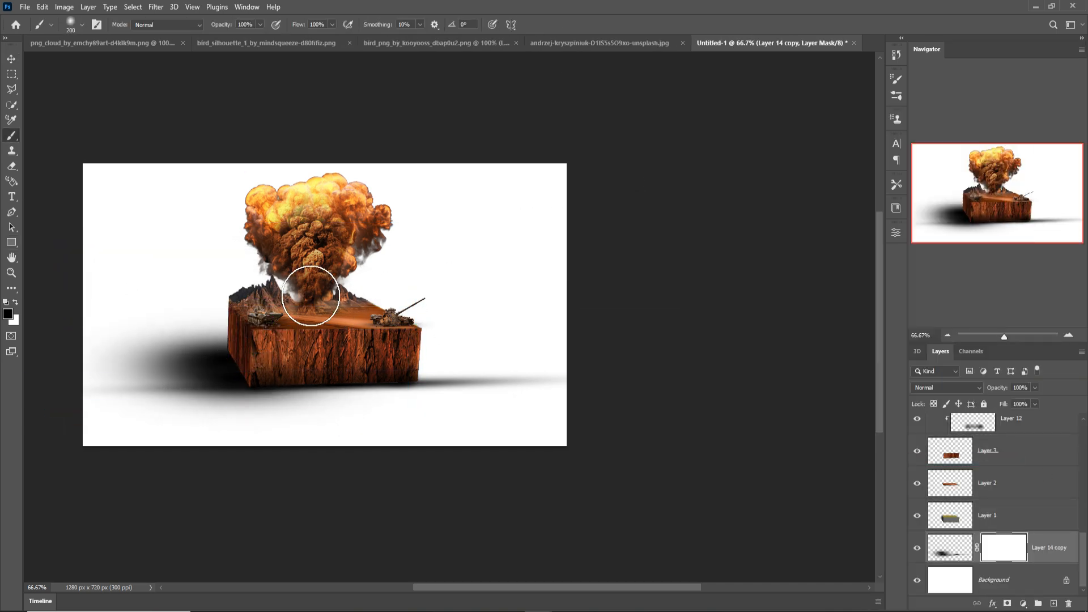
pyautogui.moveTo(221, 25); pyautogui.dragTo(184, 25)
pyautogui.press('[')
pyautogui.press('[')
pyautogui.press('[')
pyautogui.press('[')
pyautogui.press('[')
pyautogui.moveTo(221, 329); pyautogui.dragTo(113, 352)
pyautogui.moveTo(114, 351)
pyautogui.mouseDown()
pyautogui.moveTo(187, 357)
pyautogui.moveTo(111, 359)
pyautogui.mouseUp()
pyautogui.moveTo(150, 415)
pyautogui.mouseDown()
pyautogui.moveTo(211, 441)
pyautogui.moveTo(264, 425)
pyautogui.moveTo(225, 424)
pyautogui.moveTo(576, 420)
pyautogui.mouseUp()
# Set the merged shadow layer's opacity to 75%
pyautogui.click(11, 59)
pyautogui.click(947, 554)
pyautogui.click(1035, 388)
pyautogui.moveTo(1034, 396); pyautogui.dragTo(1022, 399)
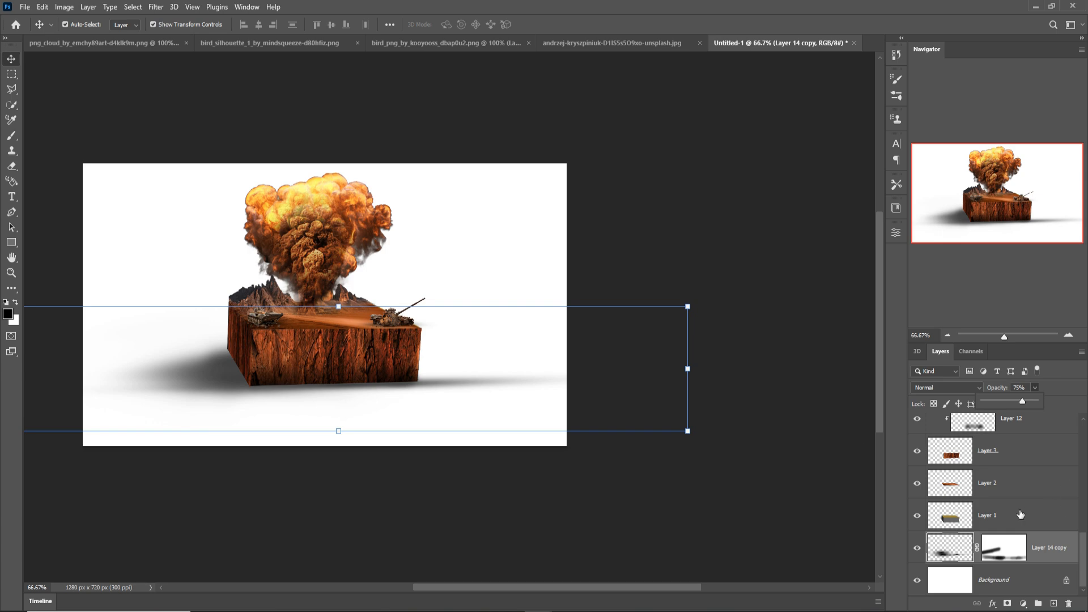
# Paint soft black shading around the block's left face on new layers clipped to the desert surface and the side face
pyautogui.rightClick(1019, 476)
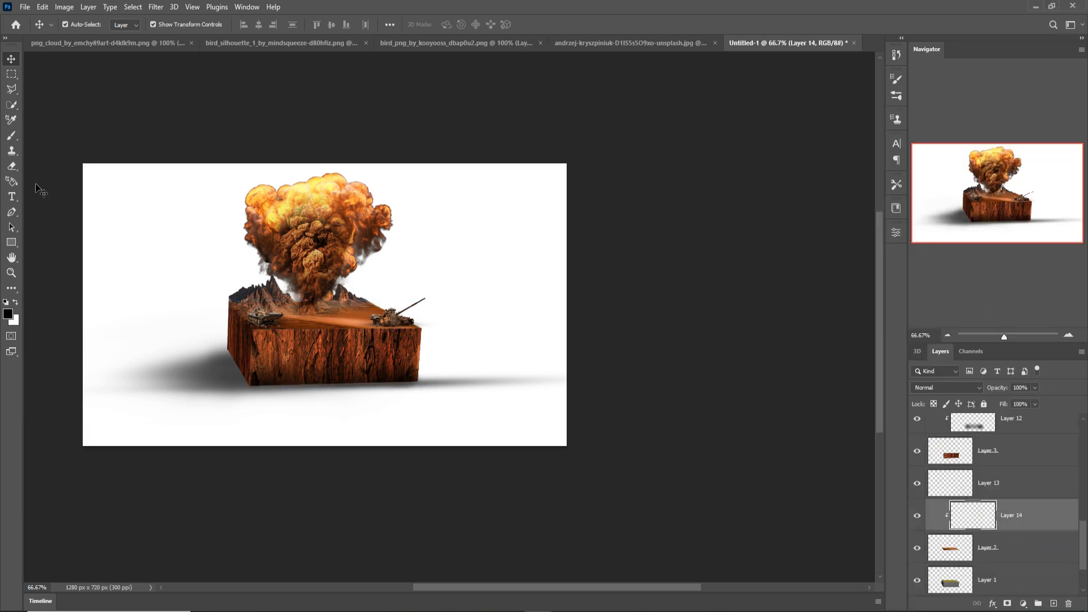
pyautogui.press('b')
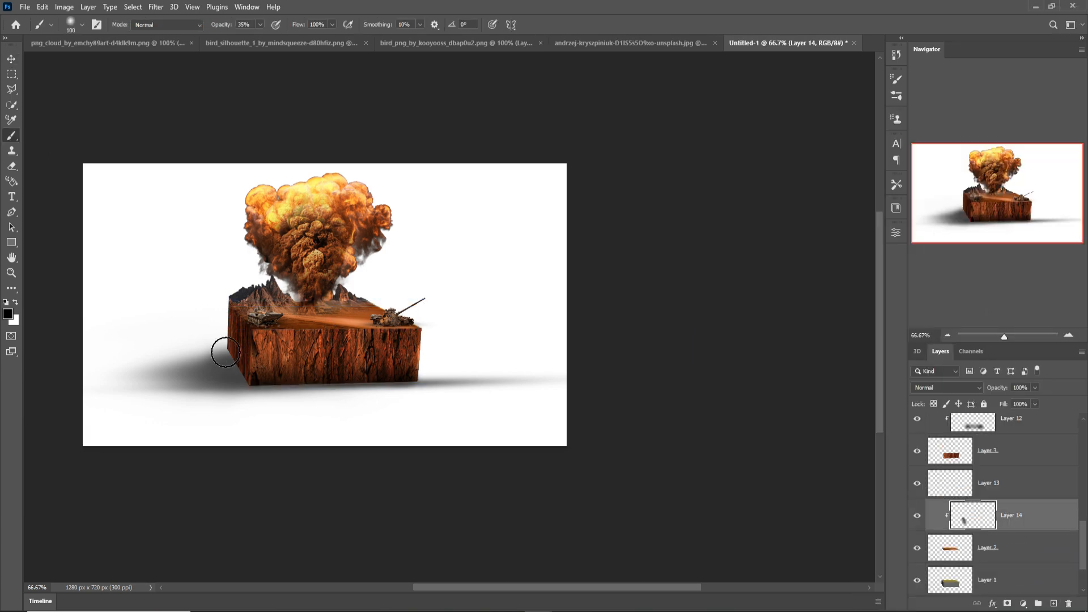
pyautogui.scroll(2, 991, 516)
pyautogui.click(1032, 455)
pyautogui.scroll(1, 1032, 455)
pyautogui.click(1034, 454)
pyautogui.click(1053, 603)
pyautogui.keyDown('alt'); pyautogui.click(1048, 468); pyautogui.keyUp('alt')
pyautogui.moveTo(241, 366)
pyautogui.mouseDown()
pyautogui.moveTo(233, 348)
pyautogui.moveTo(260, 437)
pyautogui.moveTo(247, 415)
pyautogui.mouseUp()
pyautogui.press('v')
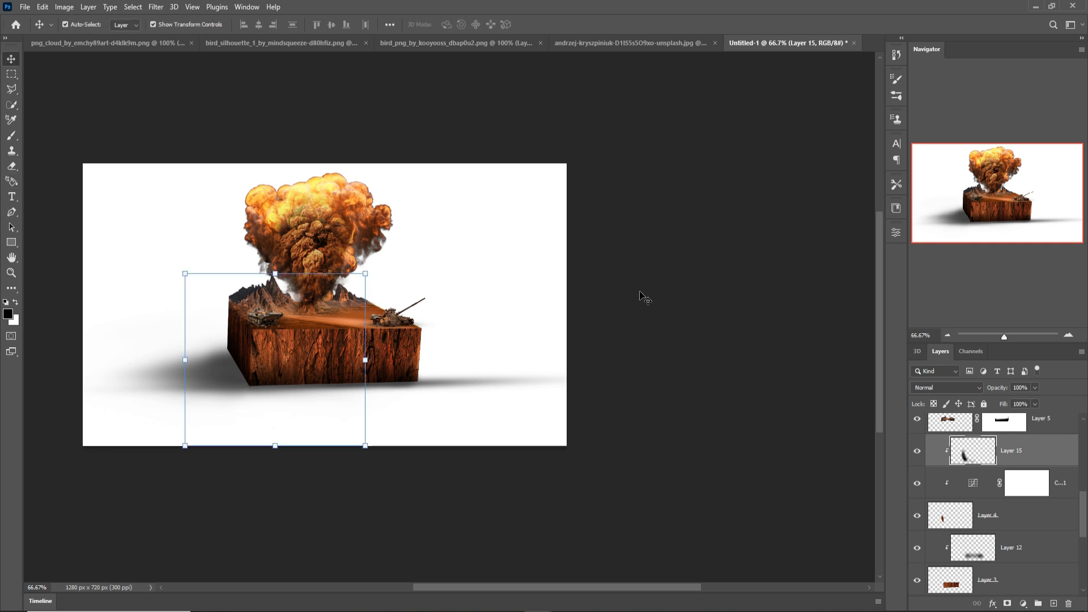
# Add a Gradient fill layer directly above the background using the Orange_02 preset
pyautogui.hscroll(-3, 765, 389)
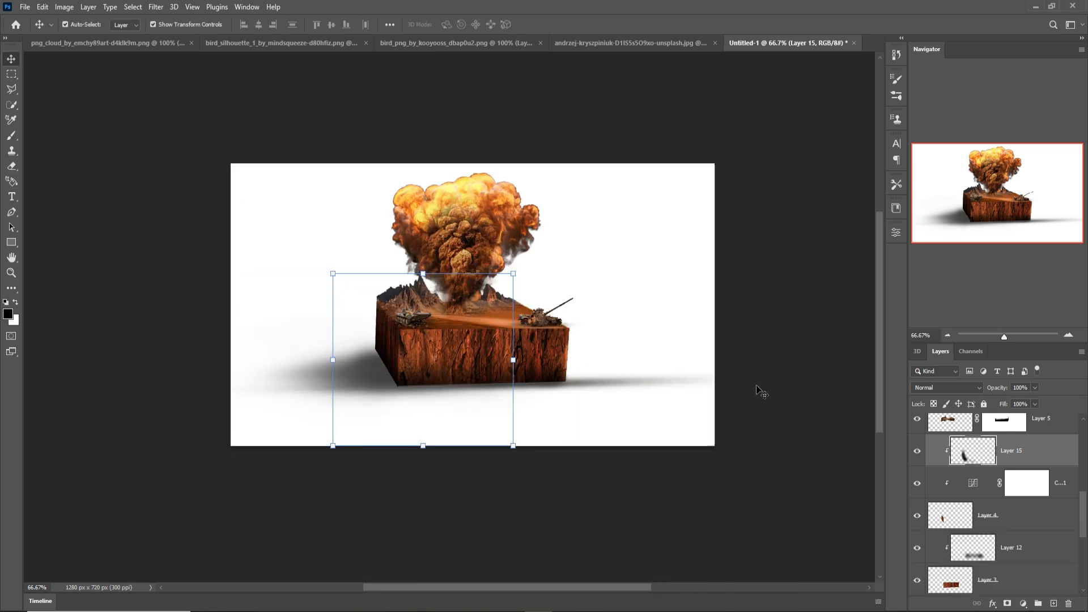
pyautogui.scroll(-4, 1061, 531)
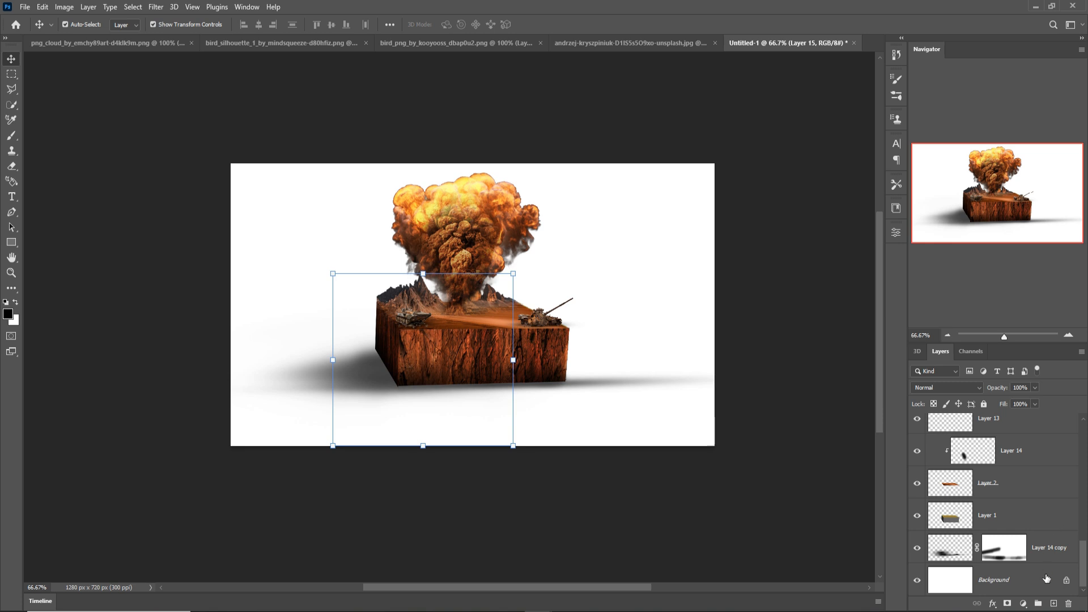
pyautogui.click(1040, 580)
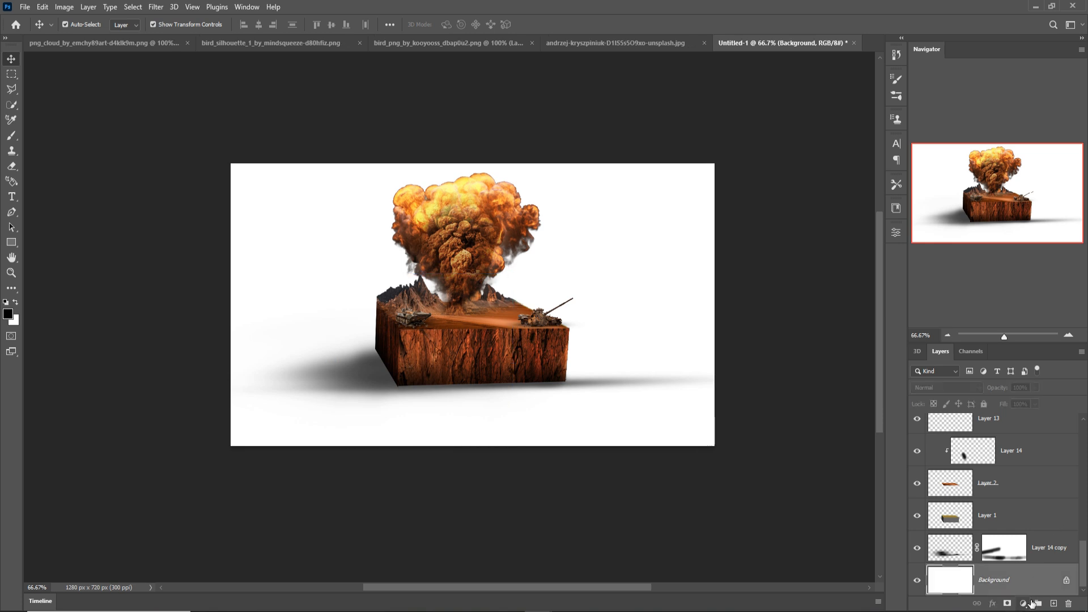
pyautogui.click(1027, 604)
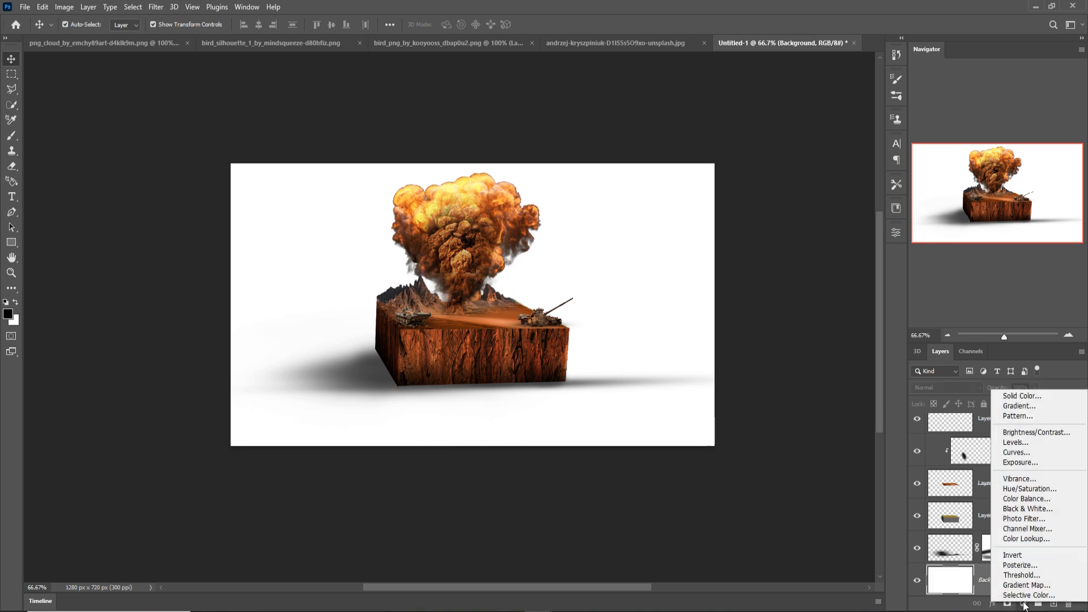
pyautogui.click(1011, 406)
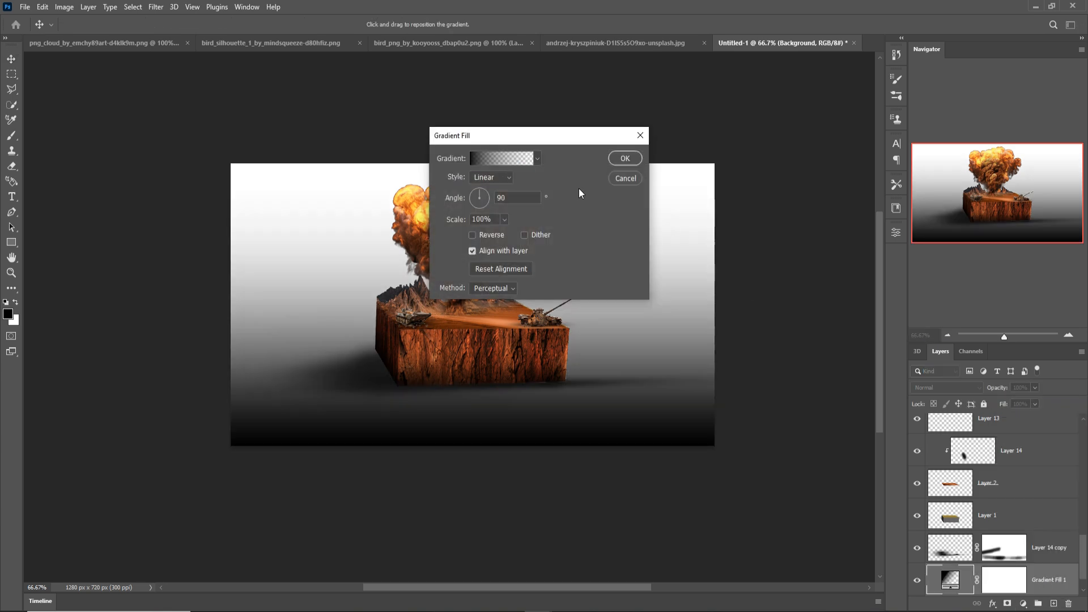
pyautogui.click(499, 161)
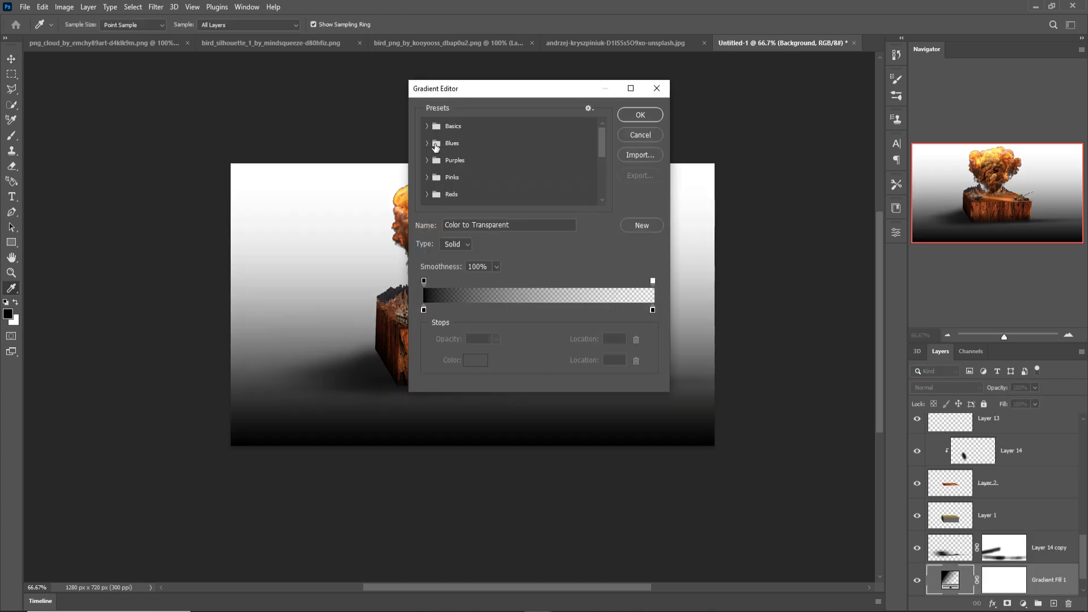
pyautogui.scroll(-1, 450, 190)
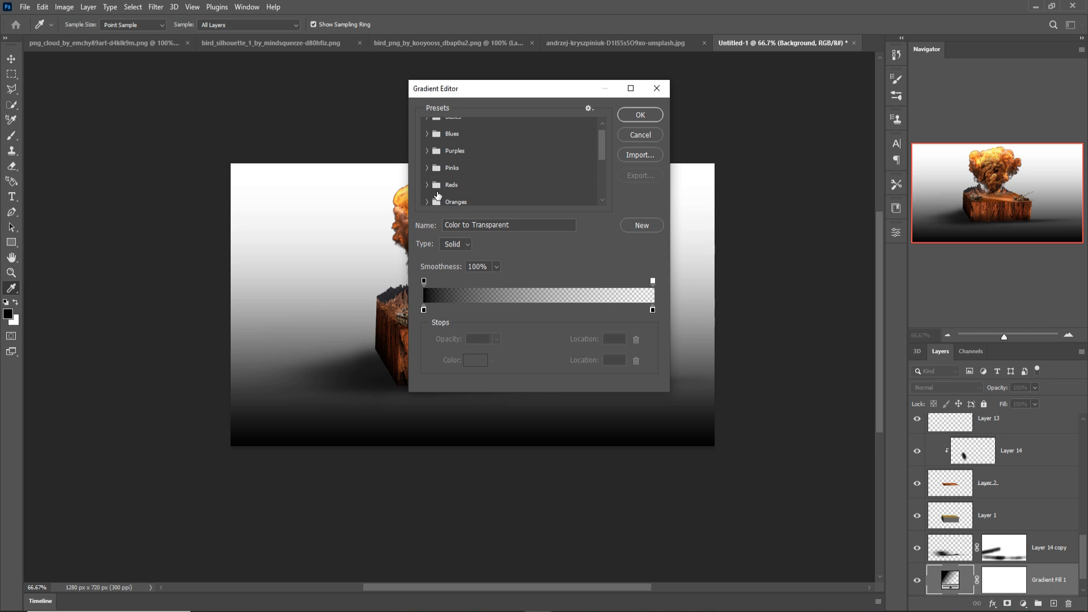
pyautogui.scroll(-2, 516, 173)
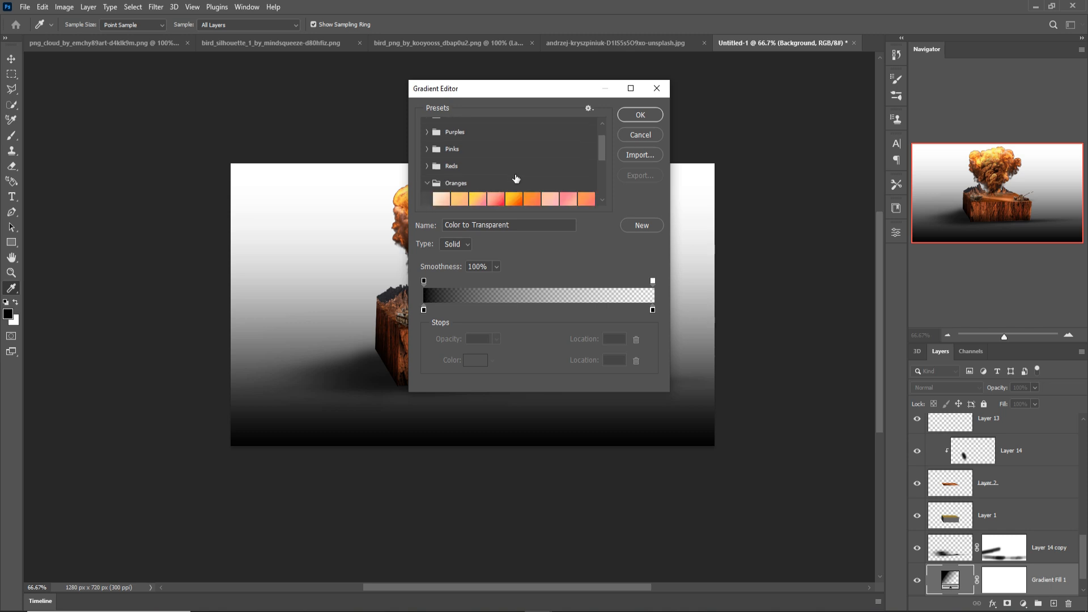
pyautogui.scroll(-1, 501, 177)
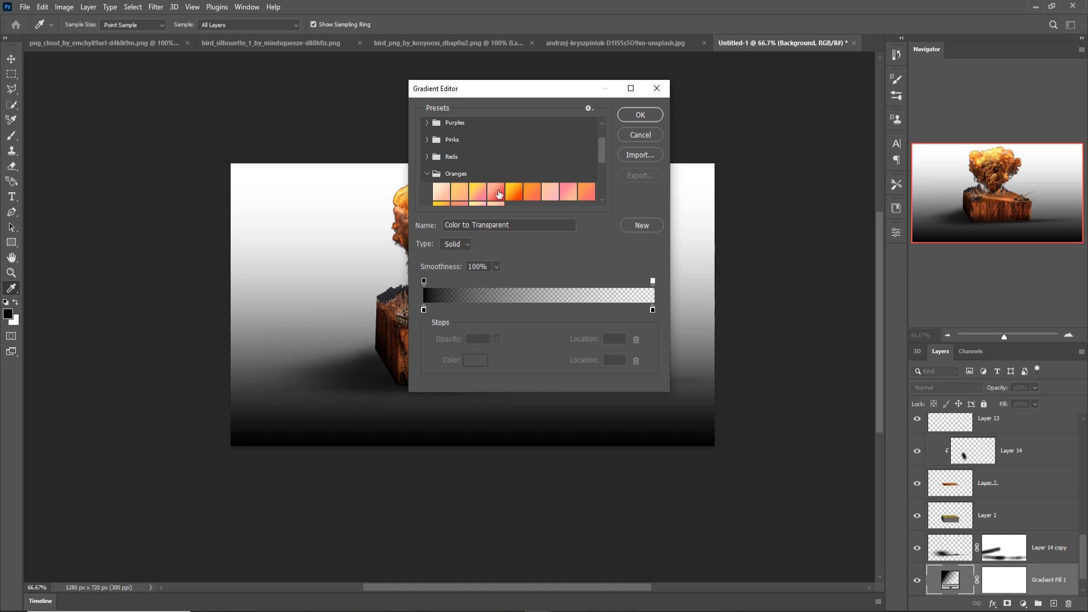
pyautogui.scroll(-1, 476, 193)
pyautogui.click(466, 184)
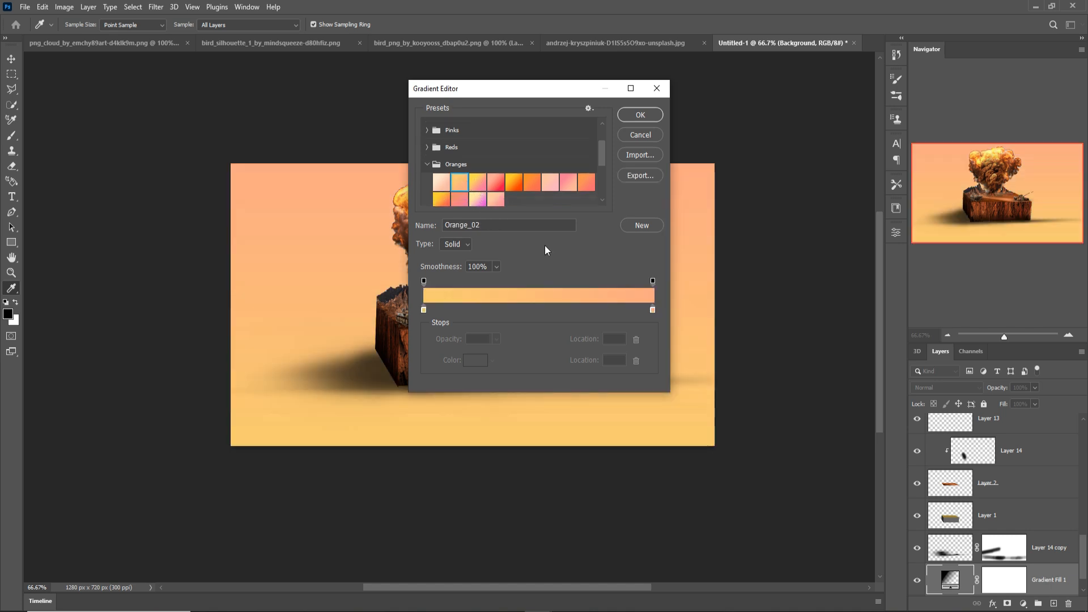
# Change the gradient's end colour stop at location 100 to near-white and accept the edited gradient
pyautogui.click(652, 309)
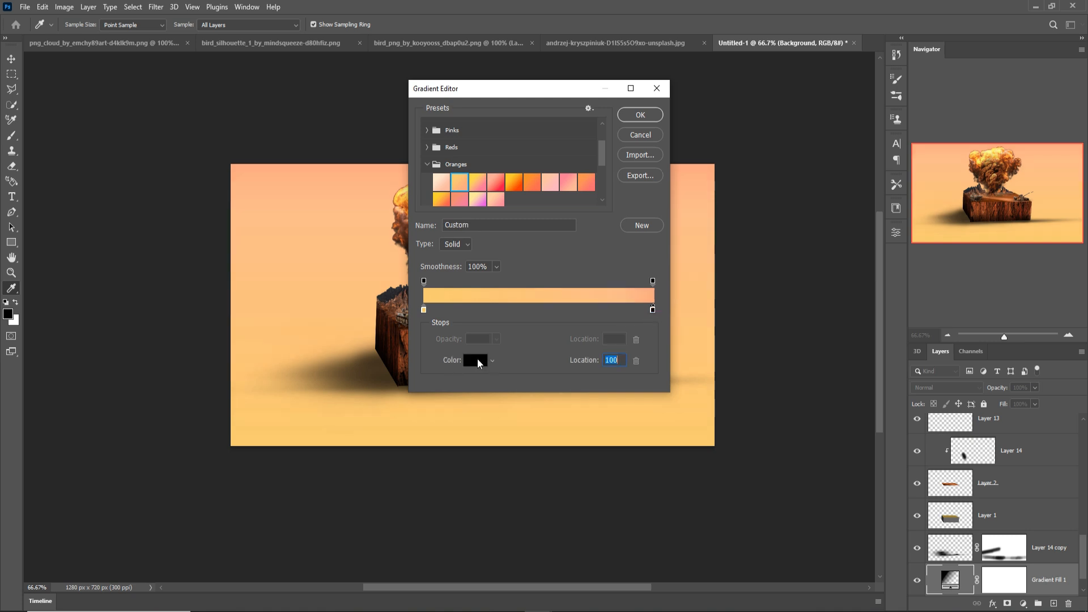
pyautogui.click(476, 361)
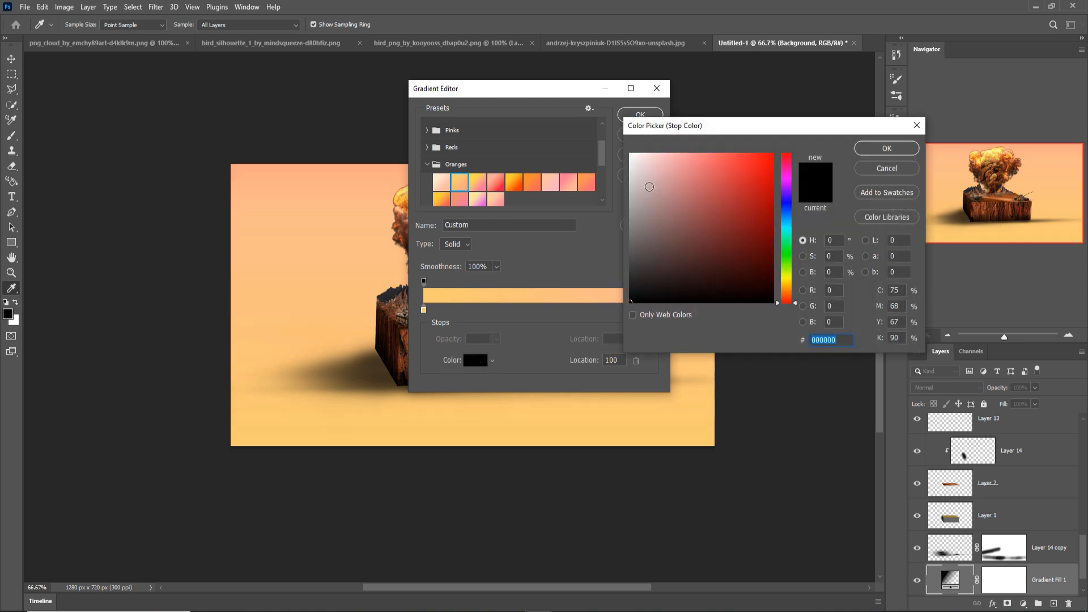
pyautogui.moveTo(636, 184); pyautogui.dragTo(630, 158)
pyautogui.press('Return')
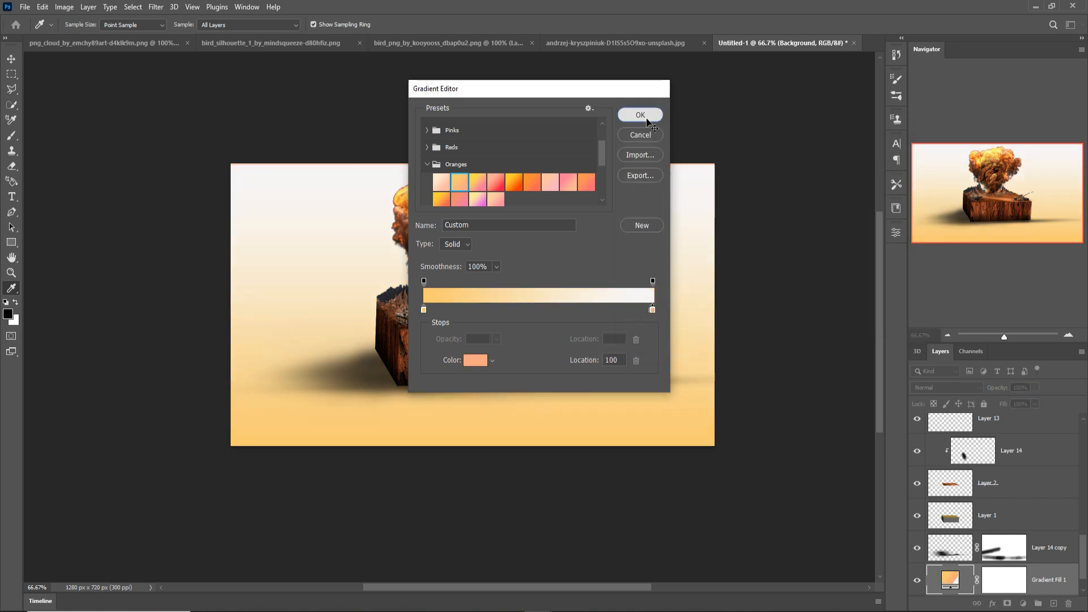
pyautogui.click(641, 115)
# Make the gradient fill radial and reversed, and set its scale to 147%
pyautogui.click(491, 177)
pyautogui.click(497, 207)
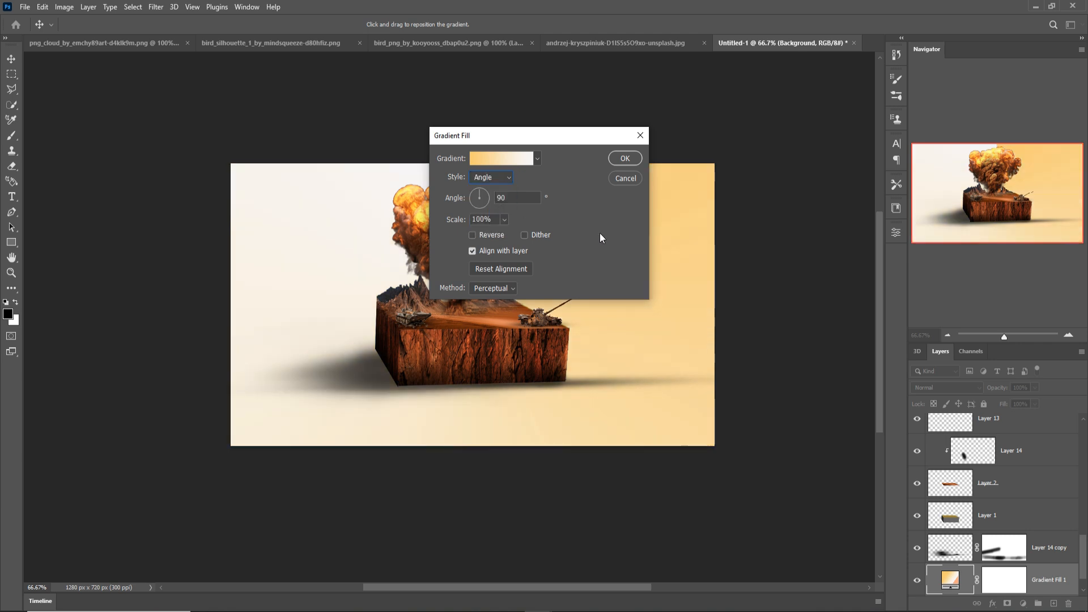
pyautogui.click(507, 177)
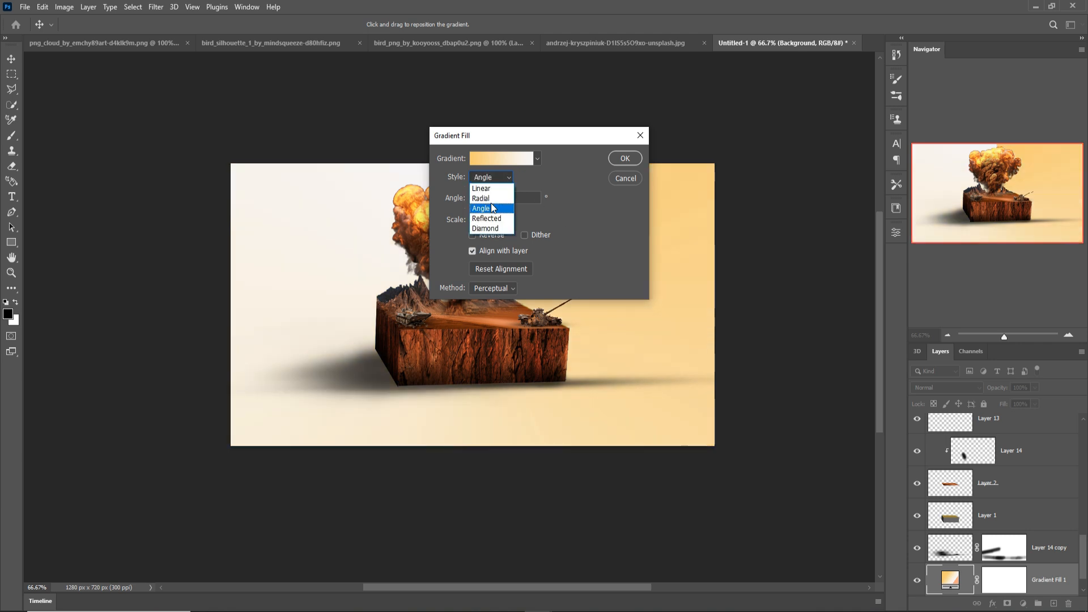
pyautogui.click(492, 193)
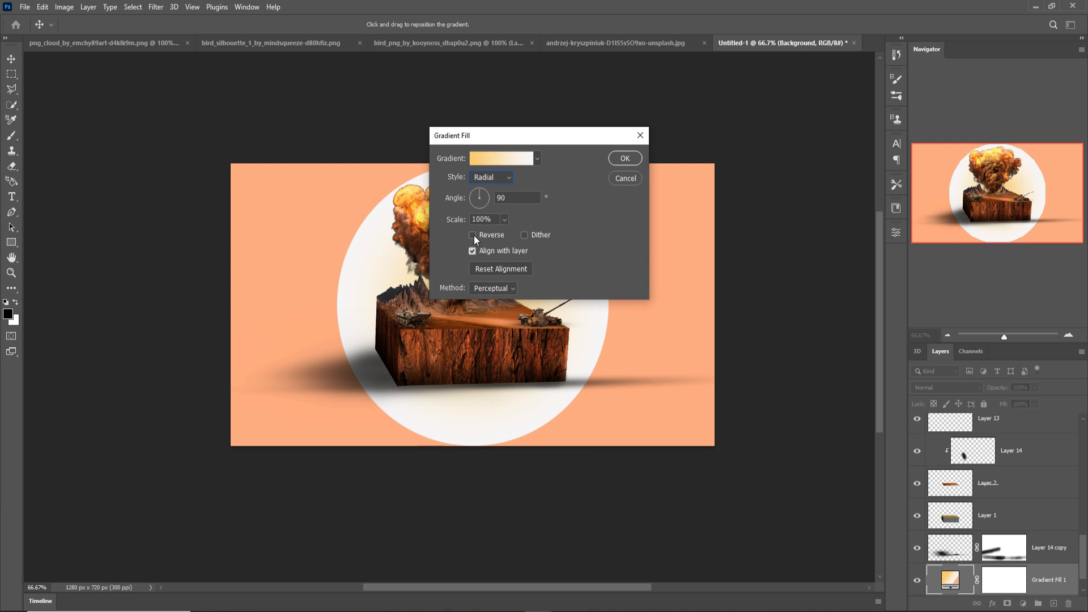
pyautogui.click(472, 235)
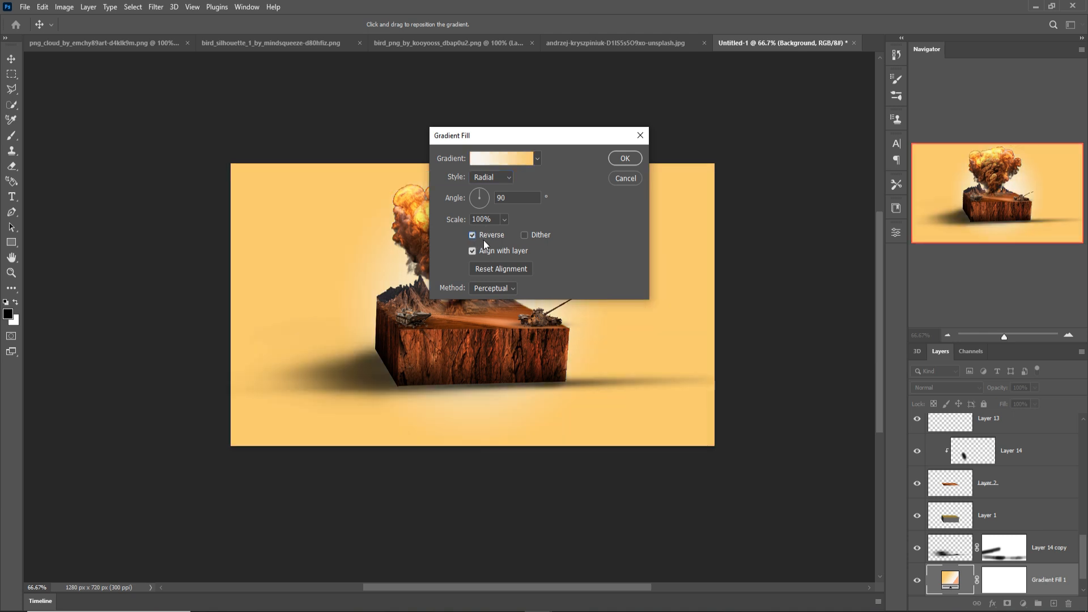
pyautogui.moveTo(570, 137); pyautogui.dragTo(812, 145)
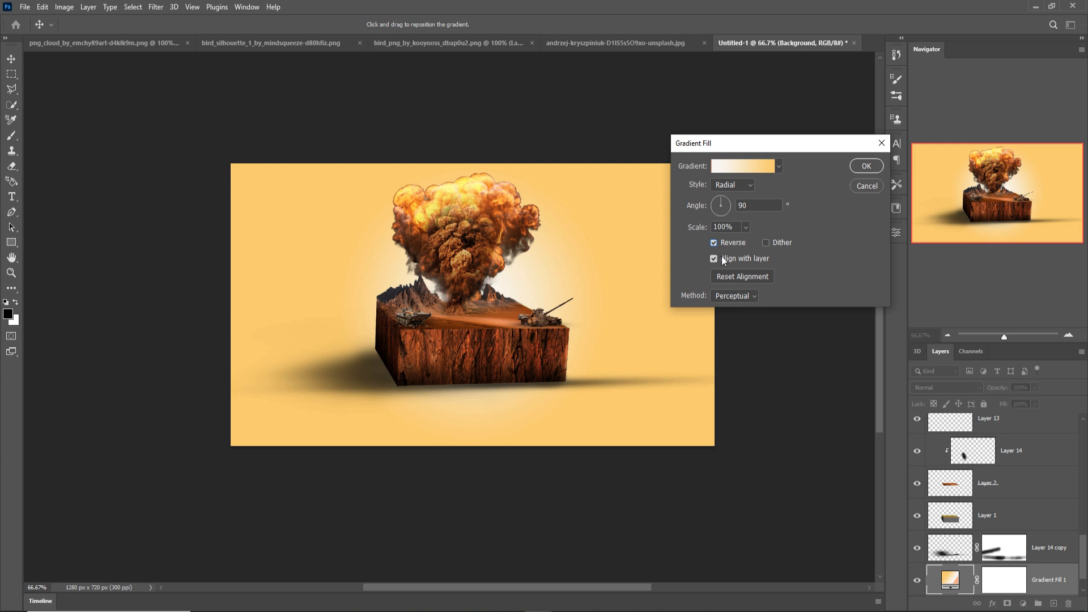
pyautogui.moveTo(746, 242); pyautogui.dragTo(747, 242)
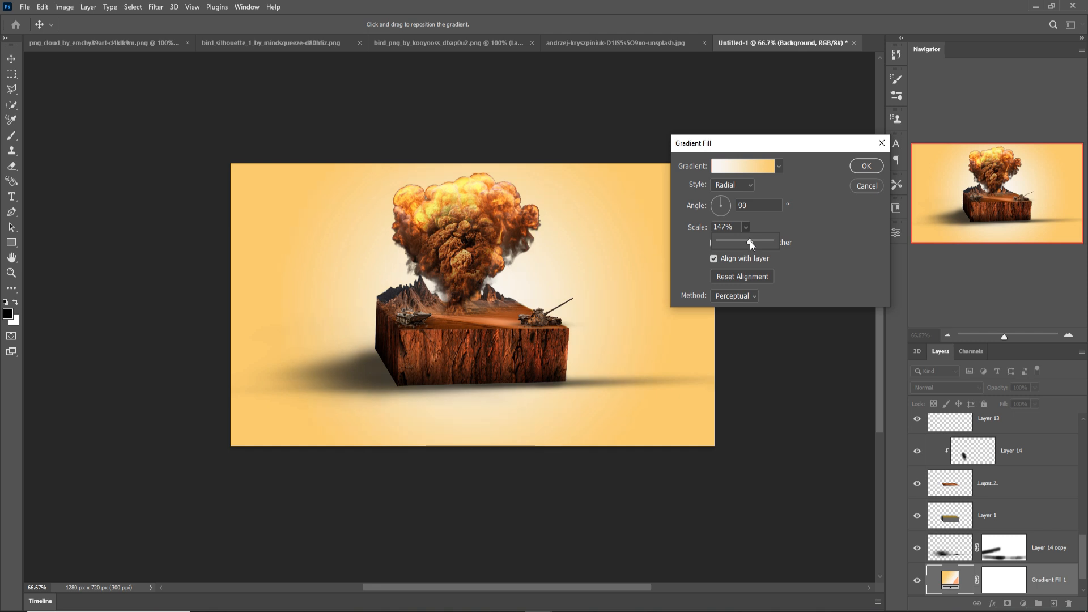
# Change the gradient's colour stop at location 0 to a stronger, redder orange and accept the gradient fill
pyautogui.click(757, 170)
pyautogui.click(423, 310)
pyautogui.doubleClick(423, 310)
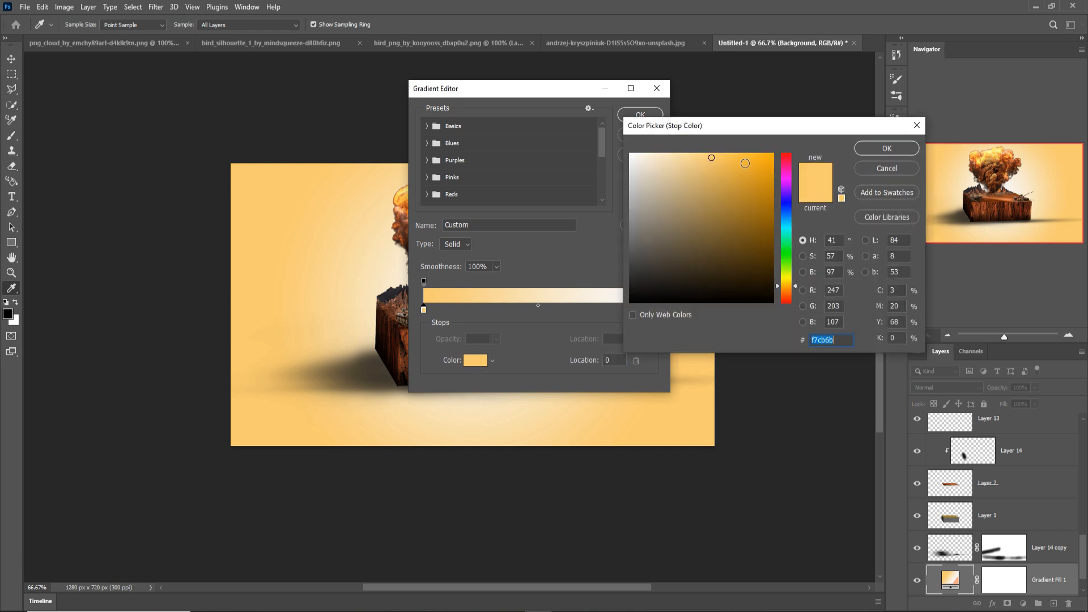
pyautogui.click(735, 158)
pyautogui.click(796, 295)
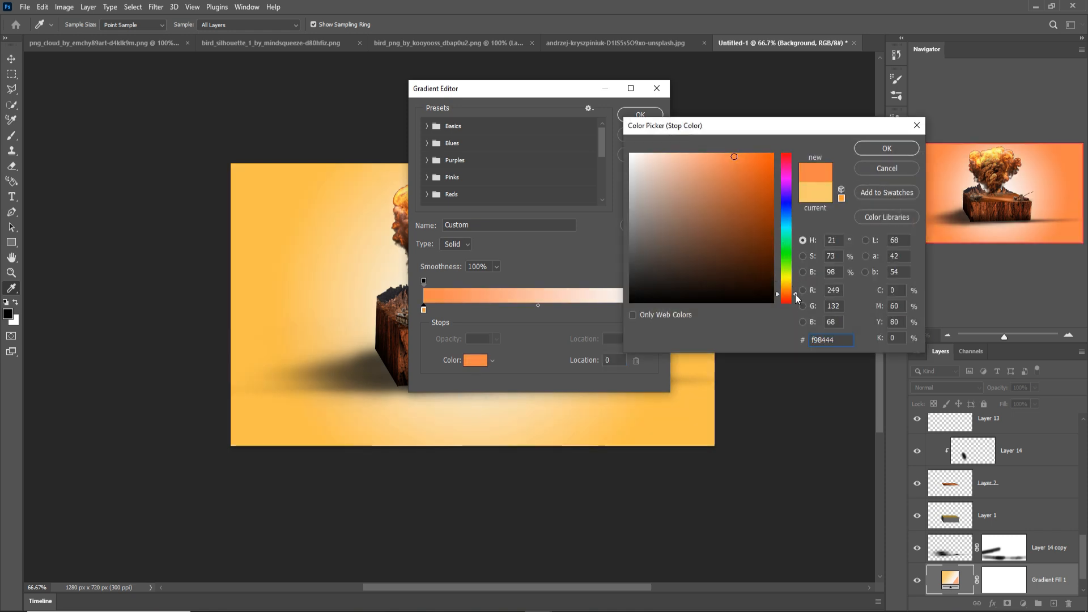
pyautogui.moveTo(795, 297); pyautogui.dragTo(795, 295)
pyautogui.click(861, 147)
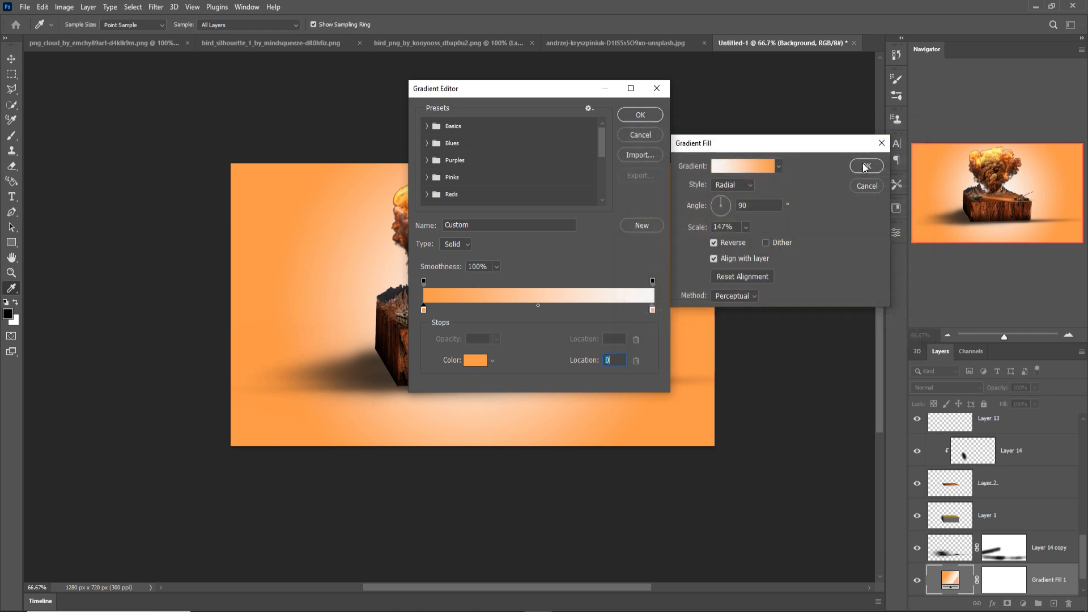
pyautogui.click(651, 116)
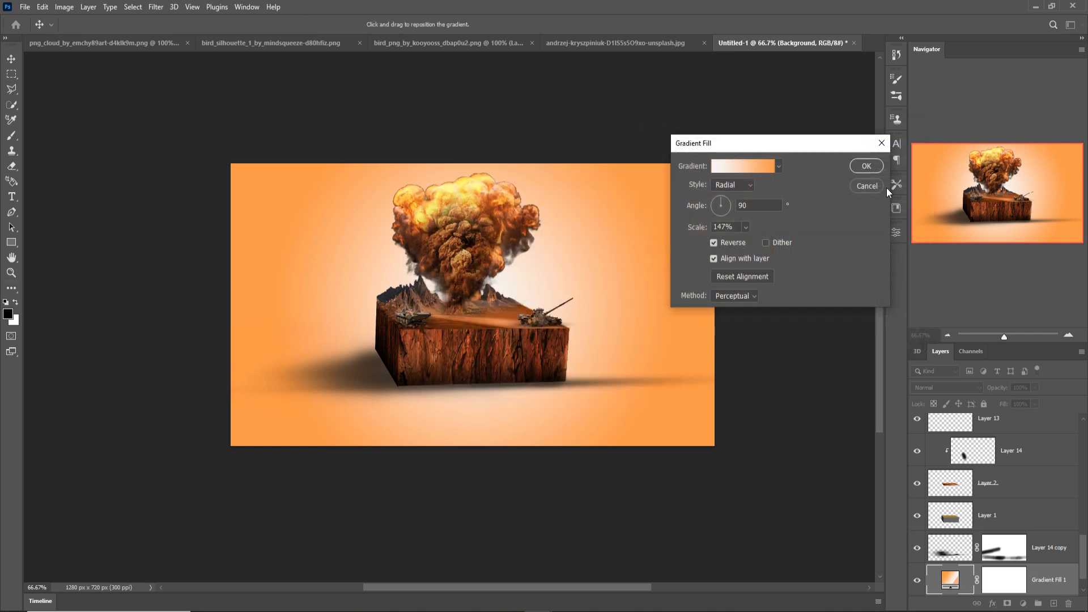
pyautogui.click(867, 166)
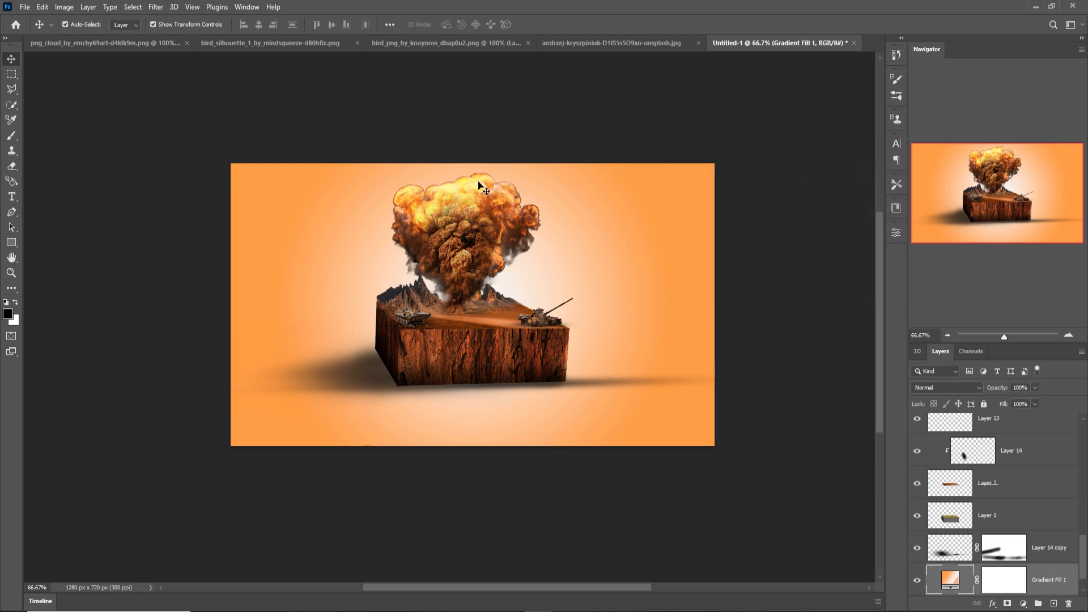
# Copy the bird flock from the bird_png_by_kooyooss document into Untitled-1, scale it to about 25%, and place it right of the explosion
pyautogui.click(414, 44)
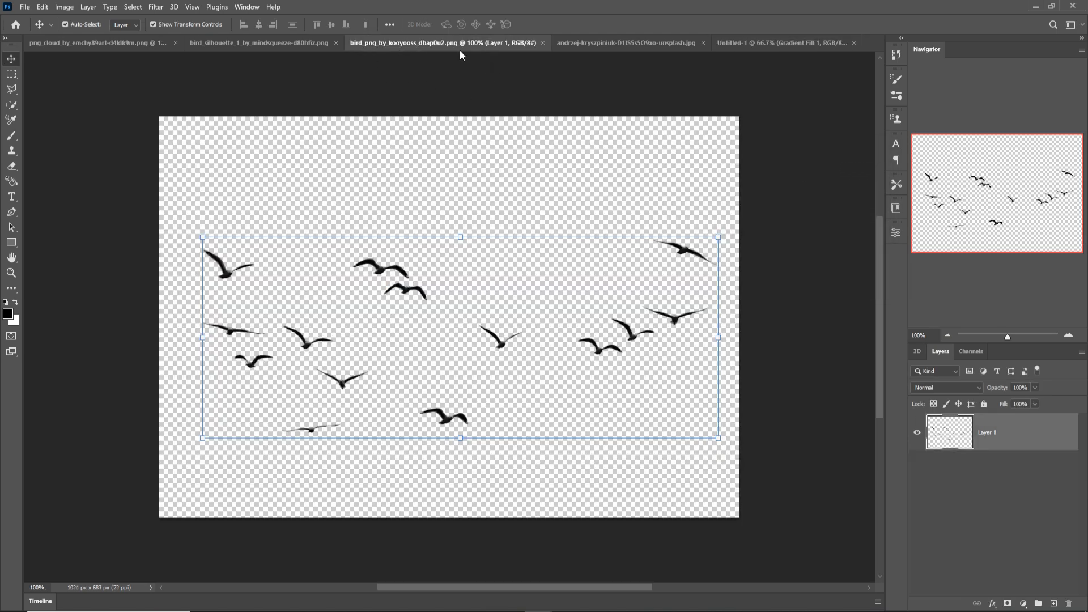
pyautogui.moveTo(454, 50); pyautogui.dragTo(787, 125)
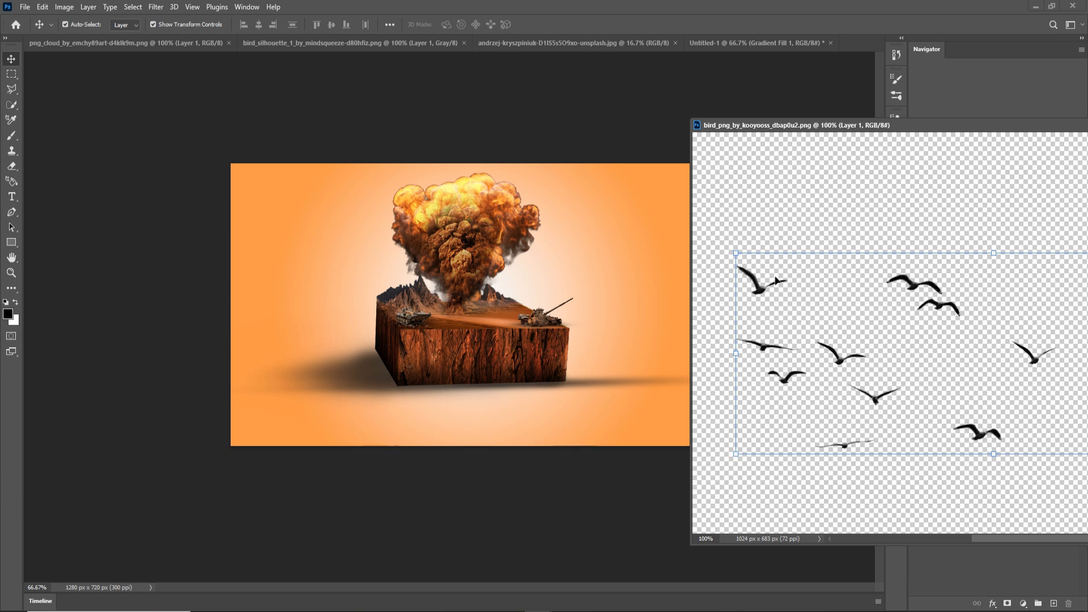
pyautogui.moveTo(762, 290); pyautogui.dragTo(819, 262)
pyautogui.click(676, 379)
pyautogui.moveTo(843, 286); pyautogui.dragTo(583, 213)
pyautogui.moveTo(692, 189); pyautogui.dragTo(647, 206)
pyautogui.moveTo(601, 219); pyautogui.dragTo(637, 204)
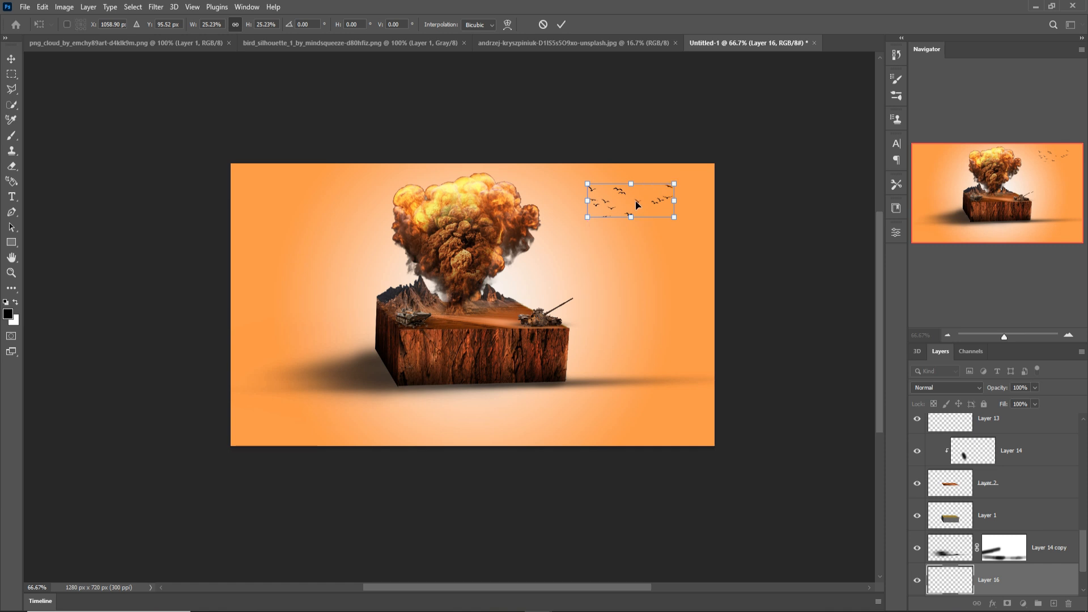
pyautogui.click(560, 25)
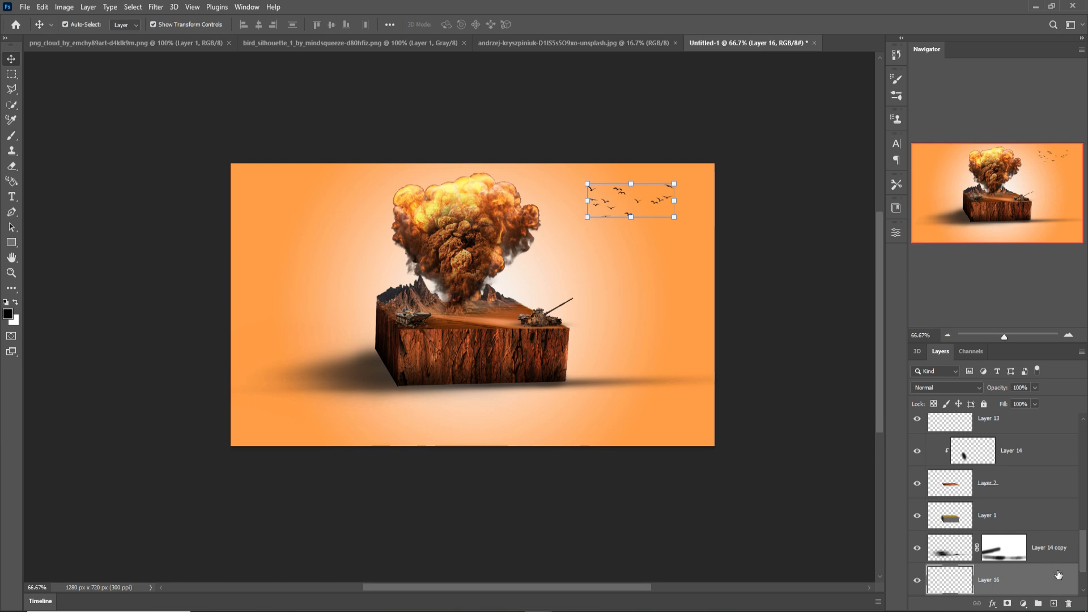
# Duplicate the bird flock layer and place the copy left of the mushroom cloud, above the block's shadow
pyautogui.rightClick(1073, 506)
pyautogui.click(968, 129)
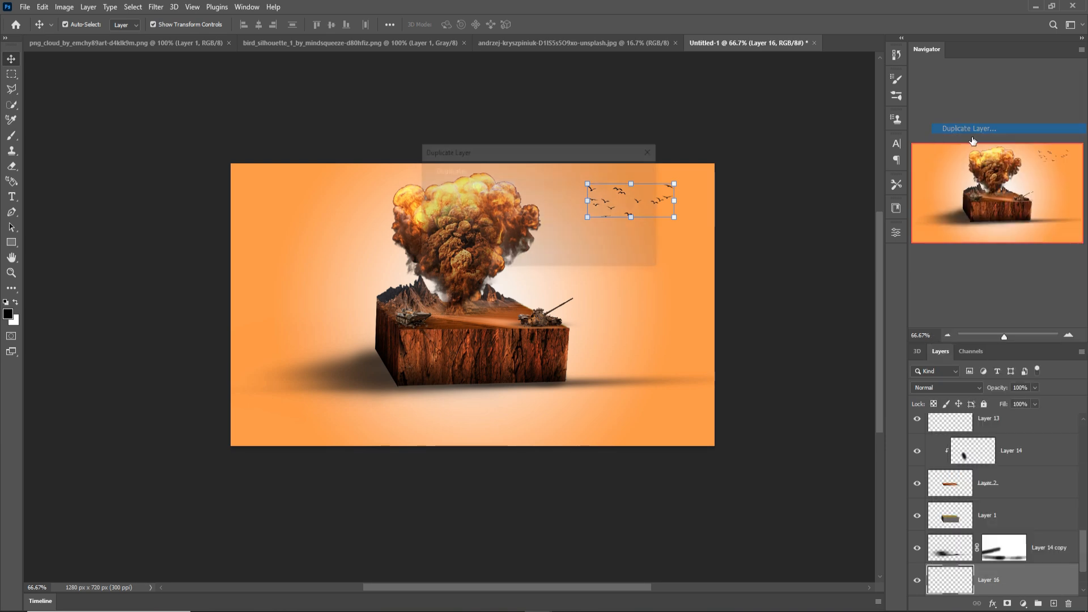
pyautogui.press('Return')
pyautogui.moveTo(629, 202); pyautogui.dragTo(302, 274)
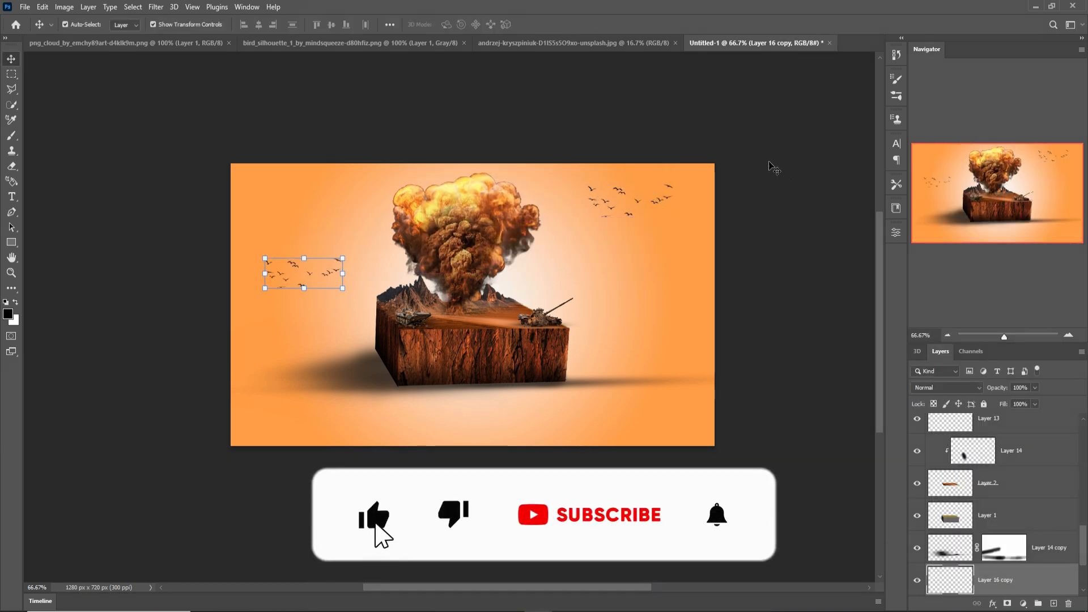